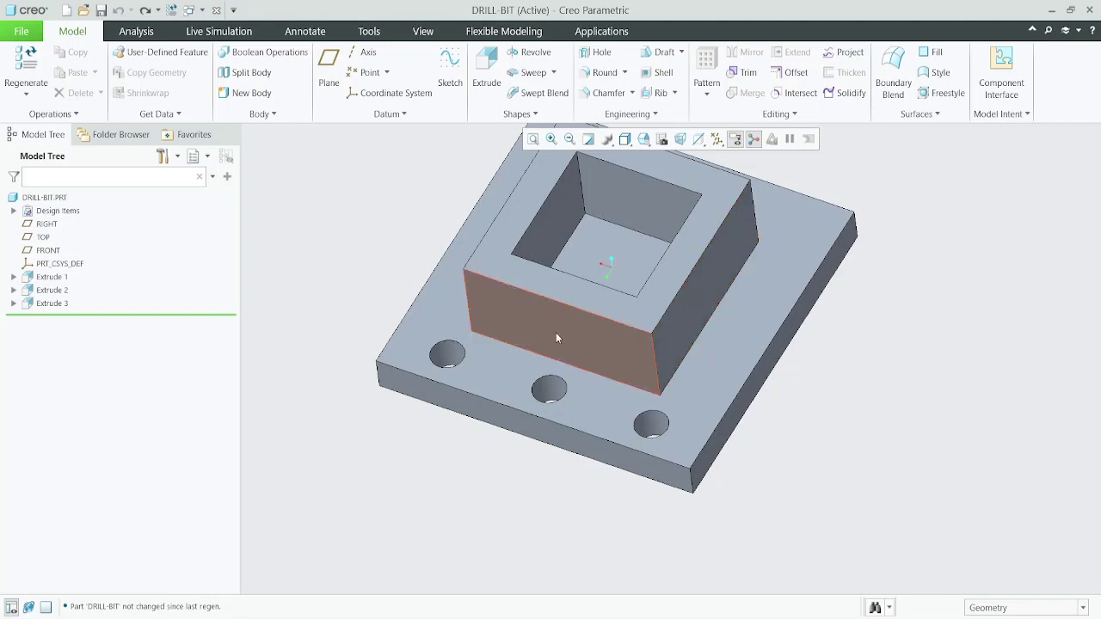
# Step: Start a D x D edge chamfer of 10 on the base plate's vertical corner edge beside the end hole
pyautogui.scroll(-2, 551, 379)
pyautogui.moveTo(591, 380); pyautogui.dragTo(621, 357, button='middle')
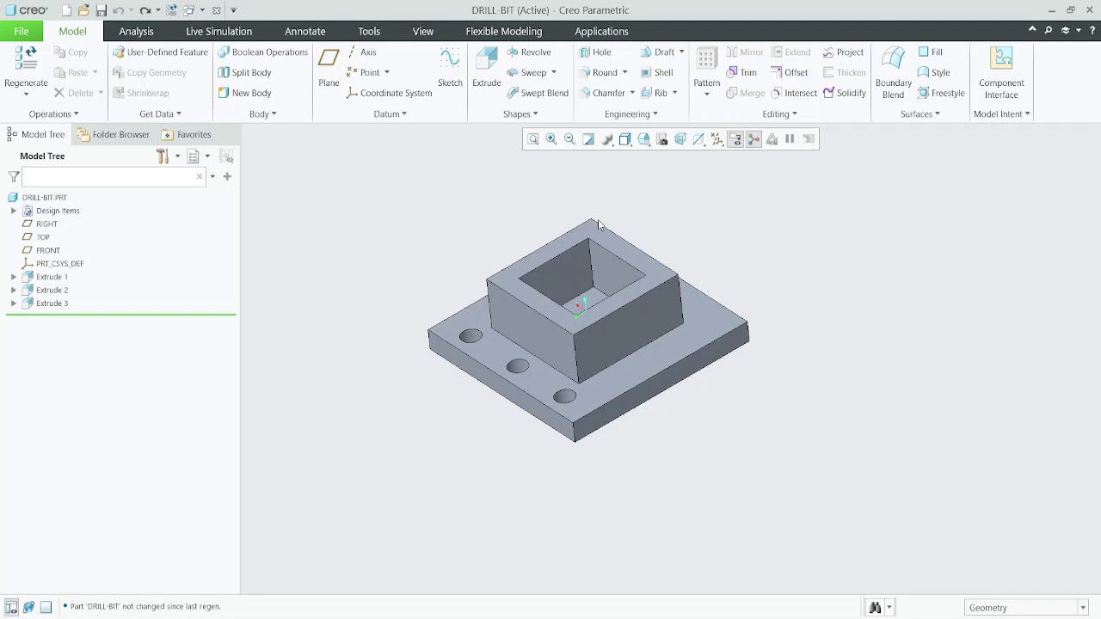
pyautogui.scroll(3, 578, 384)
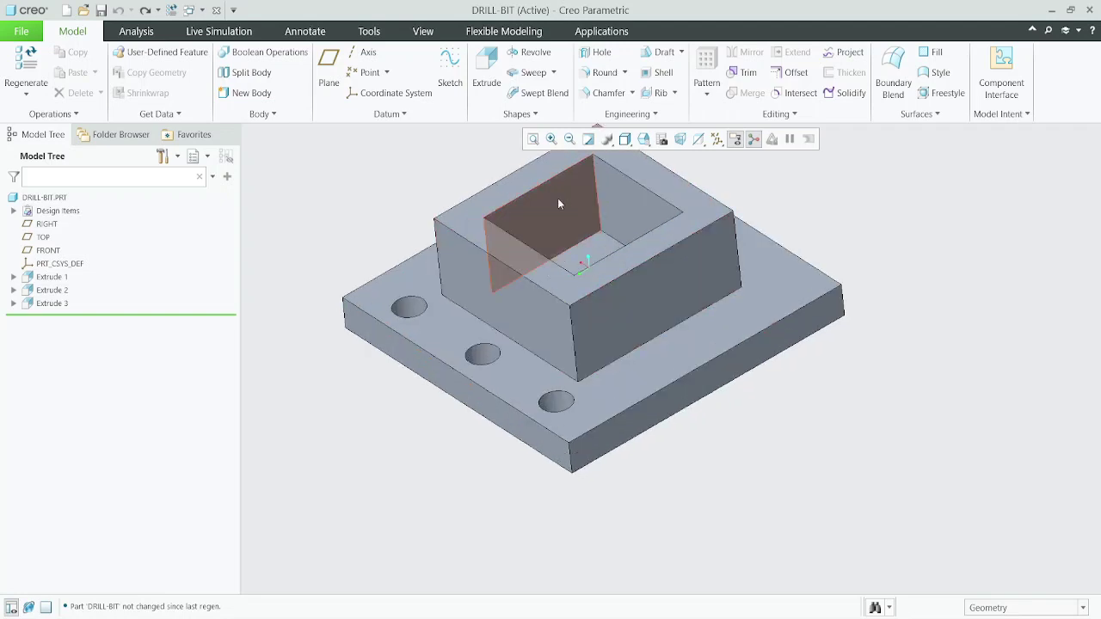
pyautogui.click(608, 93)
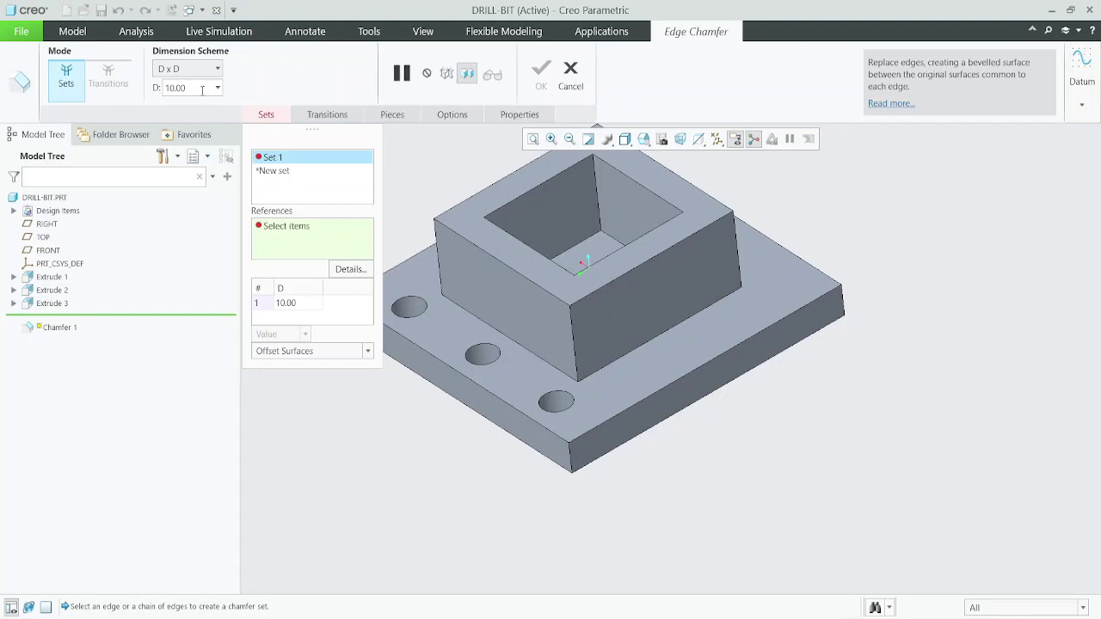
pyautogui.click(219, 74)
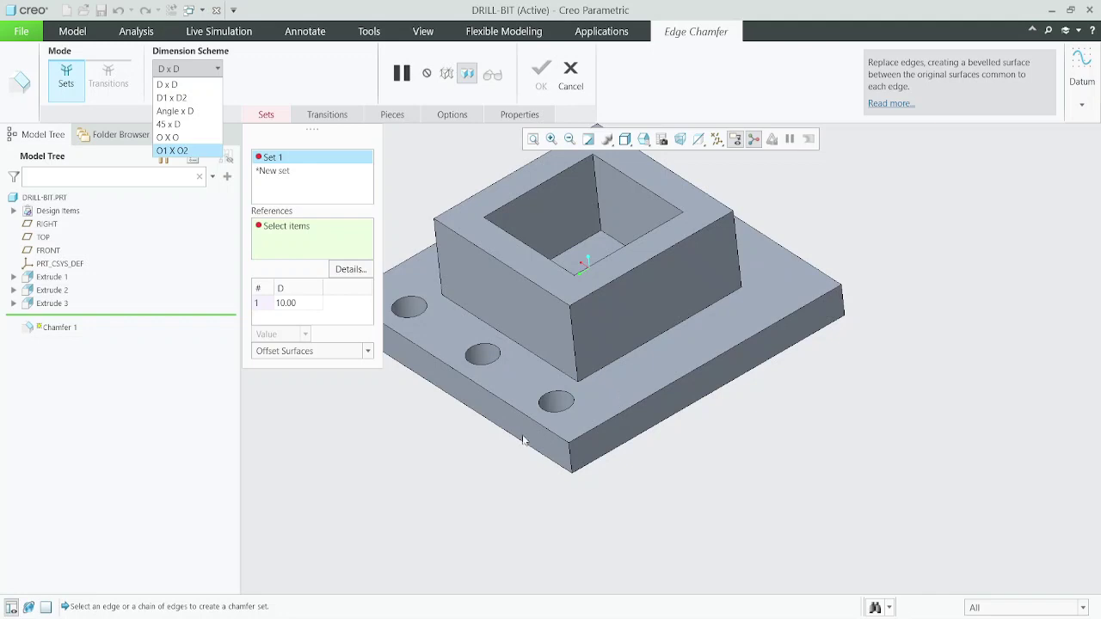
pyautogui.click(454, 449)
pyautogui.rightClick(417, 436)
pyautogui.scroll(2, 610, 370)
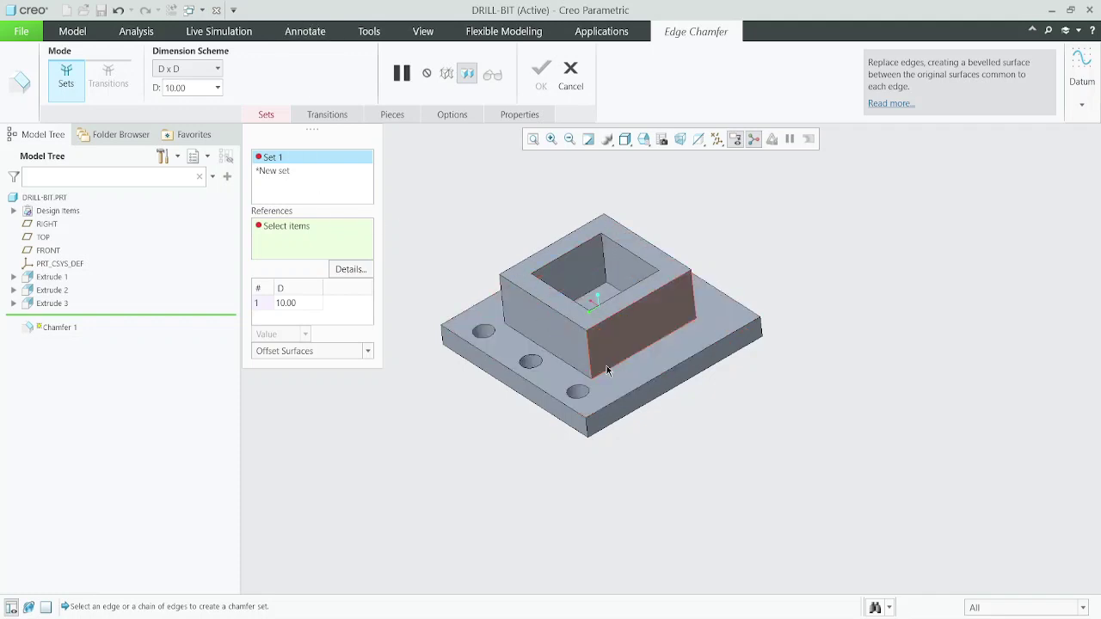
pyautogui.scroll(-4, 607, 365)
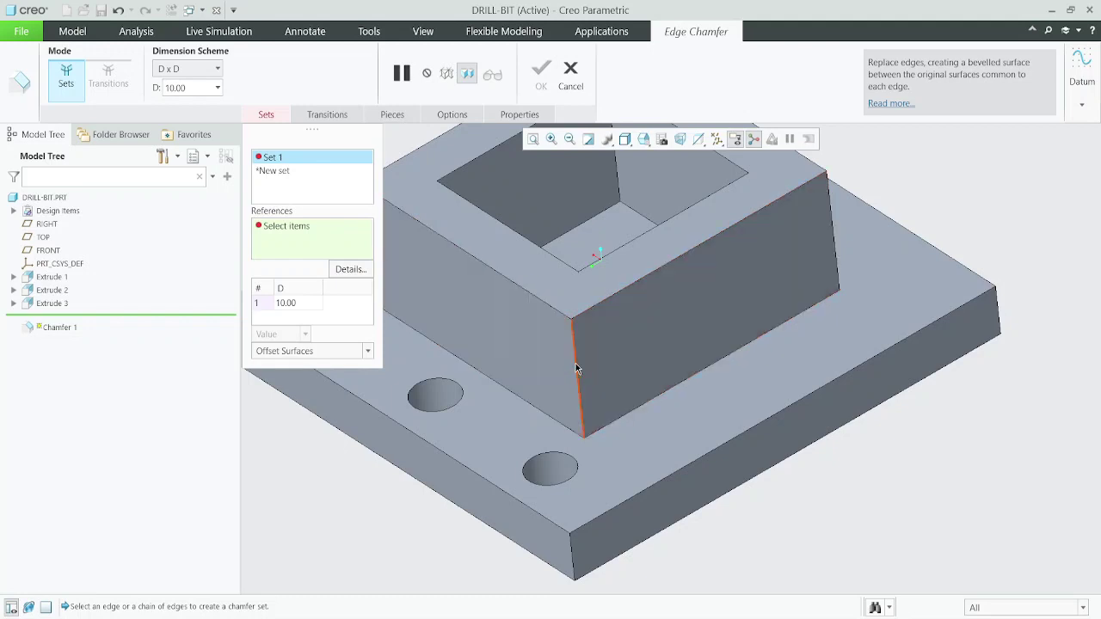
pyautogui.scroll(-3, 579, 473)
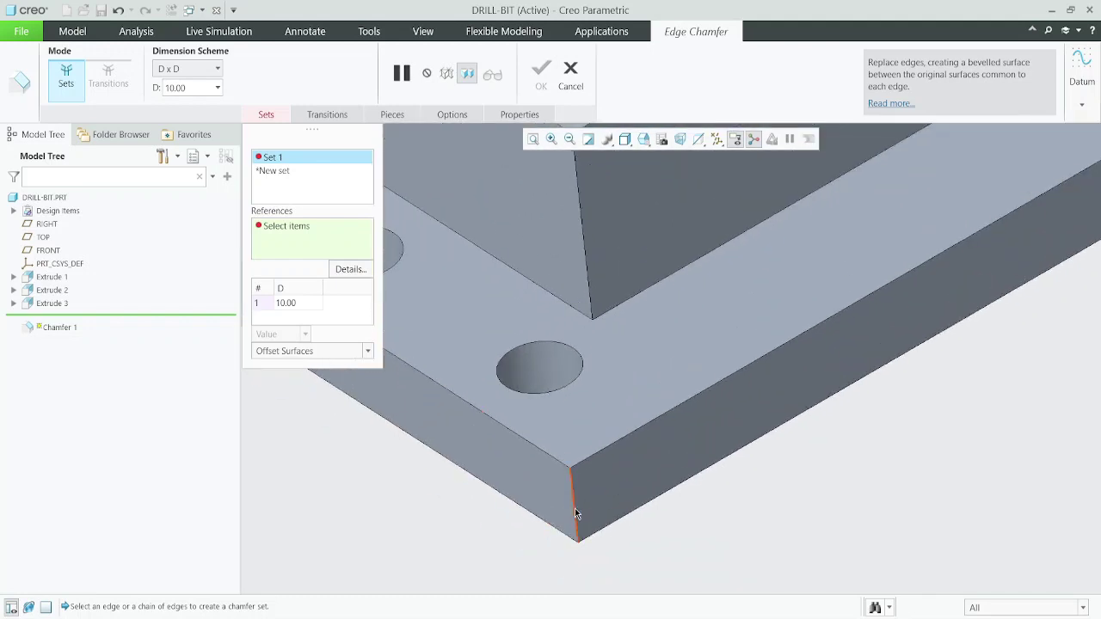
pyautogui.click(576, 520)
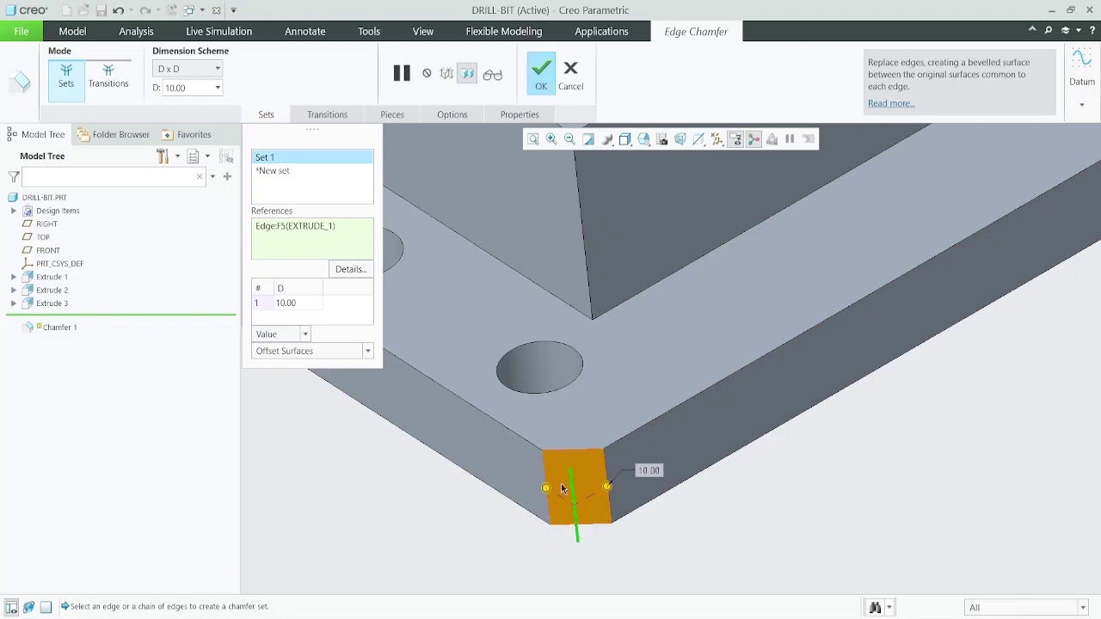
# Step: Chamfer the base plate's other three vertical corner edges at 10, each as its own separate set
pyautogui.scroll(4, 573, 515)
pyautogui.moveTo(593, 489); pyautogui.dragTo(577, 474, button='middle')
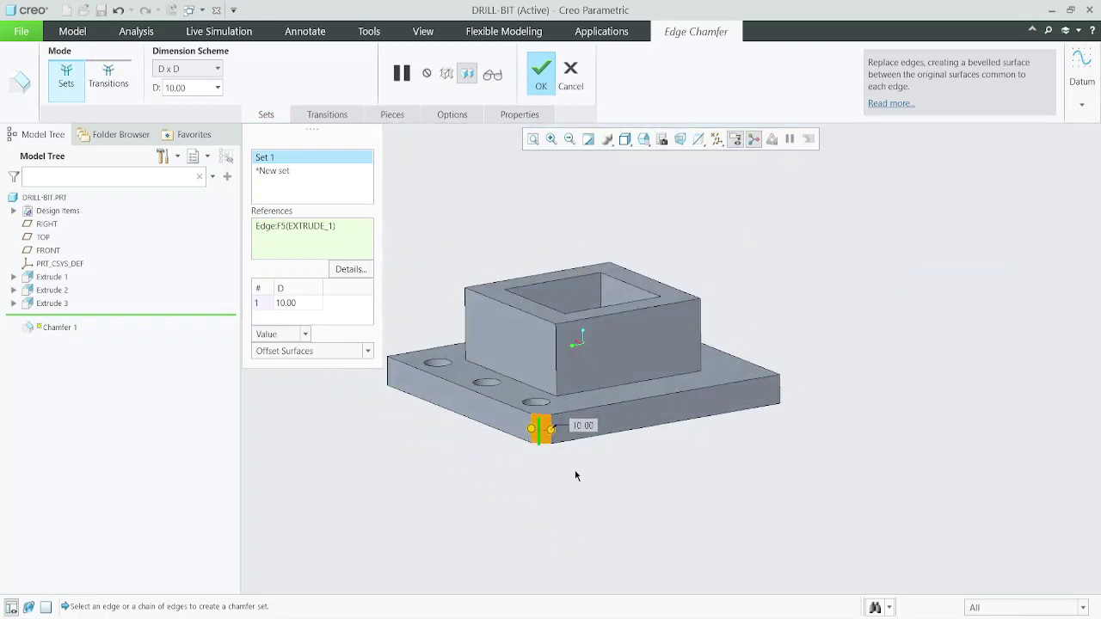
pyautogui.scroll(-3, 528, 442)
pyautogui.scroll(-3, 526, 442)
pyautogui.moveTo(543, 428); pyautogui.dragTo(521, 433, button='middle')
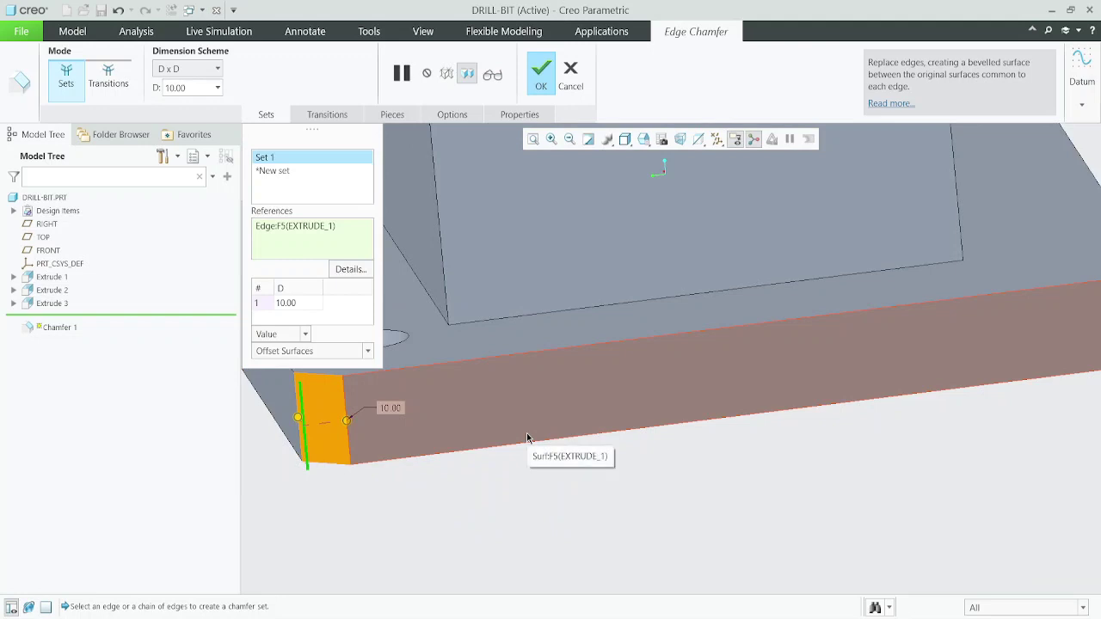
pyautogui.scroll(5, 516, 435)
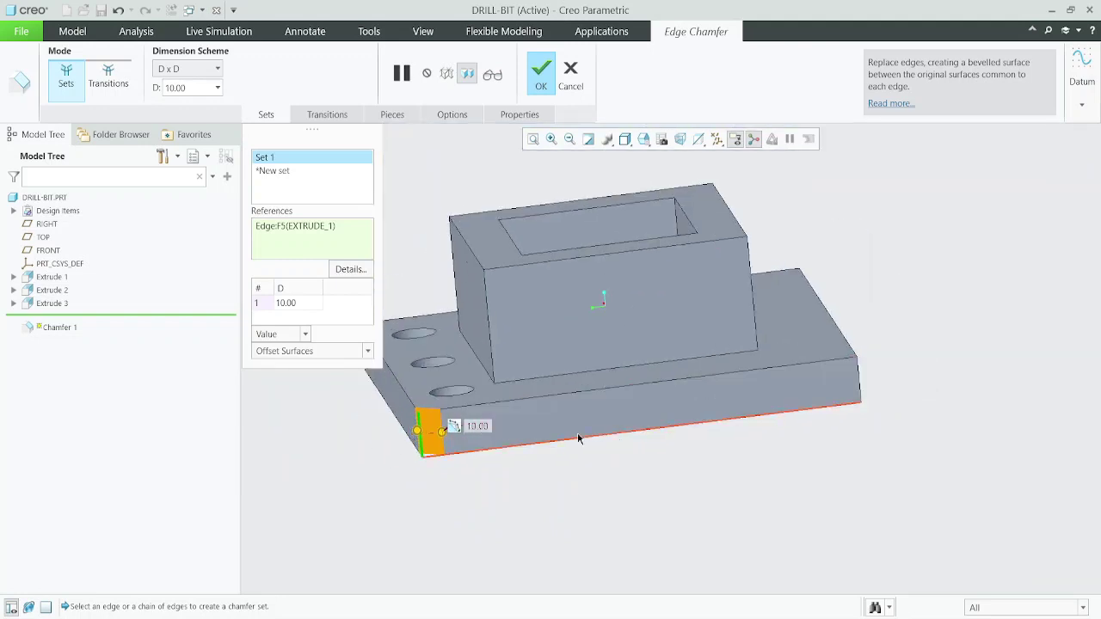
pyautogui.moveTo(843, 387); pyautogui.dragTo(777, 411, button='middle')
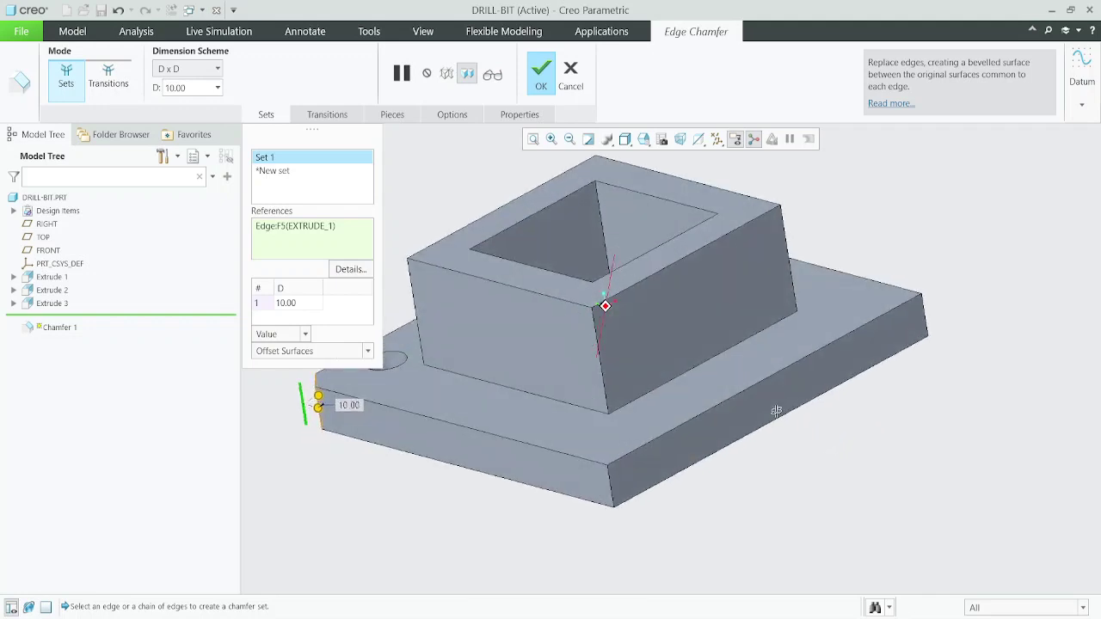
pyautogui.click(613, 496)
pyautogui.moveTo(590, 504); pyautogui.dragTo(513, 446, button='middle')
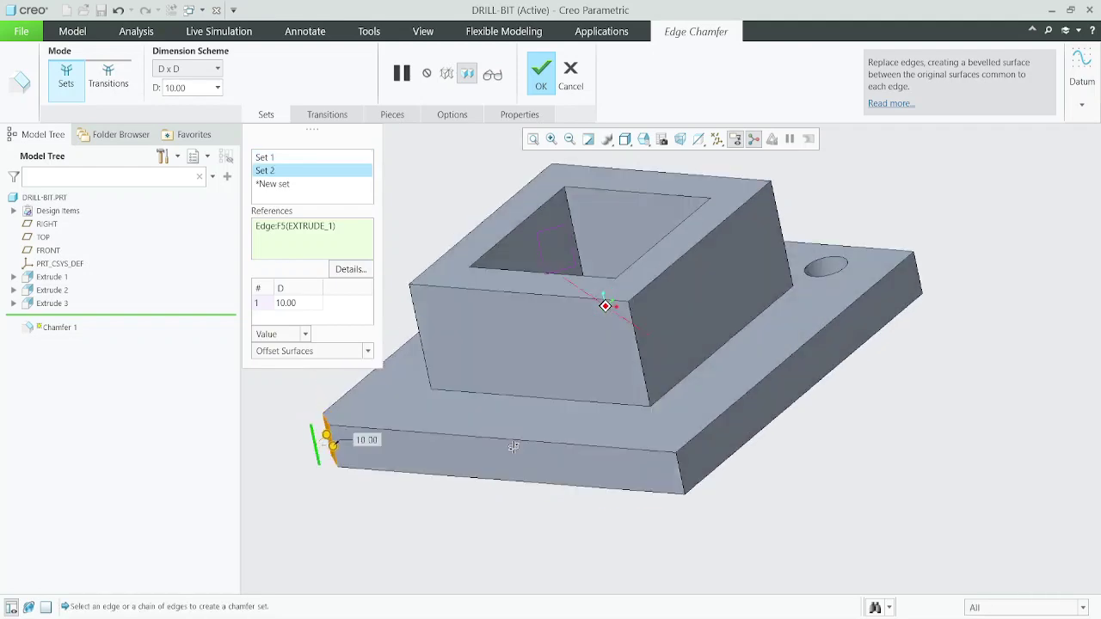
pyautogui.click(682, 480)
pyautogui.scroll(-2, 682, 480)
pyautogui.moveTo(638, 497); pyautogui.dragTo(560, 501, button='middle')
pyautogui.scroll(4, 559, 501)
pyautogui.click(714, 424)
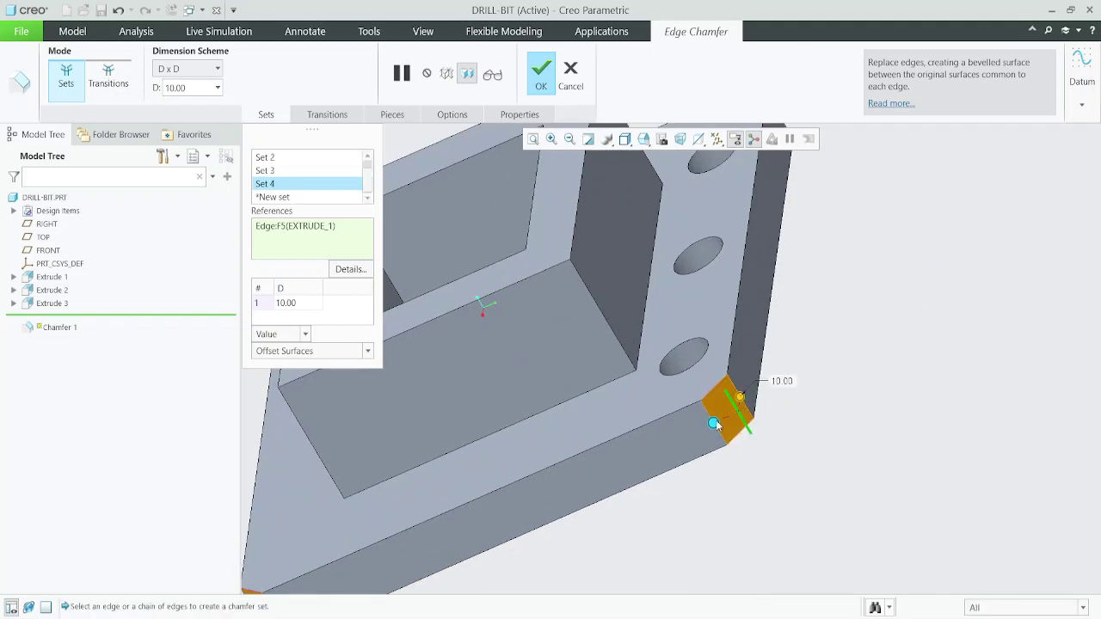
pyautogui.scroll(-5, 714, 425)
pyautogui.moveTo(681, 469)
pyautogui.mouseDown(button='middle')
pyautogui.moveTo(725, 410)
pyautogui.moveTo(819, 375)
pyautogui.moveTo(866, 404)
pyautogui.mouseUp(button='middle')
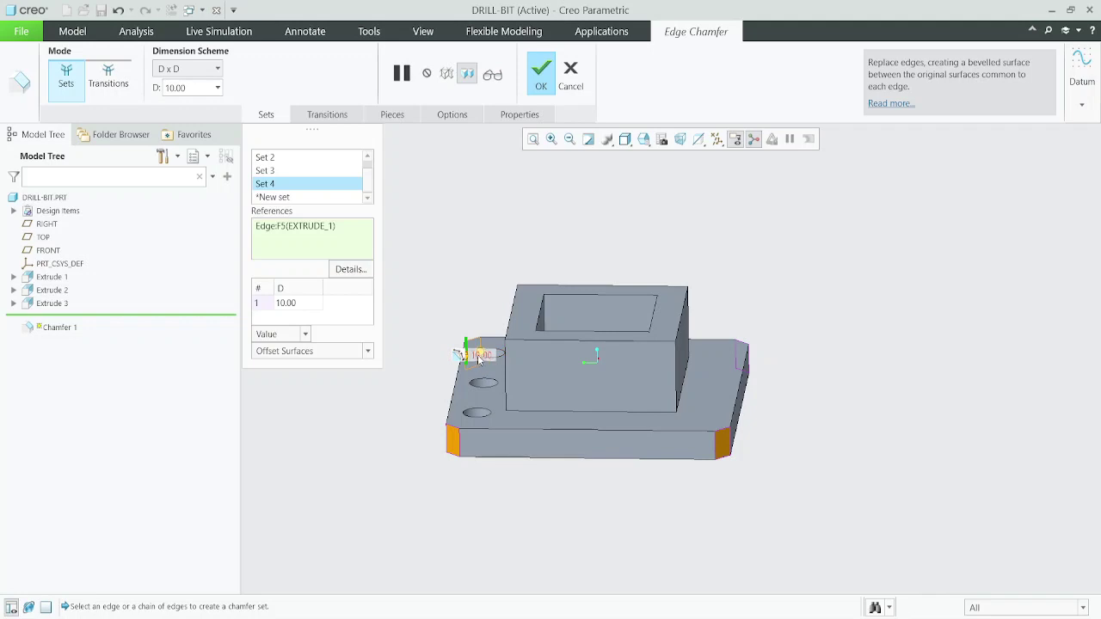
pyautogui.moveTo(480, 360); pyautogui.dragTo(540, 424, button='middle')
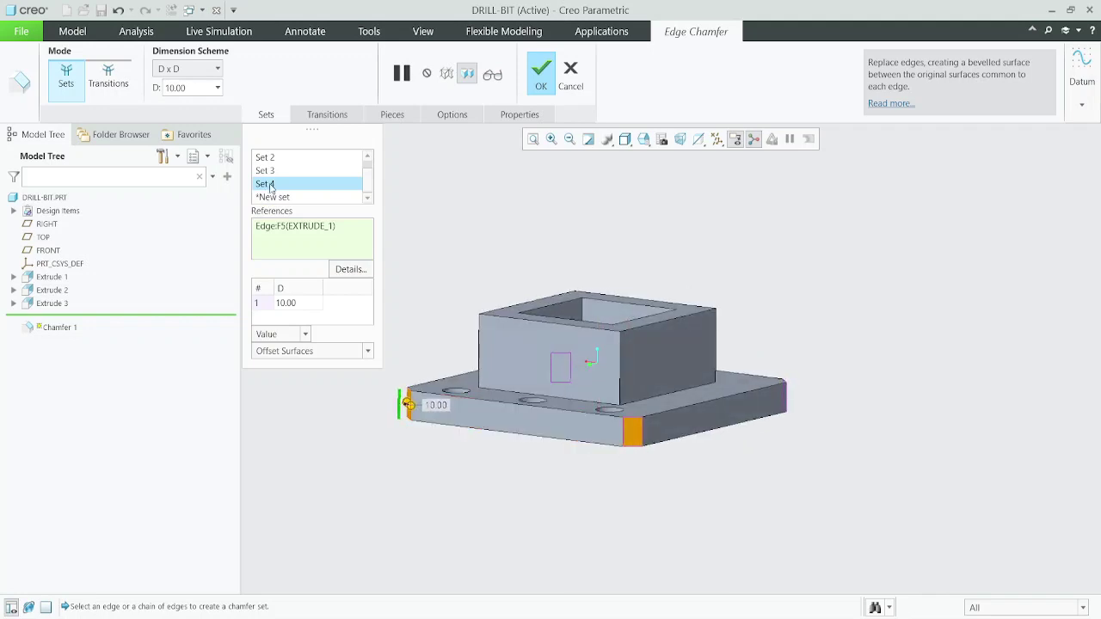
# Step: Delete chamfer sets 4, 3 and 2, keeping only Set 1
pyautogui.scroll(1, 272, 179)
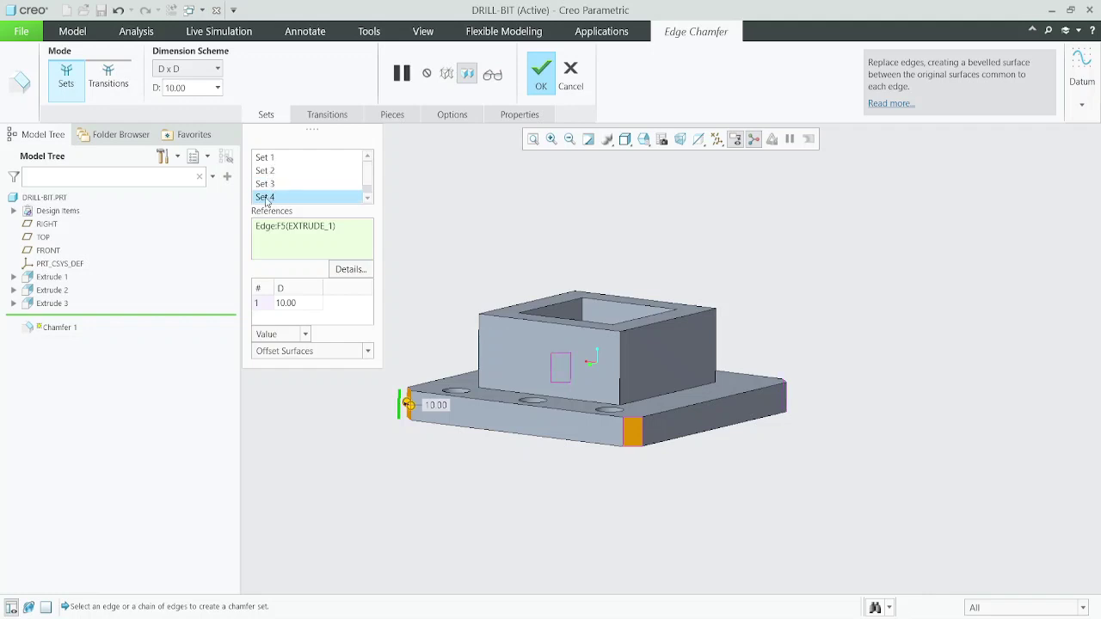
pyautogui.rightClick(266, 199)
pyautogui.click(302, 225)
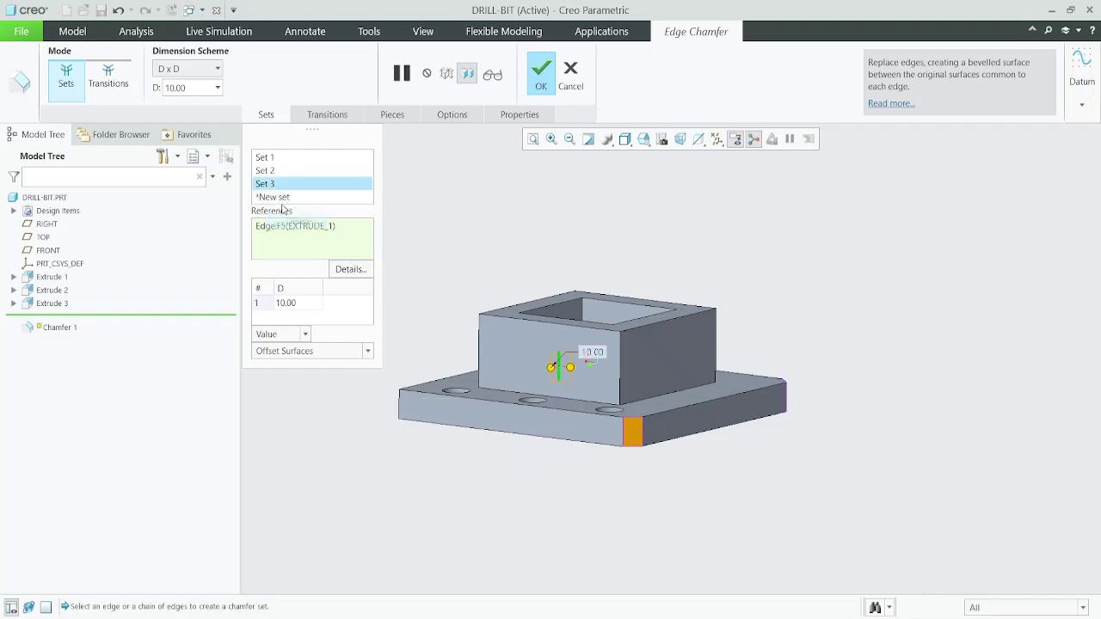
pyautogui.rightClick(274, 186)
pyautogui.click(308, 209)
pyautogui.rightClick(275, 171)
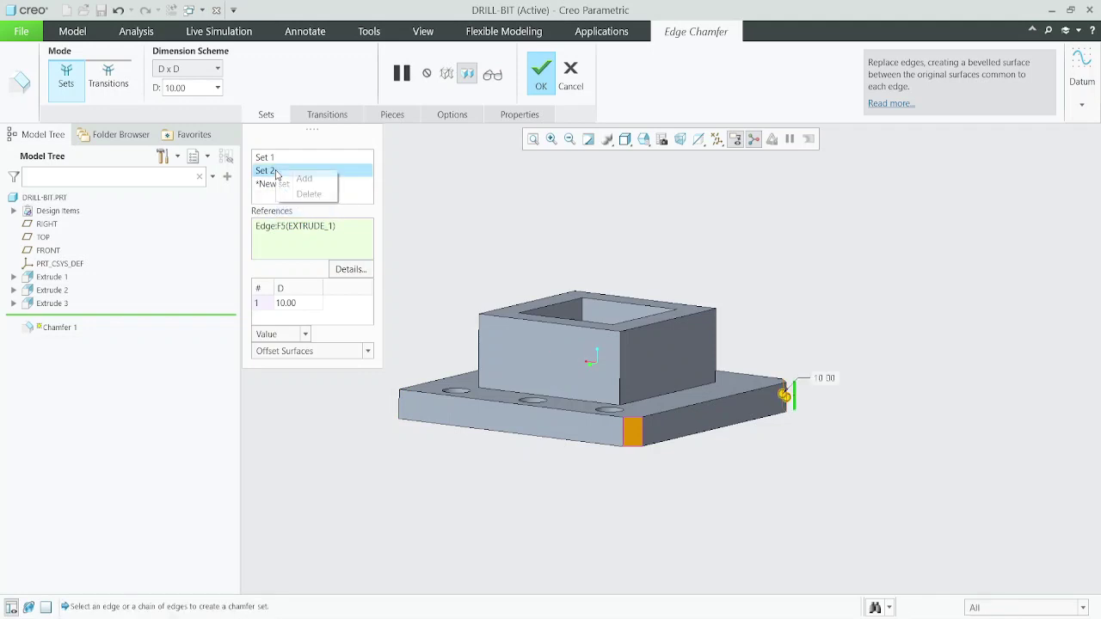
pyautogui.click(308, 195)
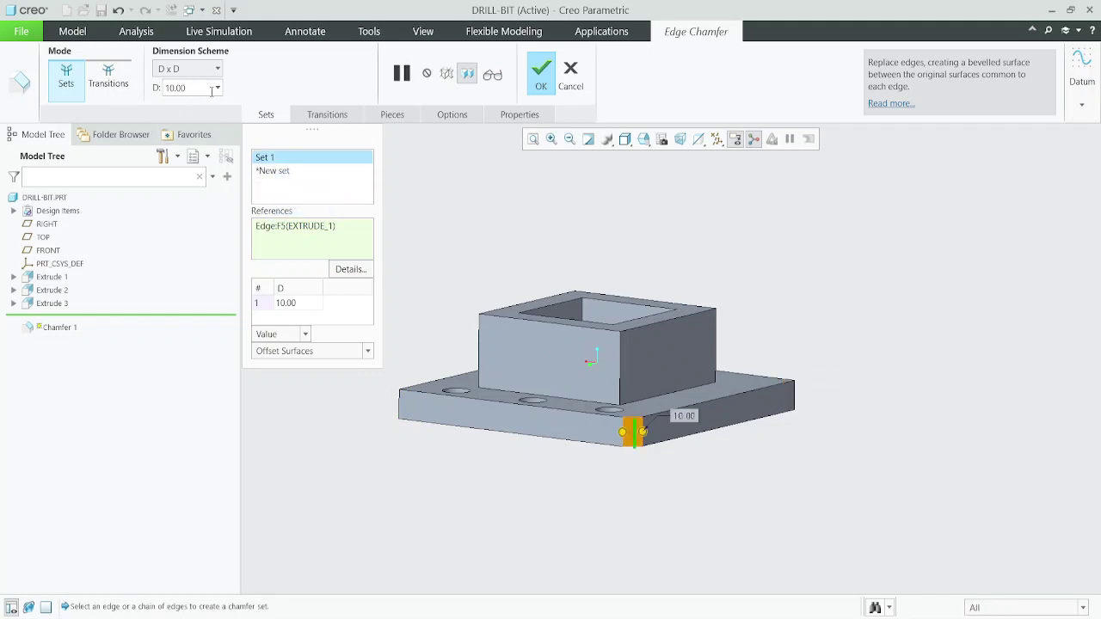
# Step: Add the base plate's other three vertical corner edges to Set 1 as individual edge references
pyautogui.moveTo(664, 305); pyautogui.dragTo(671, 407, button='middle')
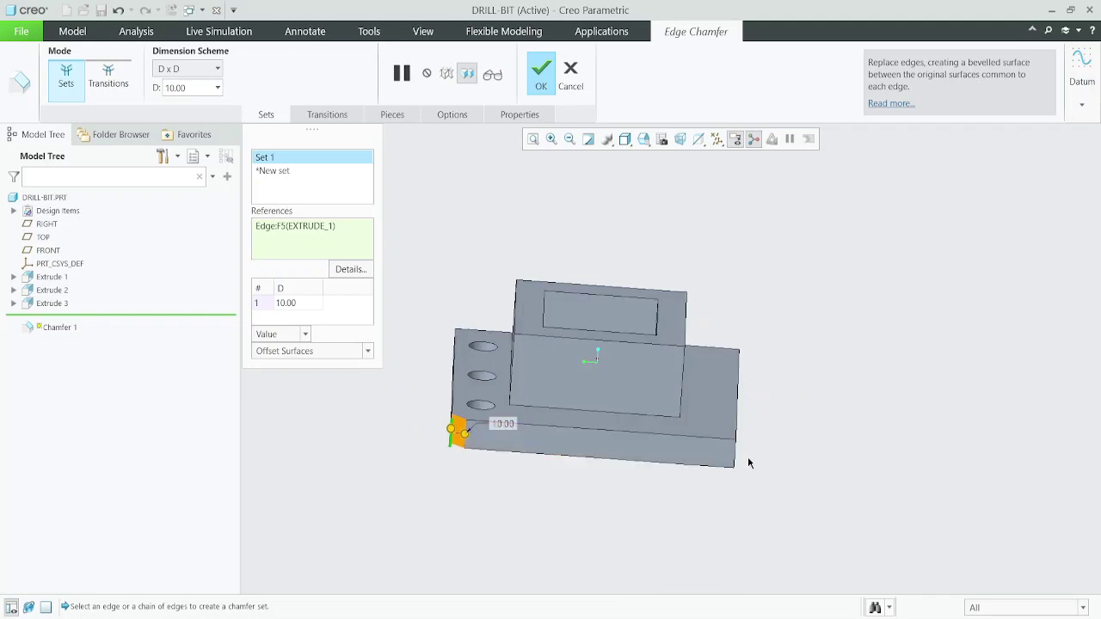
pyautogui.scroll(-3, 748, 463)
pyautogui.moveTo(725, 462); pyautogui.dragTo(663, 467, button='middle')
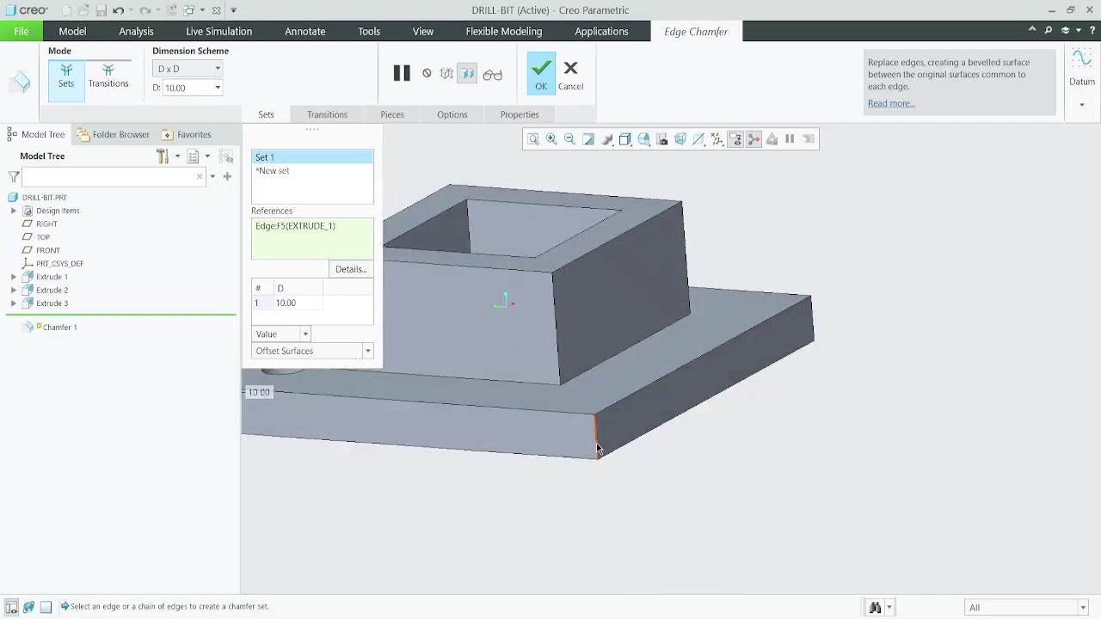
pyautogui.keyDown('ctrl'); pyautogui.click(597, 448); pyautogui.keyUp('ctrl')
pyautogui.moveTo(600, 450); pyautogui.dragTo(607, 401, button='middle')
pyautogui.keyDown('ctrl'); pyautogui.click(668, 422); pyautogui.keyUp('ctrl')
pyautogui.scroll(3, 691, 424)
pyautogui.scroll(-2, 690, 415)
pyautogui.keyDown('ctrl'); pyautogui.click(701, 404); pyautogui.keyUp('ctrl')
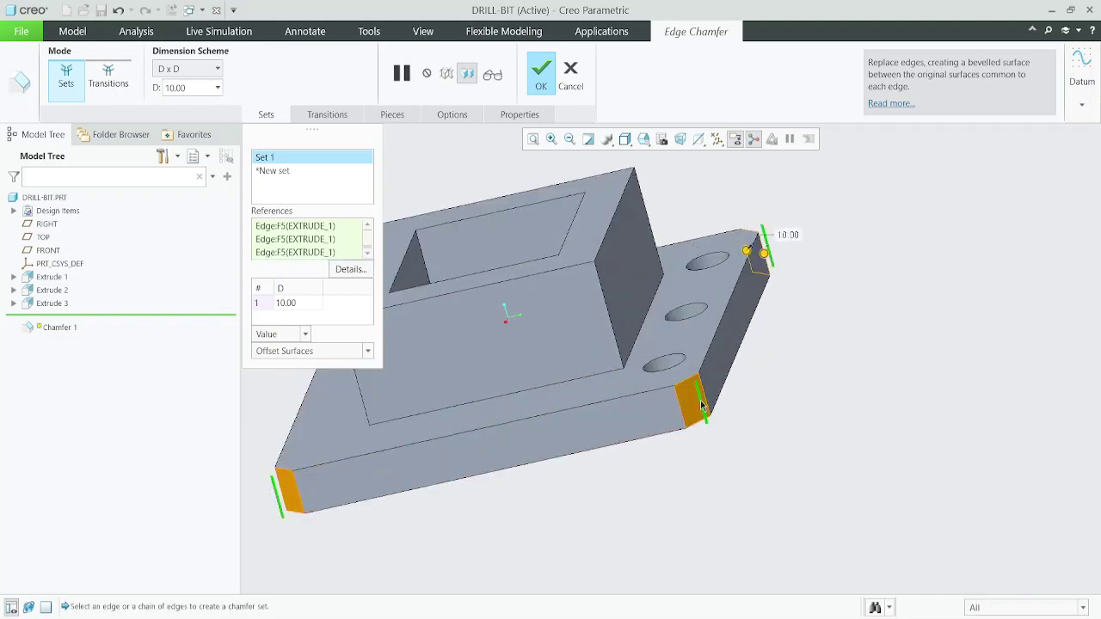
pyautogui.scroll(3, 708, 407)
pyautogui.moveTo(676, 415); pyautogui.dragTo(828, 380, button='middle')
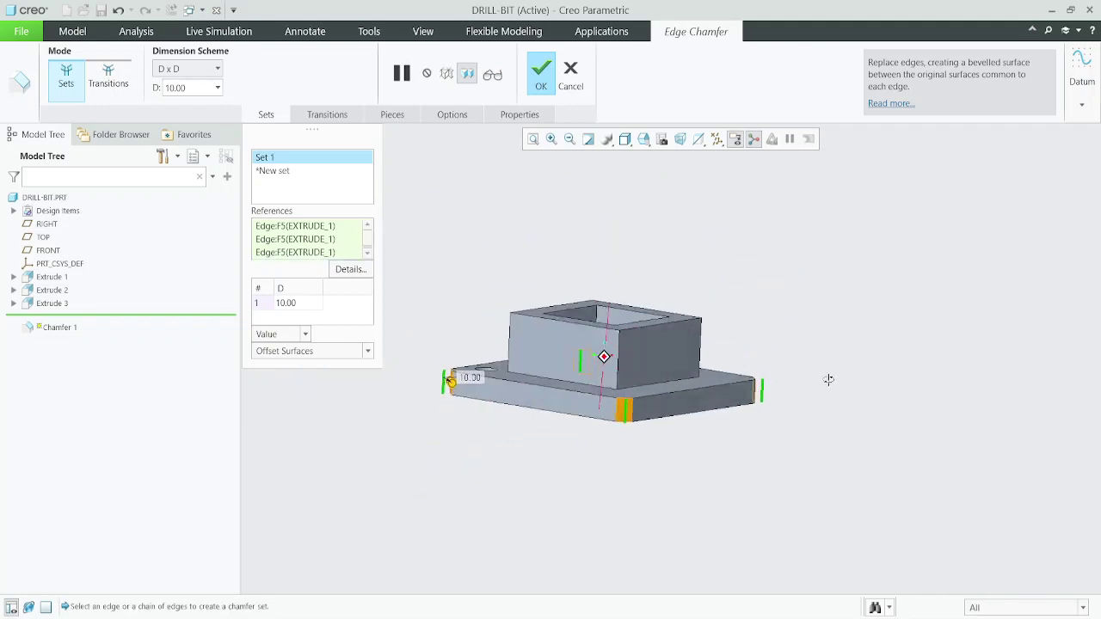
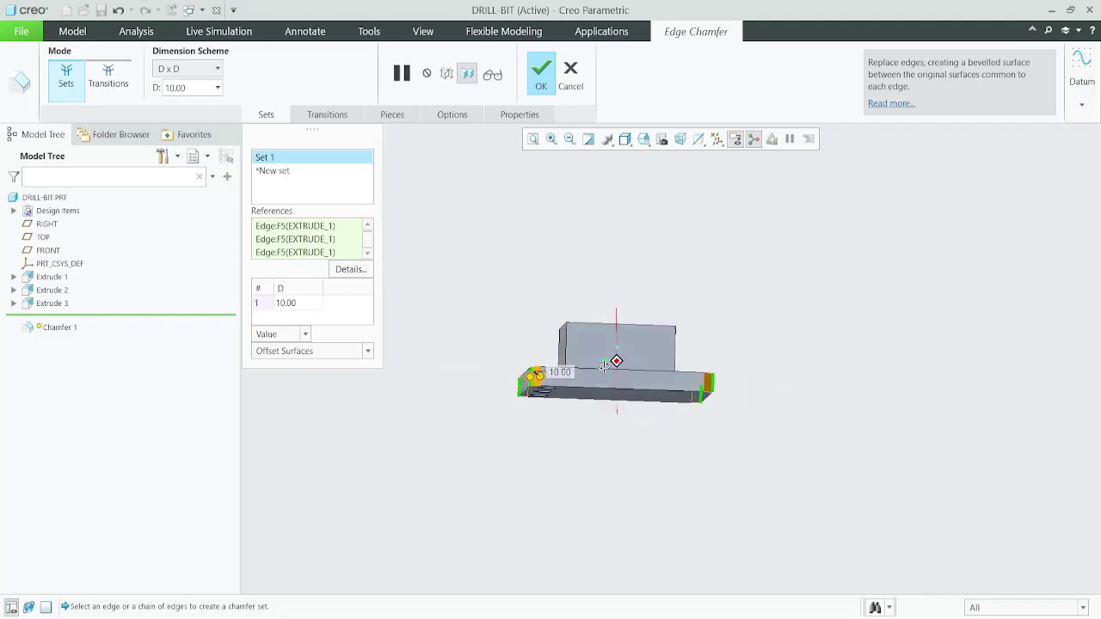
pyautogui.scroll(-3, 549, 421)
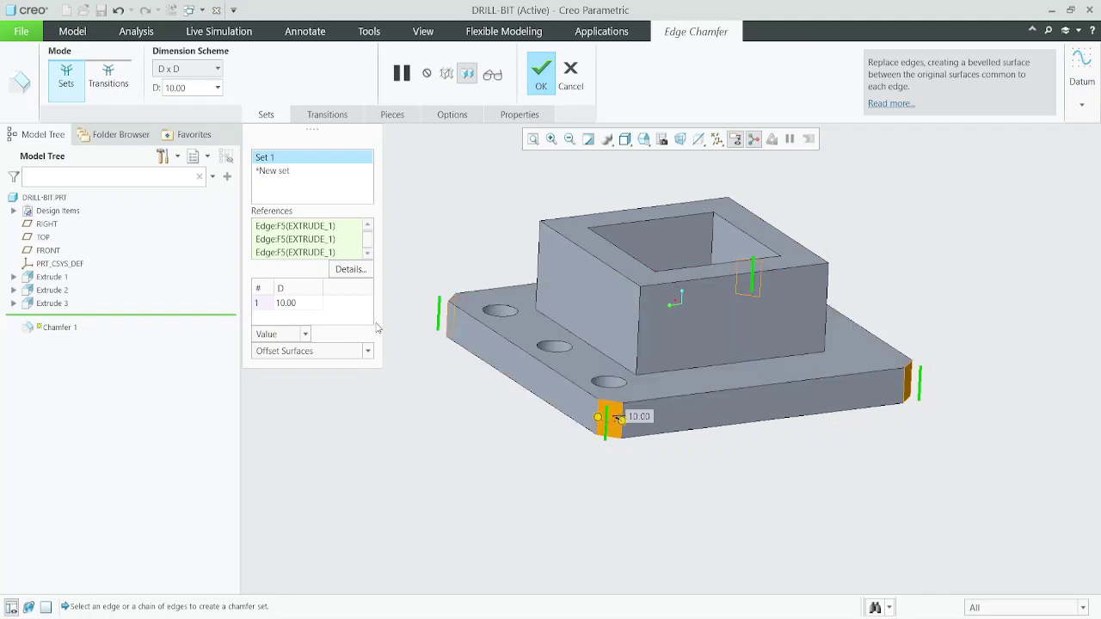
# Step: Undo the three edge additions to Set 1, keeping only the first corner edge
pyautogui.hotkey('ctrl', 'z')
pyautogui.hotkey('ctrl', 'z')
pyautogui.hotkey('ctrl', 'z')
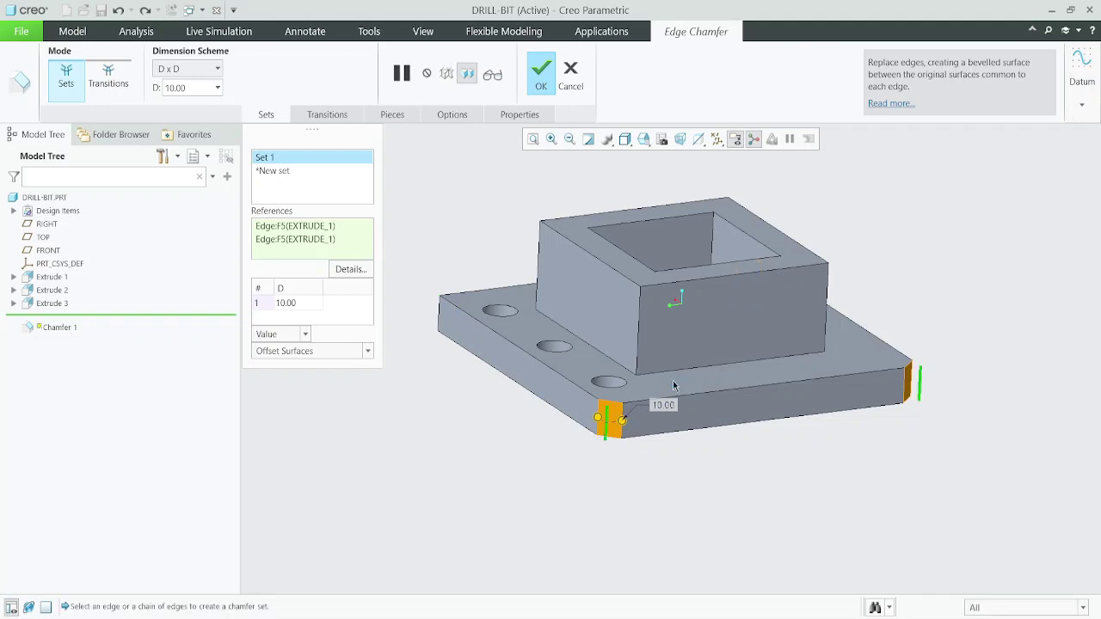
# Step: Add the base plate's intent edges to Set 1 to include all its vertical corners, and complete the chamfer
pyautogui.moveTo(560, 365)
pyautogui.mouseDown(button='middle')
pyautogui.moveTo(498, 416)
pyautogui.moveTo(545, 392)
pyautogui.moveTo(546, 419)
pyautogui.moveTo(841, 430)
pyautogui.mouseUp(button='middle')
pyautogui.scroll(-3, 841, 430)
pyautogui.scroll(4, 824, 451)
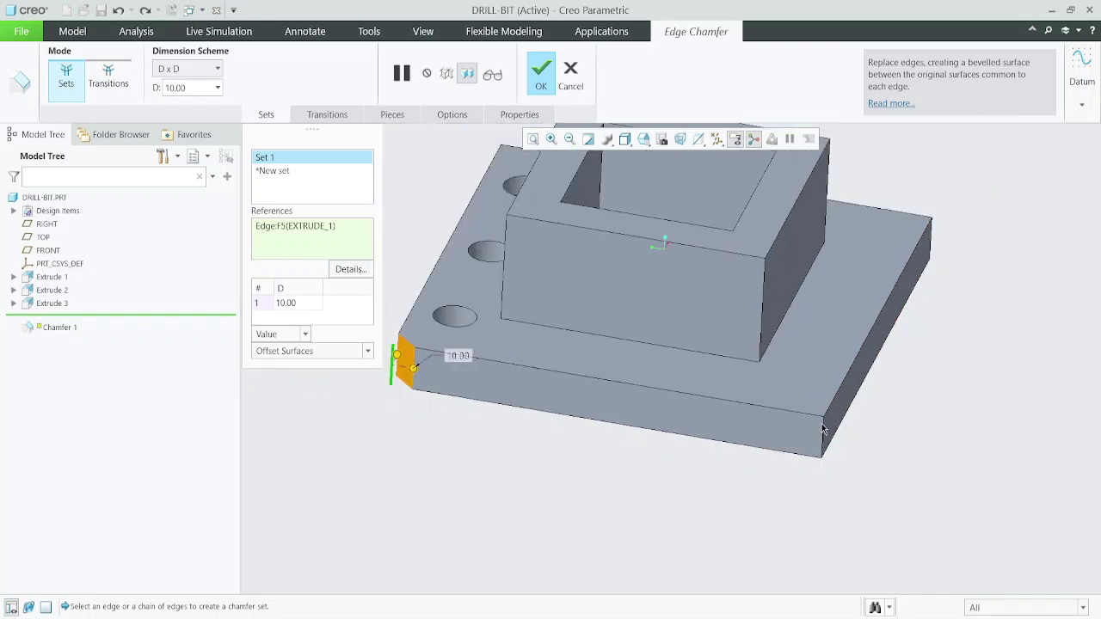
pyautogui.scroll(-4, 821, 444)
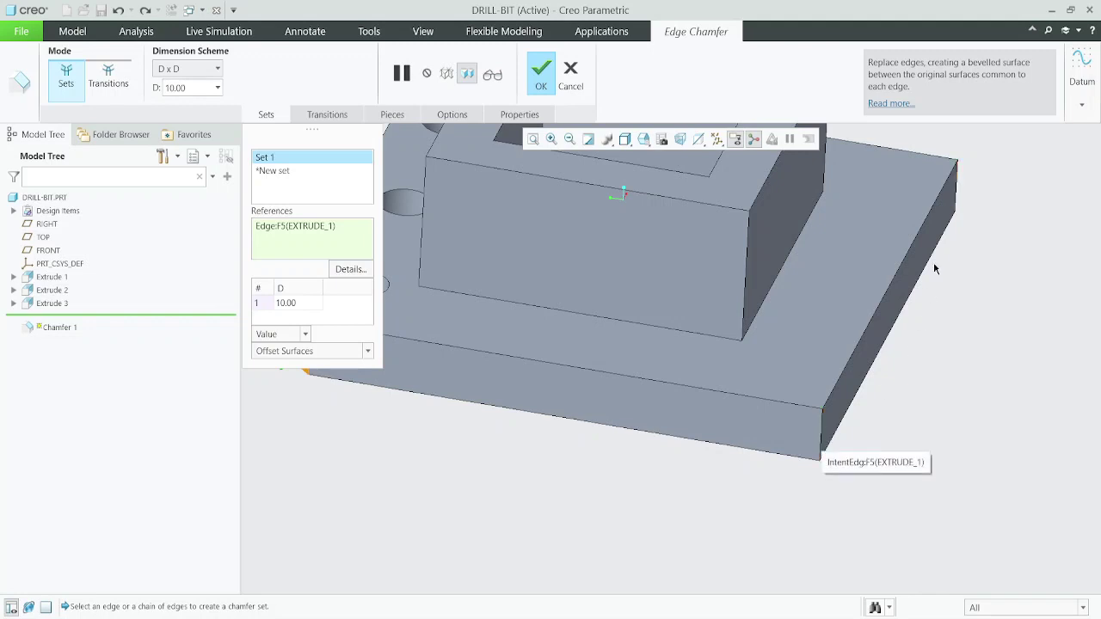
pyautogui.scroll(5, 824, 440)
pyautogui.scroll(-3, 852, 426)
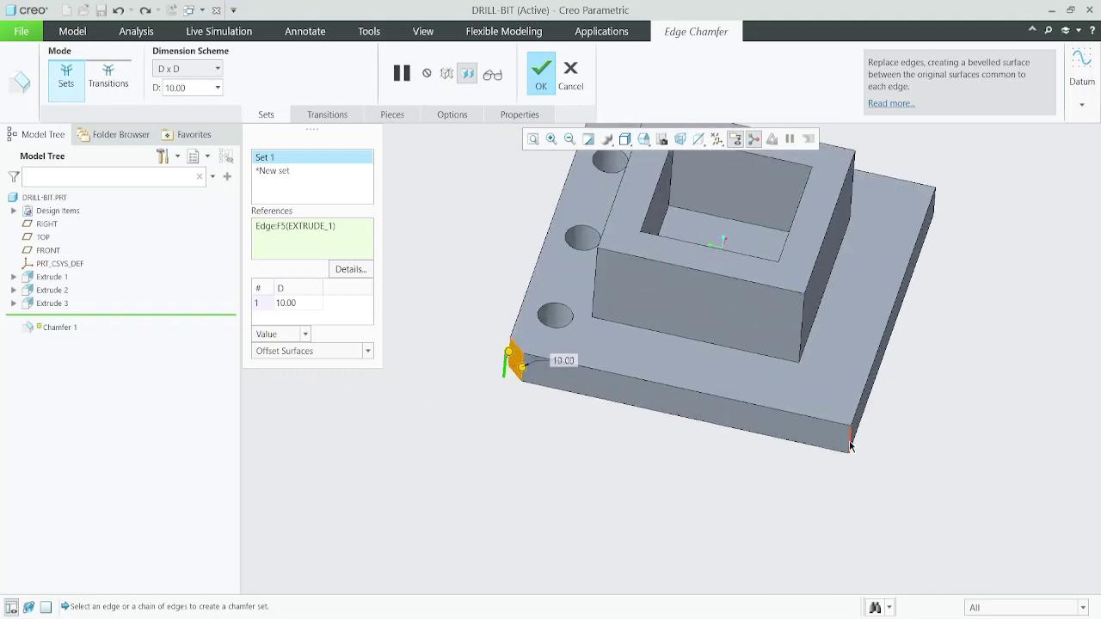
pyautogui.scroll(2, 868, 418)
pyautogui.scroll(-3, 820, 412)
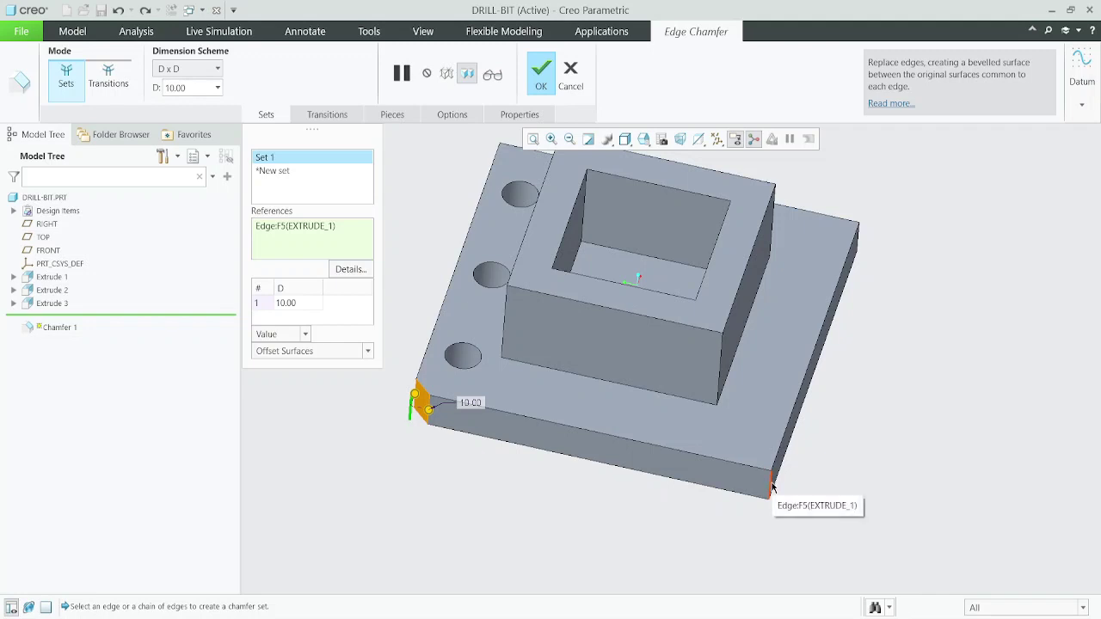
pyautogui.rightClick(772, 487)
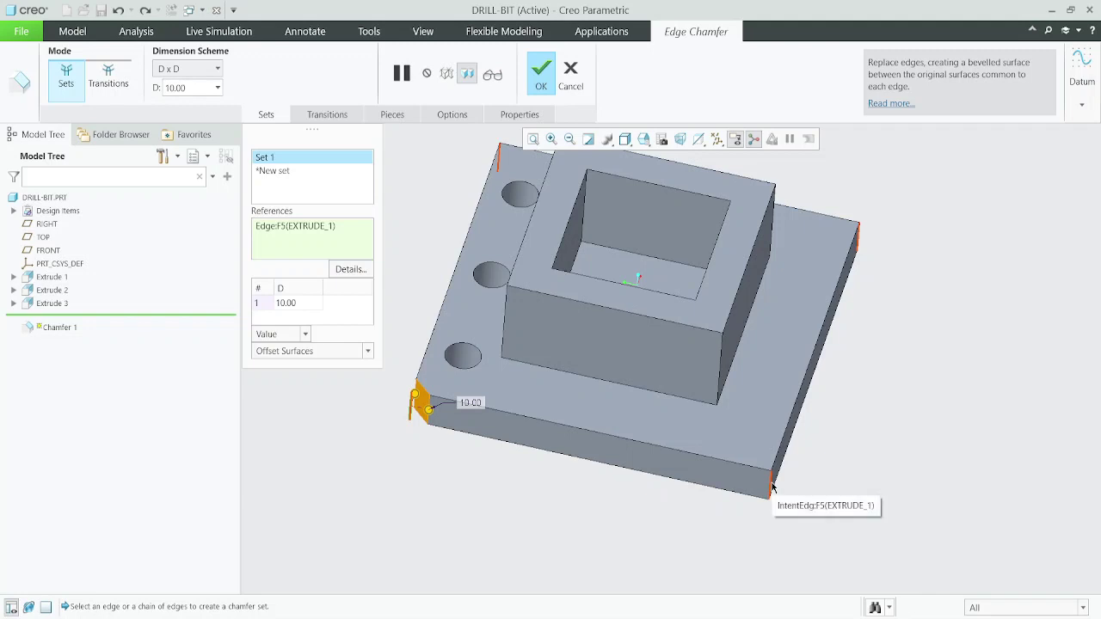
pyautogui.keyDown('ctrl'); pyautogui.click(772, 487); pyautogui.keyUp('ctrl')
pyautogui.scroll(2, 654, 344)
pyautogui.moveTo(673, 347)
pyautogui.mouseDown(button='middle')
pyautogui.moveTo(757, 310)
pyautogui.moveTo(853, 305)
pyautogui.moveTo(914, 340)
pyautogui.moveTo(899, 367)
pyautogui.moveTo(659, 388)
pyautogui.moveTo(620, 424)
pyautogui.moveTo(629, 484)
pyautogui.moveTo(655, 400)
pyautogui.moveTo(713, 386)
pyautogui.moveTo(593, 410)
pyautogui.moveTo(527, 463)
pyautogui.moveTo(542, 469)
pyautogui.moveTo(580, 435)
pyautogui.moveTo(659, 442)
pyautogui.mouseUp(button='middle')
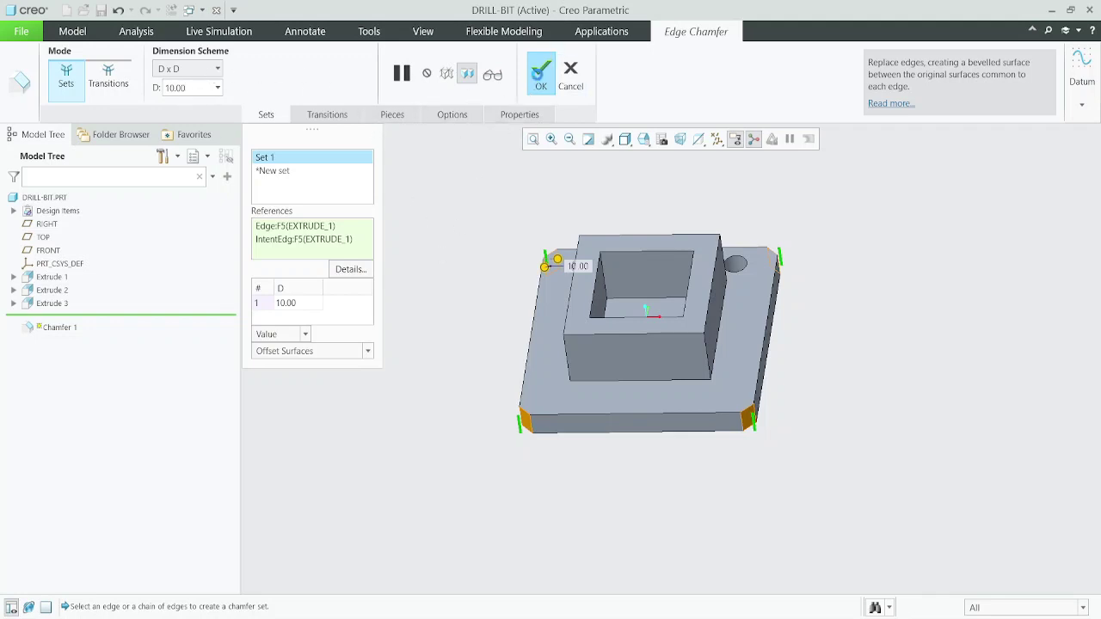
pyautogui.click(541, 74)
pyautogui.moveTo(492, 409); pyautogui.dragTo(517, 381, button='middle')
pyautogui.click(129, 344)
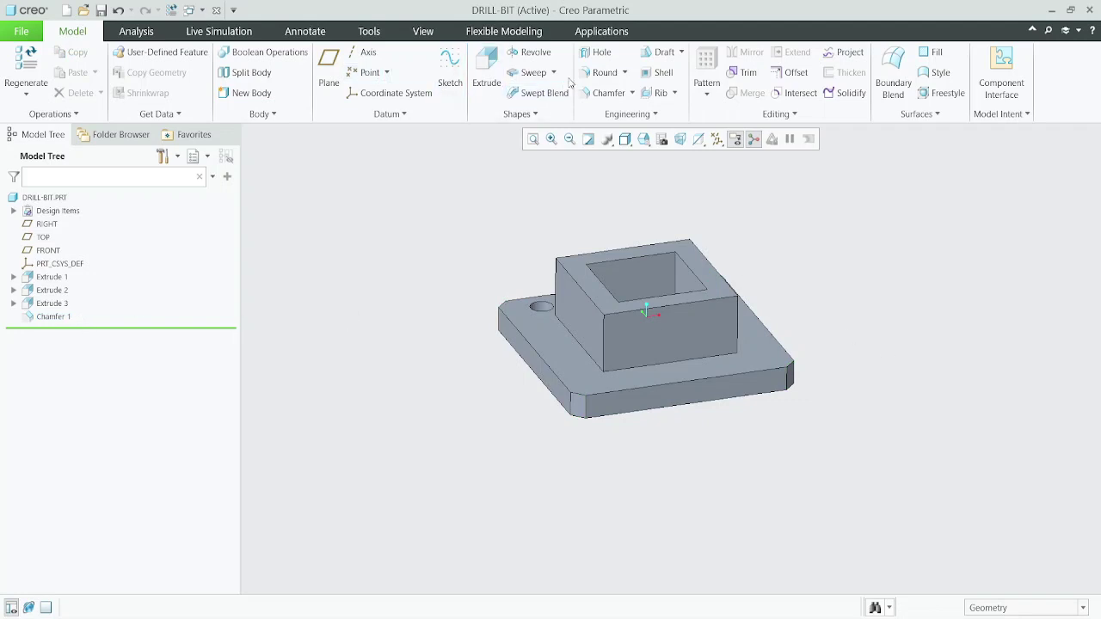
# Step: Start a D1 x D2 edge chamfer on a vertical corner edge of the raised block and set D1 to 20
pyautogui.click(608, 93)
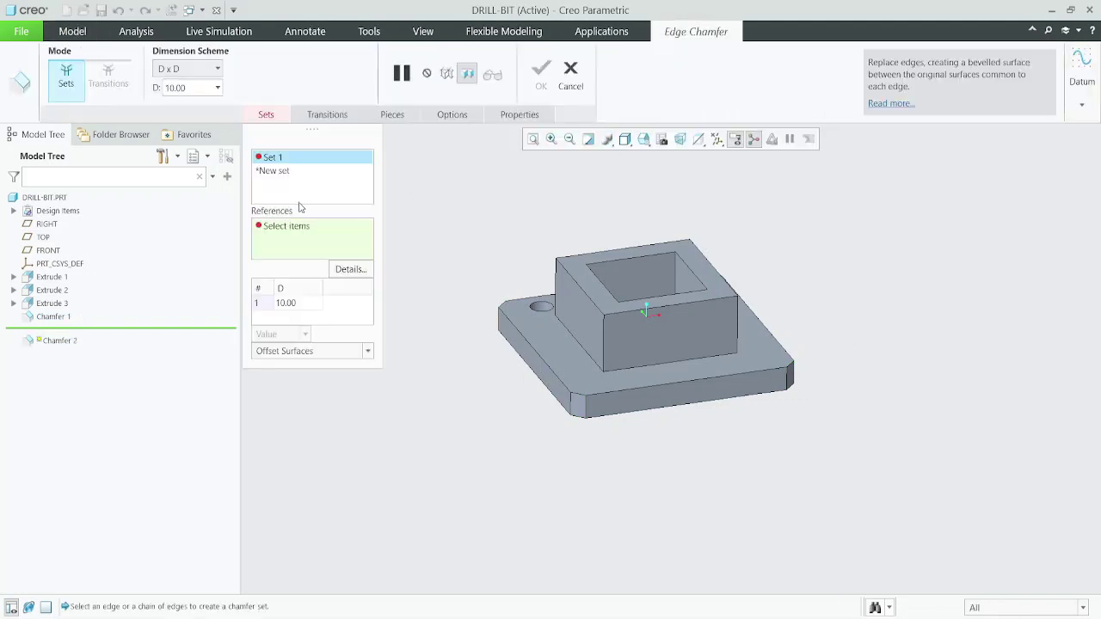
pyautogui.click(218, 69)
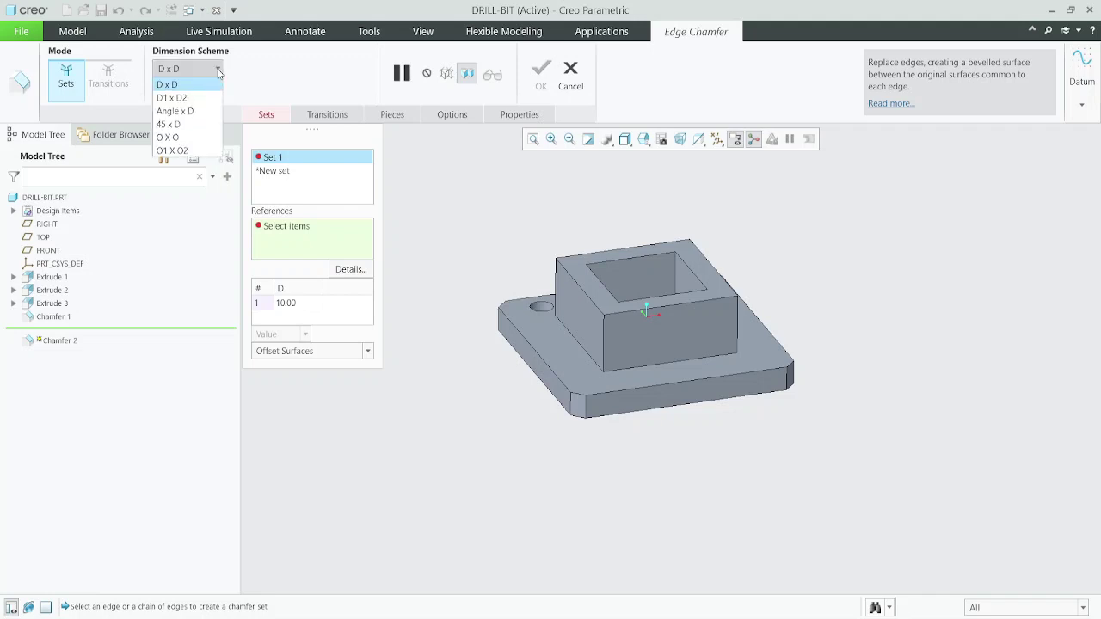
pyautogui.click(172, 99)
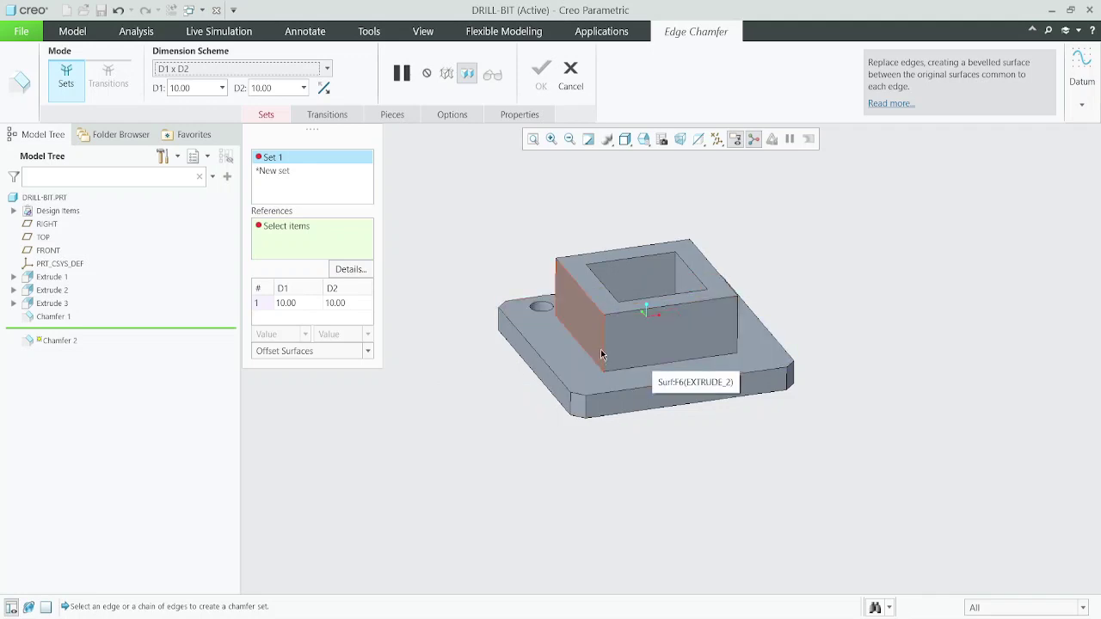
pyautogui.scroll(5, 602, 347)
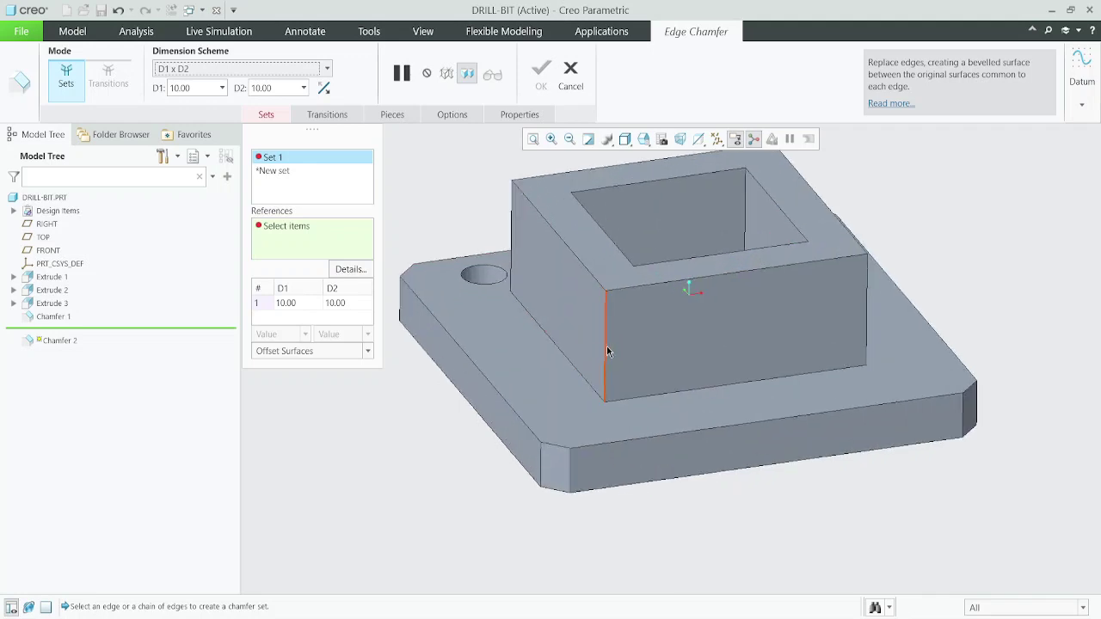
pyautogui.click(607, 351)
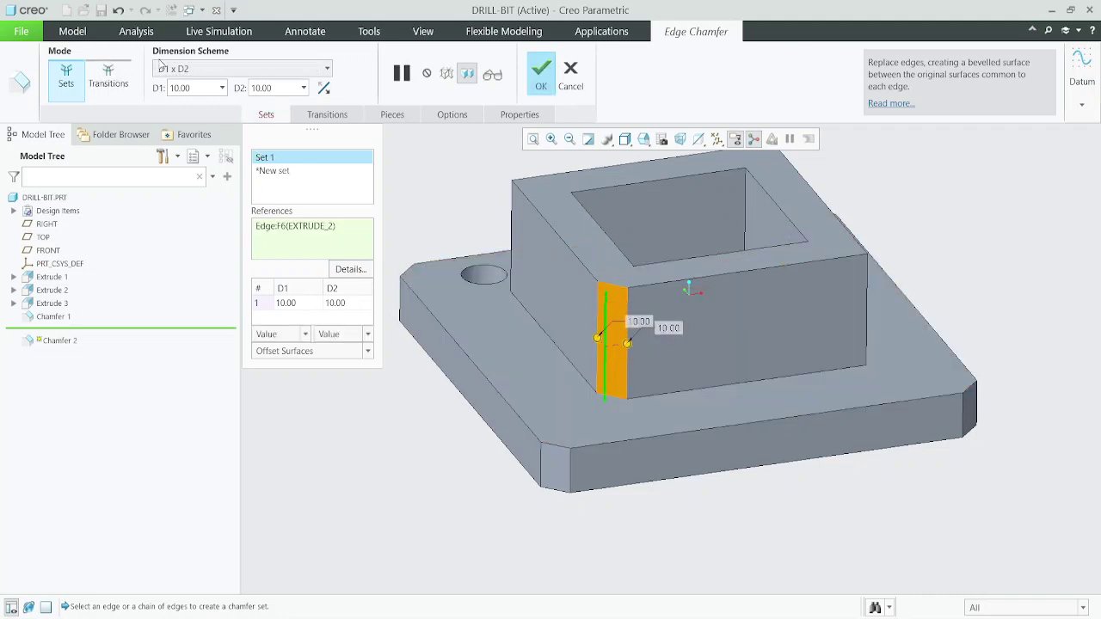
pyautogui.click(201, 88)
pyautogui.write('20')
pyautogui.press('Return')
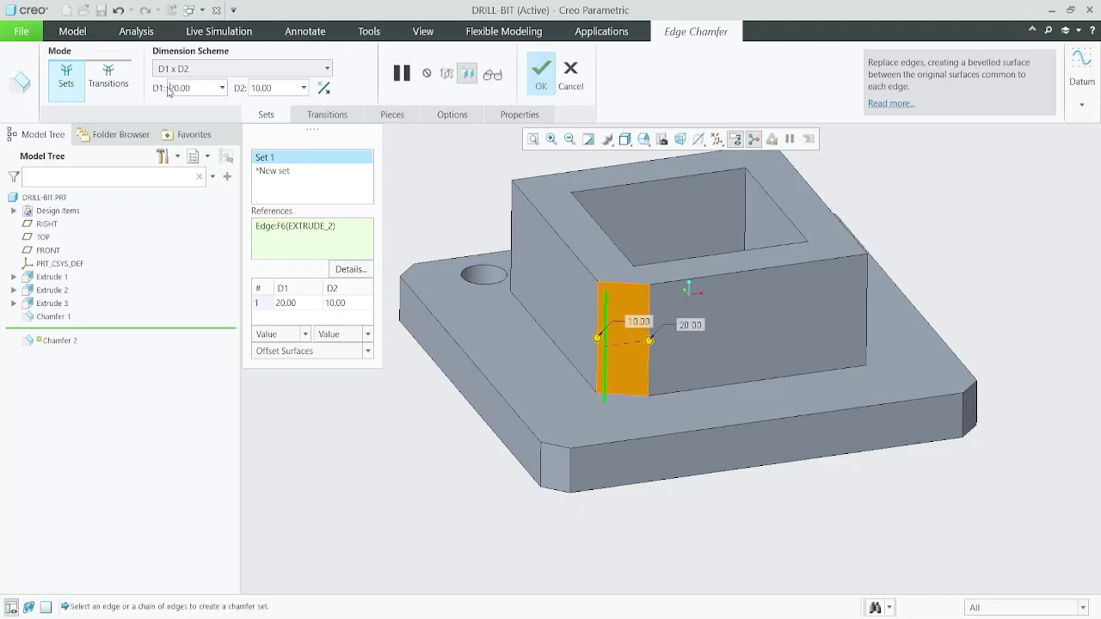
# Step: Set the D2 distance of the raised block's corner chamfer to 15
pyautogui.scroll(-5, 618, 318)
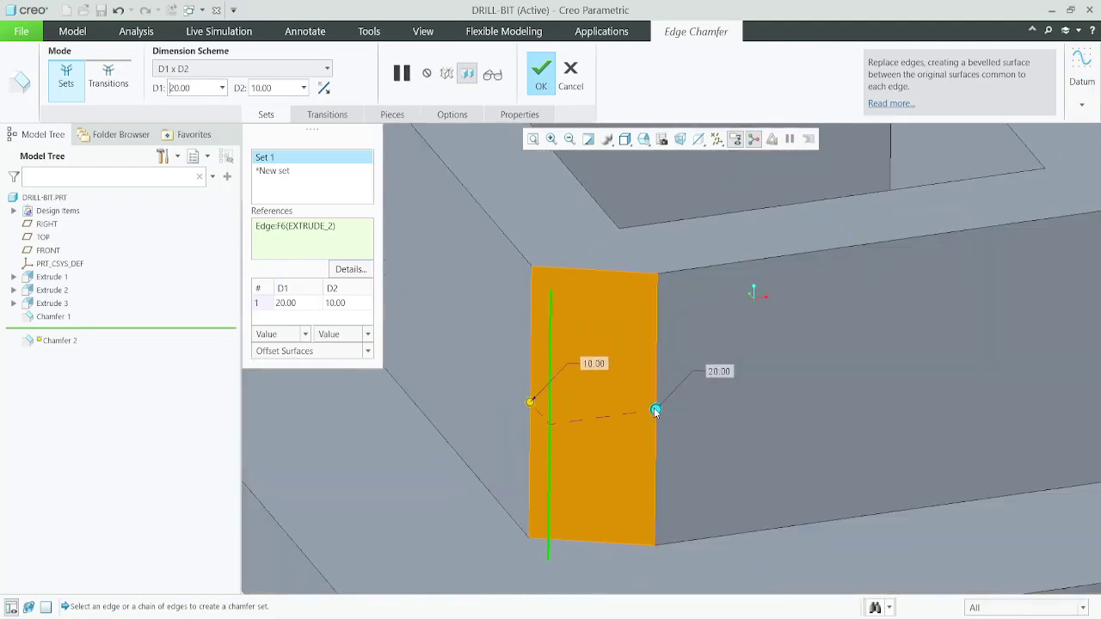
pyautogui.scroll(4, 590, 388)
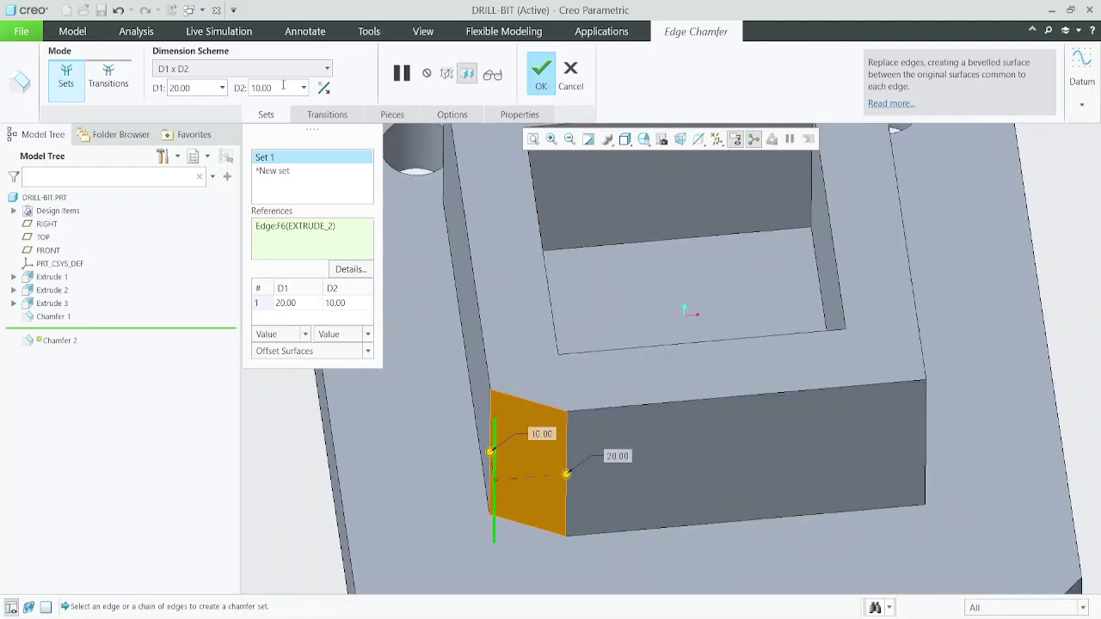
pyautogui.doubleClick(283, 86)
pyautogui.write('15')
pyautogui.press('Return')
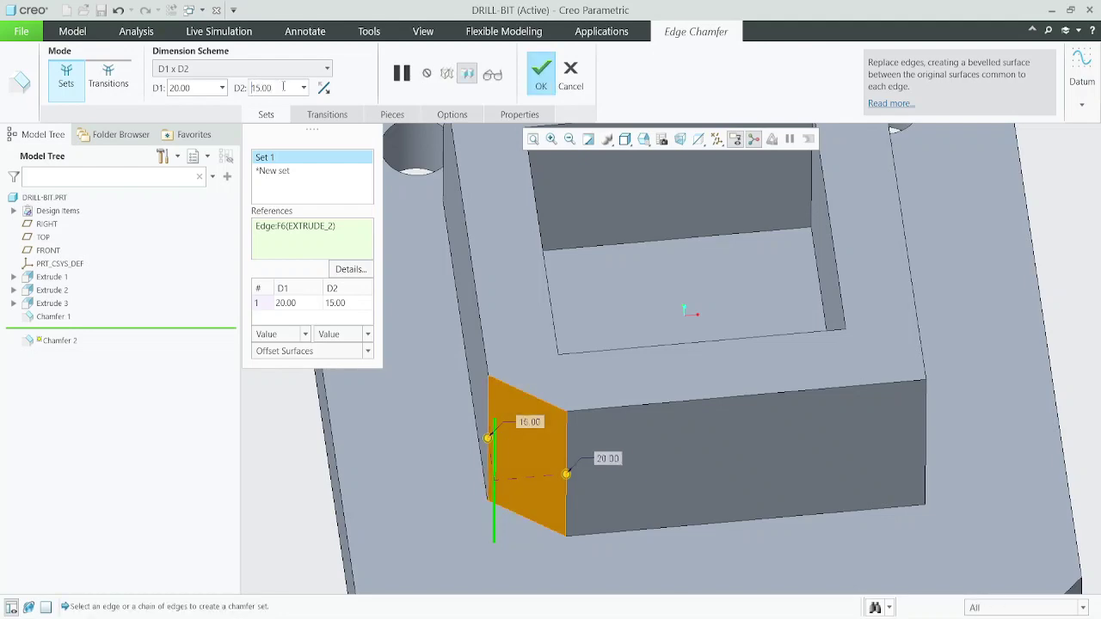
pyautogui.scroll(4, 548, 430)
pyautogui.moveTo(549, 430); pyautogui.dragTo(469, 374, button='middle')
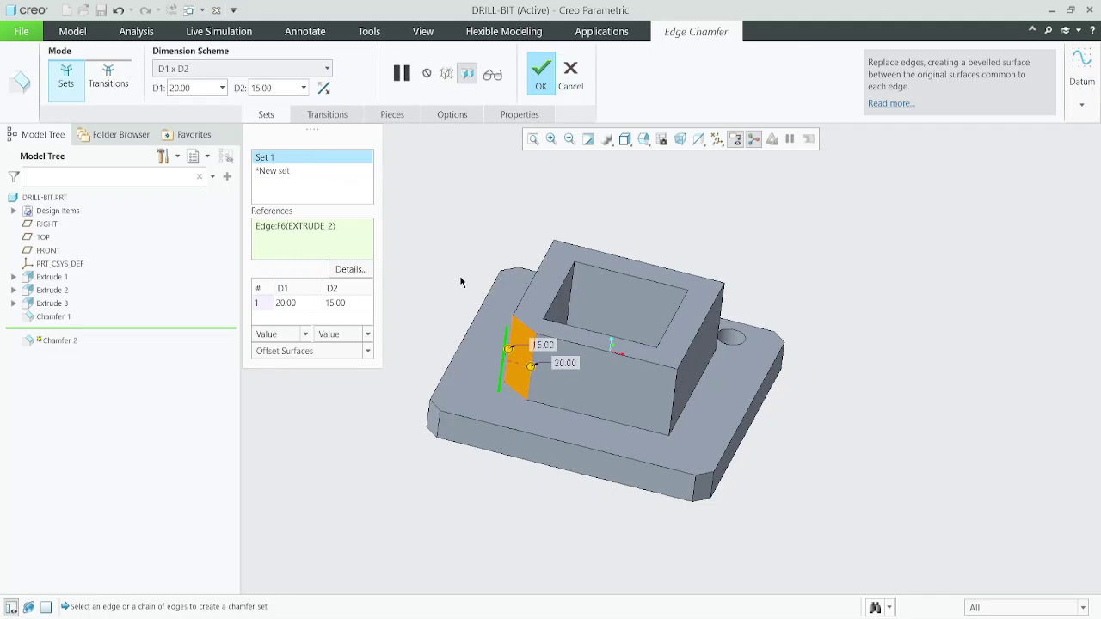
# Step: Switch the corner chamfer to the Angle x D scheme and set its angle to 80 degrees
pyautogui.click(222, 67)
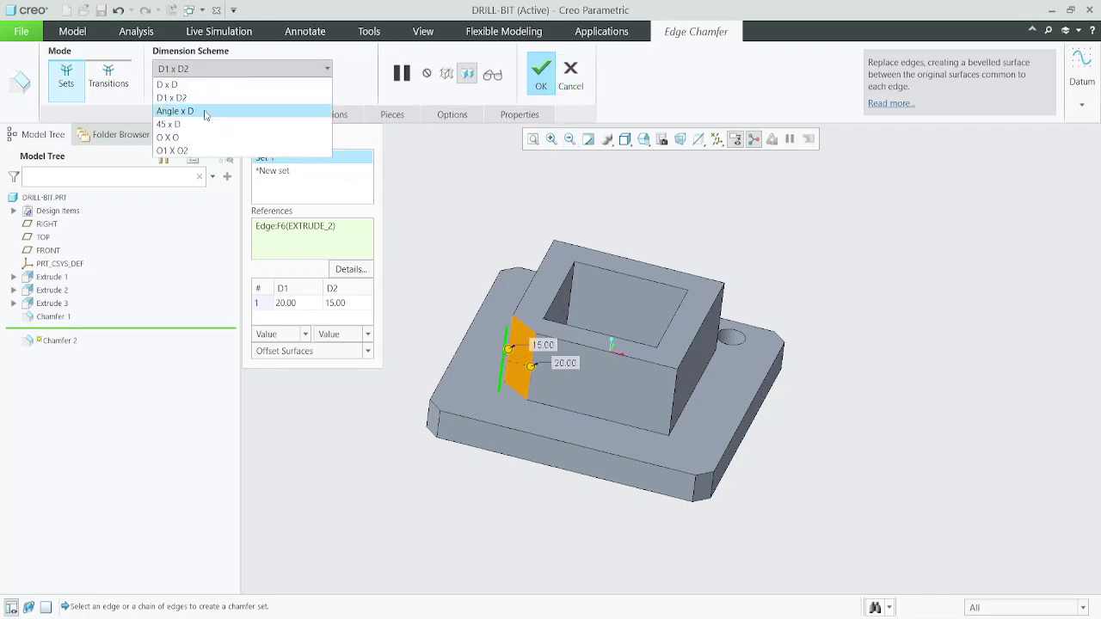
pyautogui.click(188, 109)
pyautogui.scroll(-3, 498, 370)
pyautogui.moveTo(498, 369); pyautogui.dragTo(482, 385, button='middle')
pyautogui.scroll(4, 483, 384)
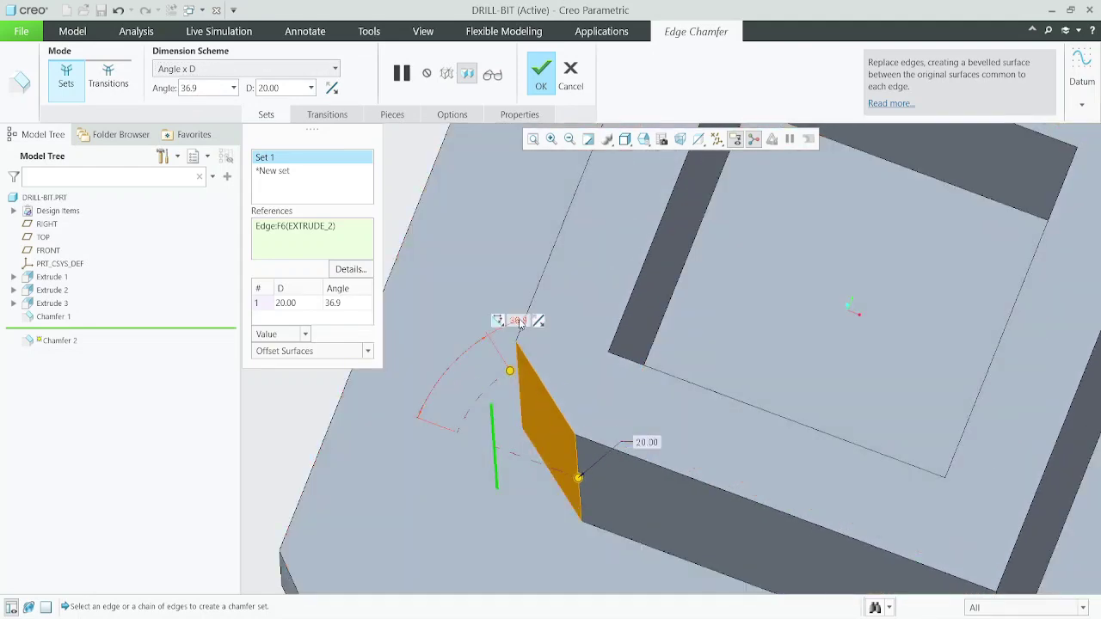
pyautogui.doubleClick(520, 316)
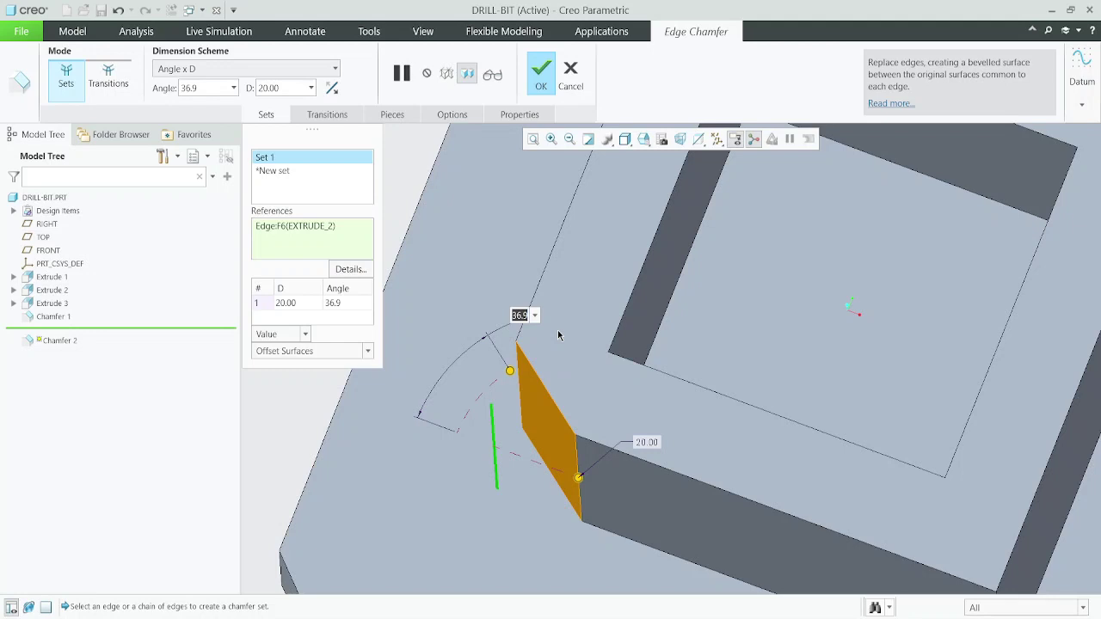
pyautogui.write('80')
pyautogui.press('Return')
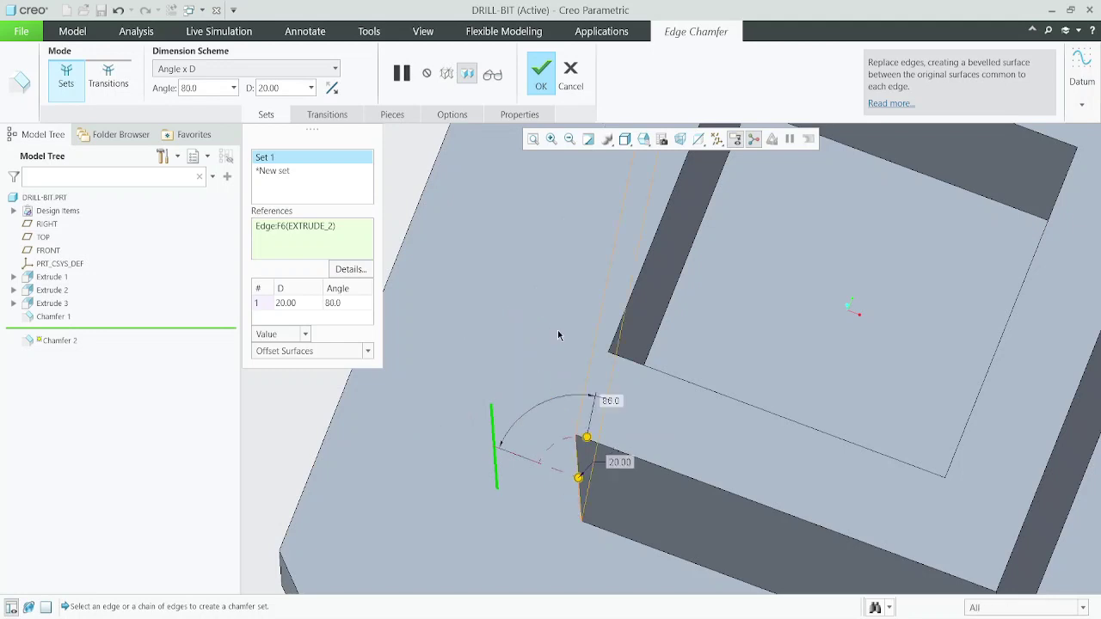
# Step: Flip the Angle x D chamfer so its distance and angle are applied to the opposite adjacent faces
pyautogui.scroll(-3, 634, 366)
pyautogui.moveTo(644, 369); pyautogui.dragTo(680, 329, button='middle')
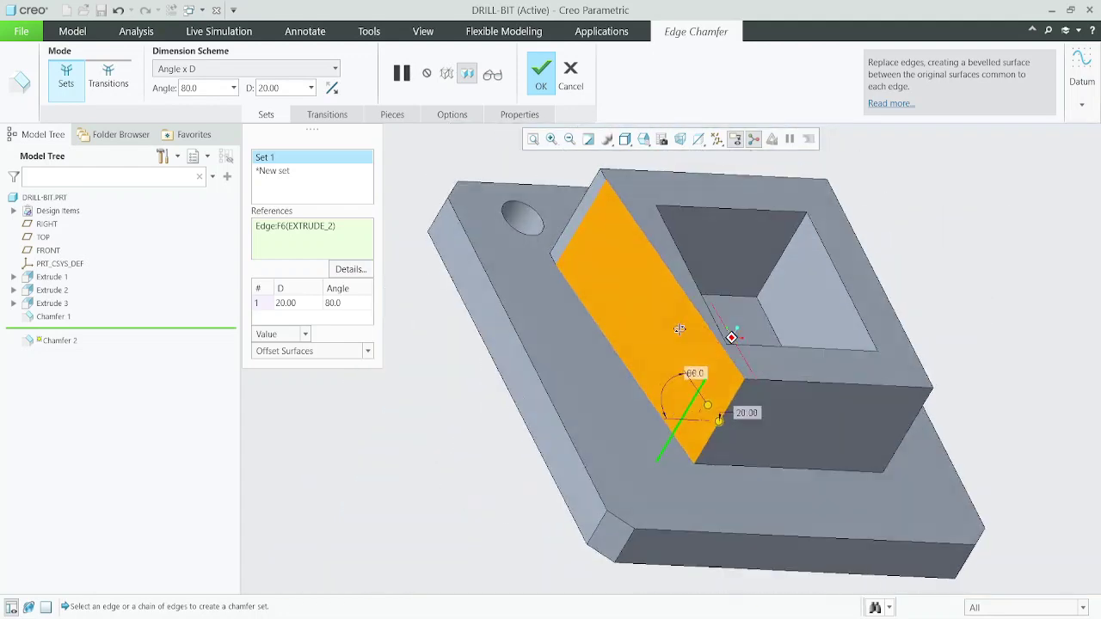
pyautogui.scroll(4, 692, 426)
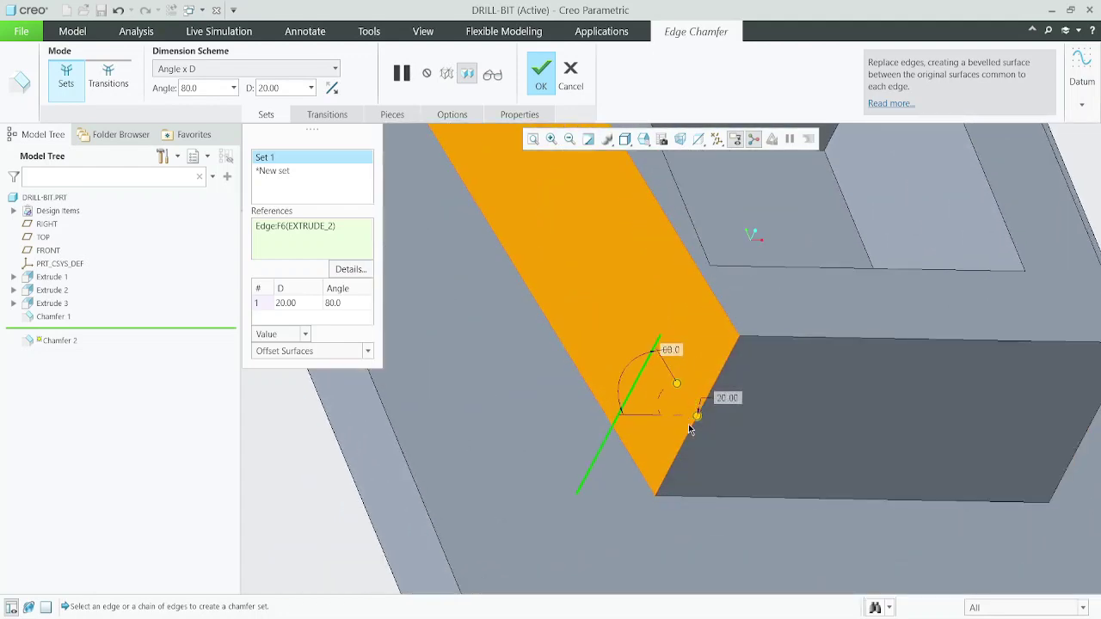
pyautogui.scroll(-1, 715, 423)
pyautogui.moveTo(704, 433); pyautogui.dragTo(482, 294, button='middle')
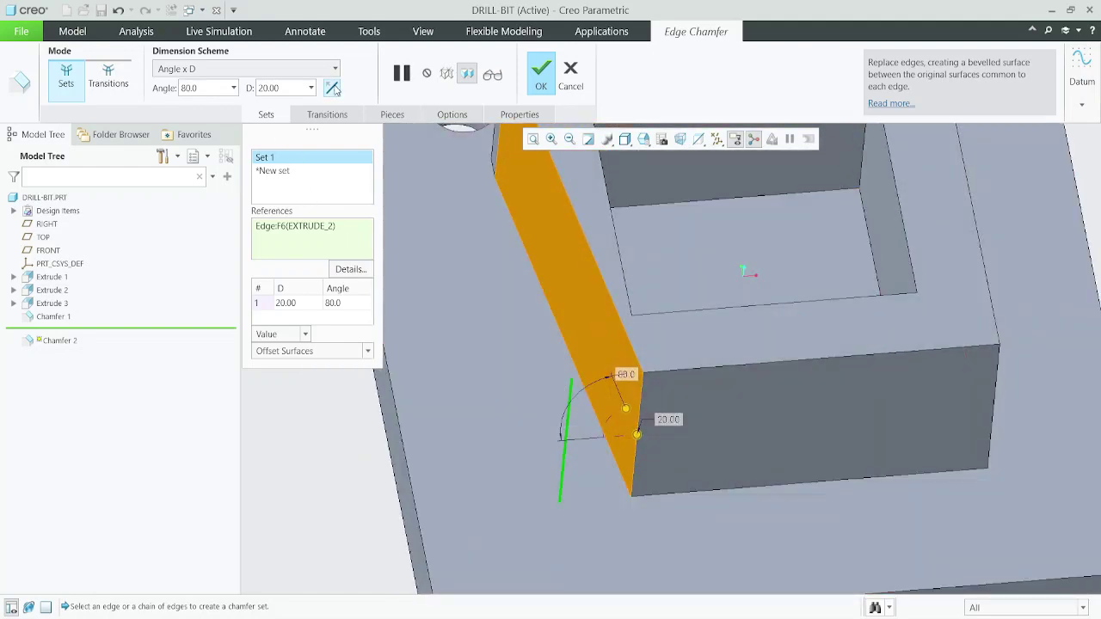
pyautogui.click(332, 88)
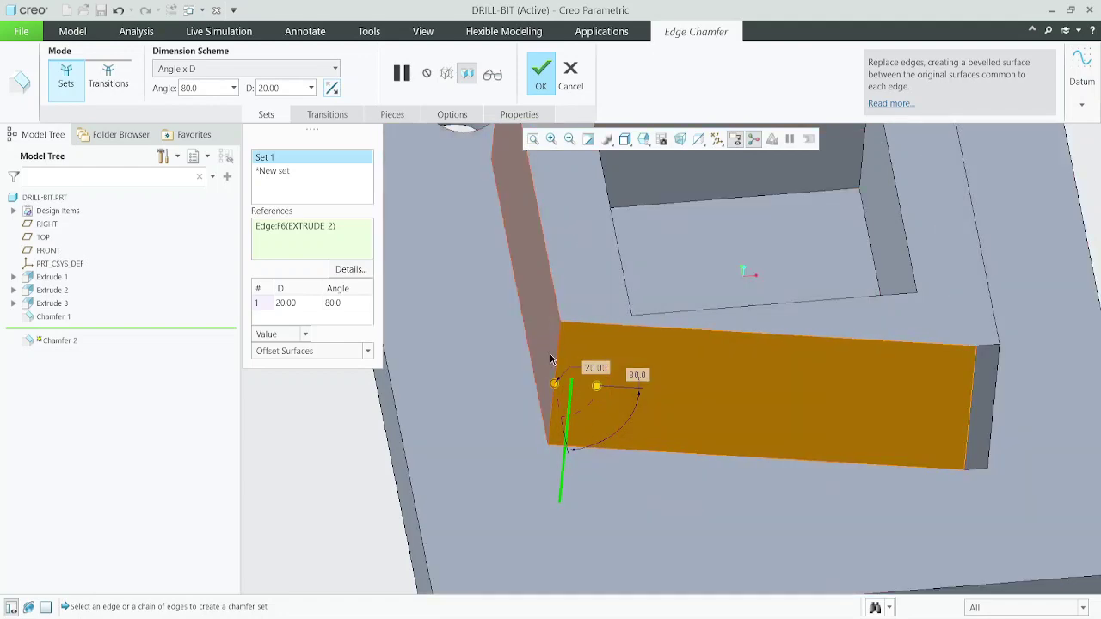
pyautogui.scroll(2, 581, 403)
pyautogui.moveTo(581, 415); pyautogui.dragTo(597, 396, button='middle')
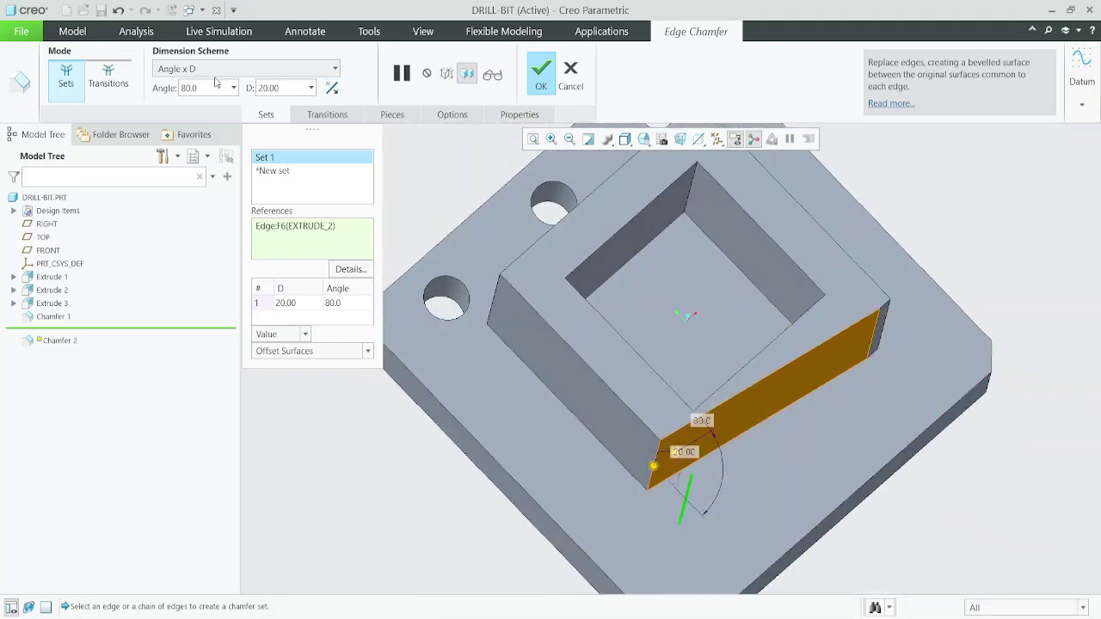
# Step: Switch the raised block's corner chamfer to the 45 x D dimension scheme
pyautogui.click(257, 70)
pyautogui.click(257, 95)
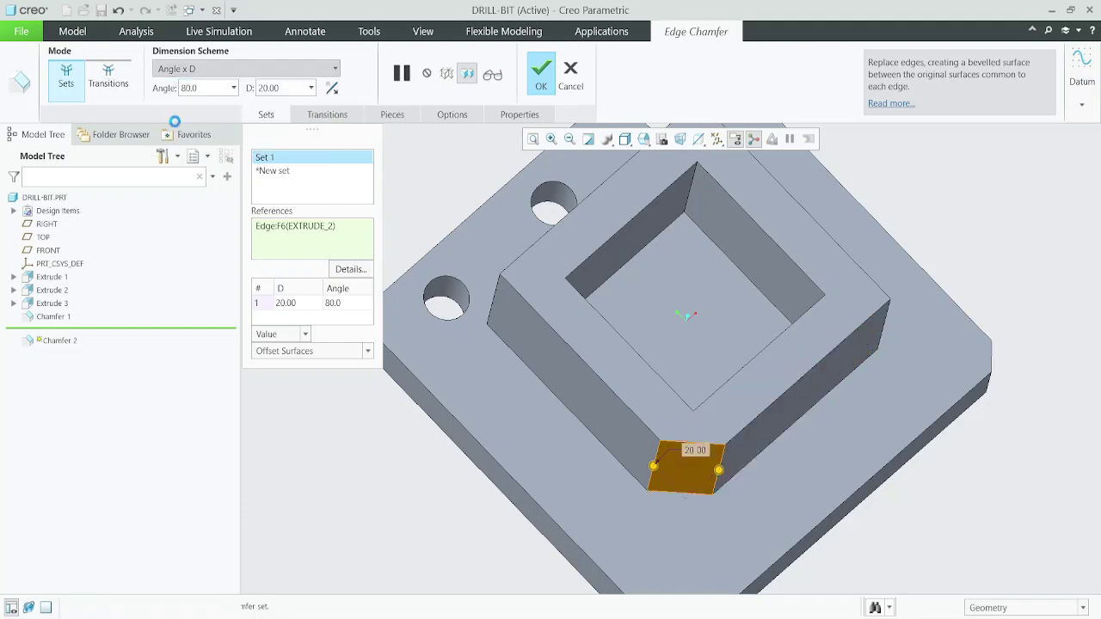
pyautogui.scroll(3, 628, 400)
pyautogui.moveTo(659, 462); pyautogui.dragTo(652, 488, button='middle')
pyautogui.scroll(5, 641, 499)
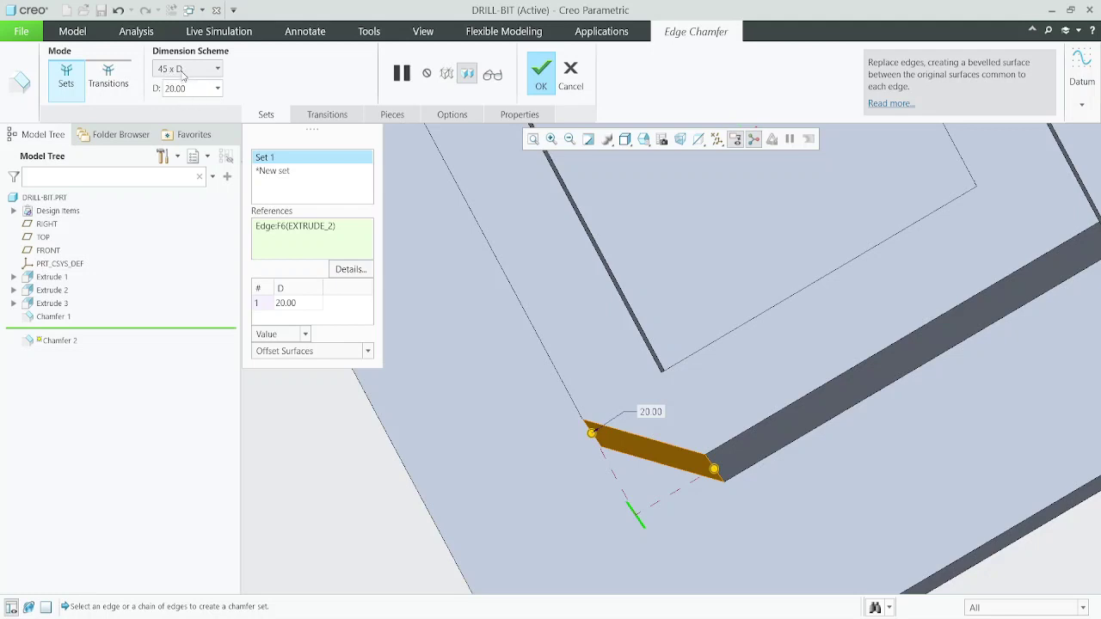
# Step: Look through the remaining dimension schemes and cancel the raised block's corner chamfer
pyautogui.click(217, 72)
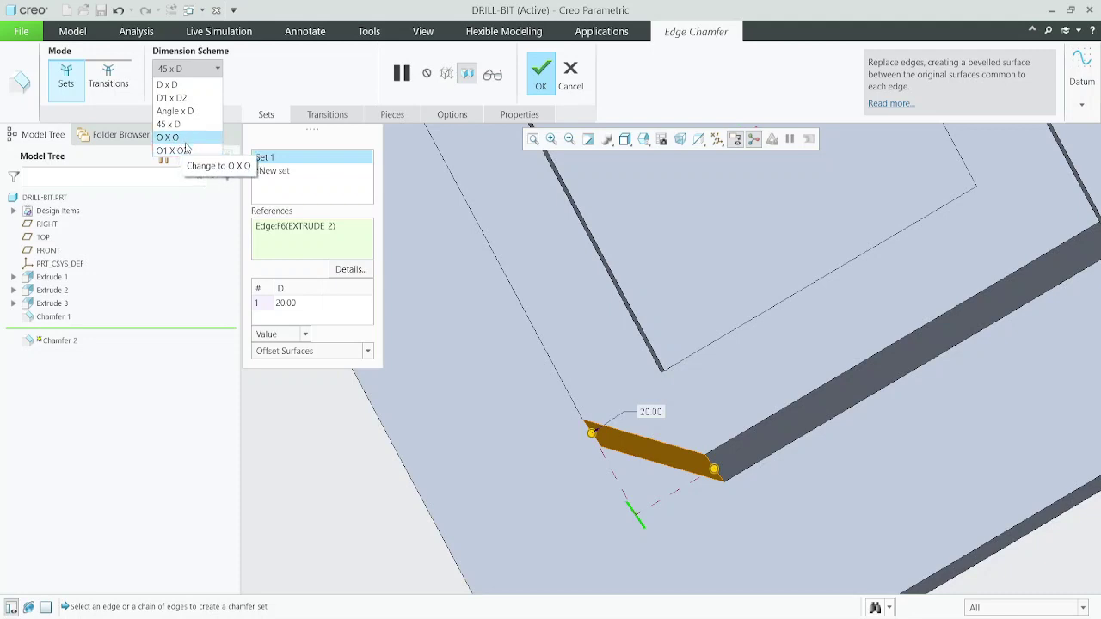
pyautogui.click(608, 356)
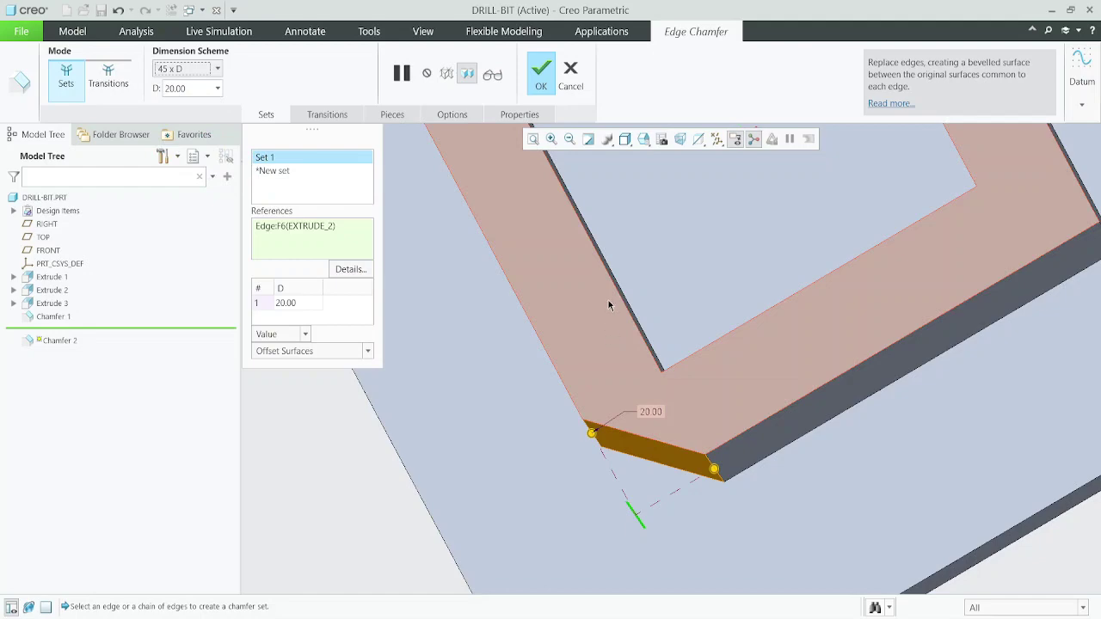
pyautogui.scroll(5, 608, 306)
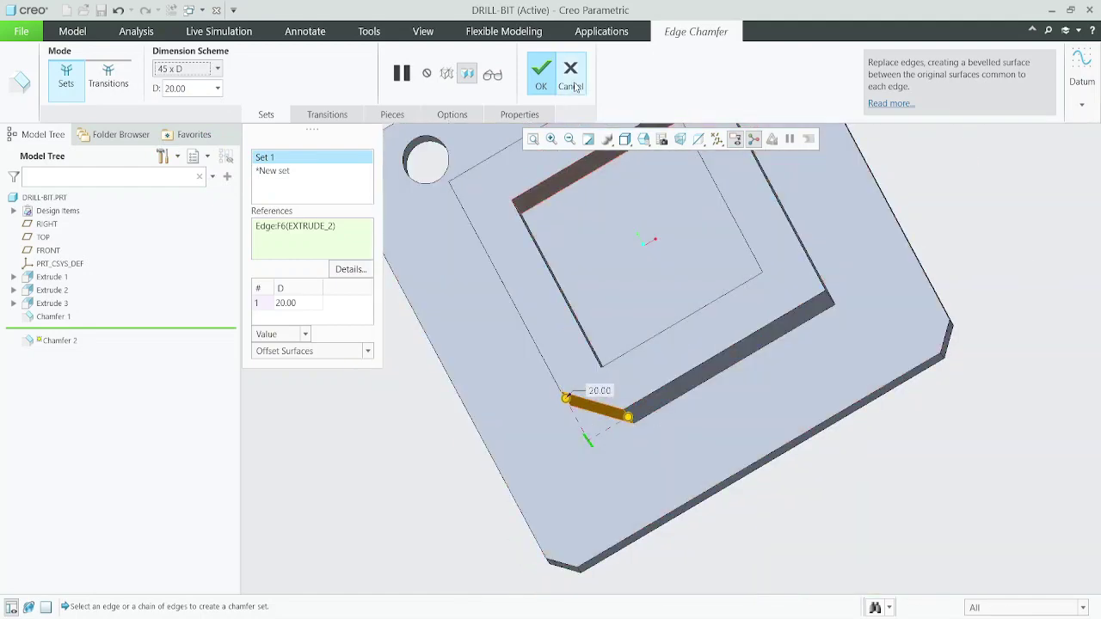
pyautogui.click(571, 79)
pyautogui.click(562, 351)
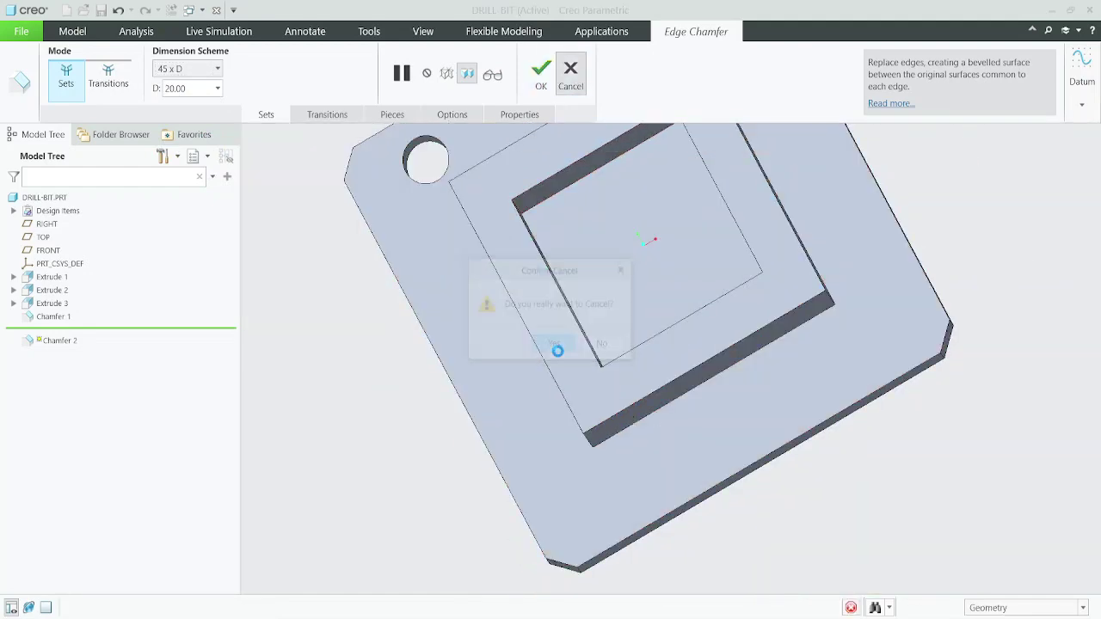
# Step: Create a D x D chamfer of 15 between the base plate's top surface and a side surface of the raised block, using surface references
pyautogui.scroll(4, 521, 356)
pyautogui.moveTo(522, 356); pyautogui.dragTo(594, 395, button='middle')
pyautogui.scroll(-4, 580, 370)
pyautogui.scroll(-4, 567, 380)
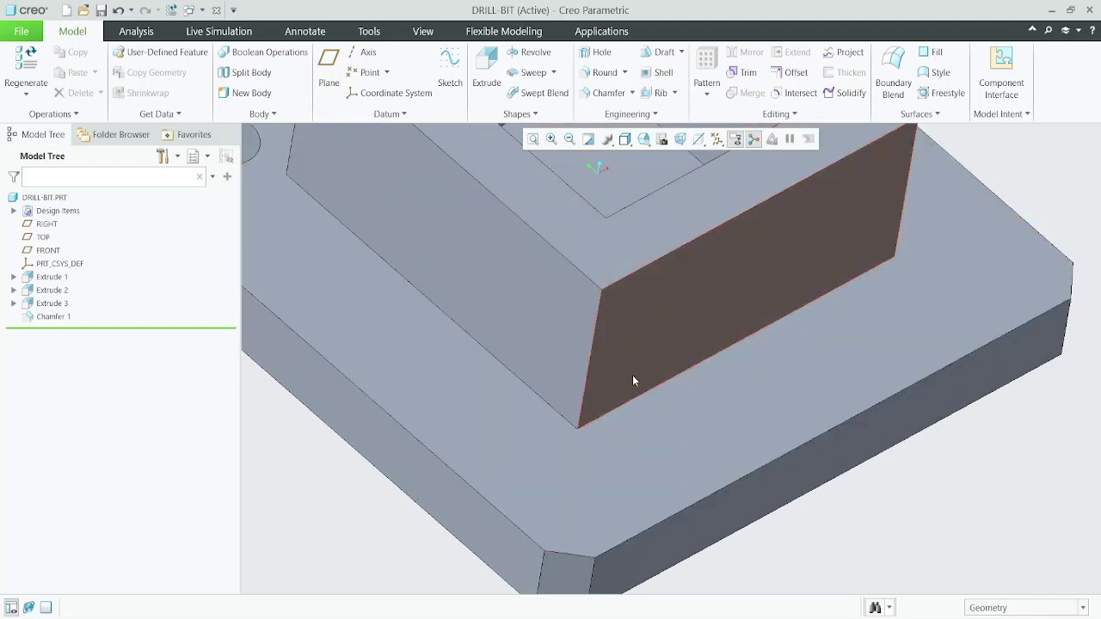
pyautogui.scroll(3, 616, 439)
pyautogui.moveTo(616, 440); pyautogui.dragTo(616, 411, button='middle')
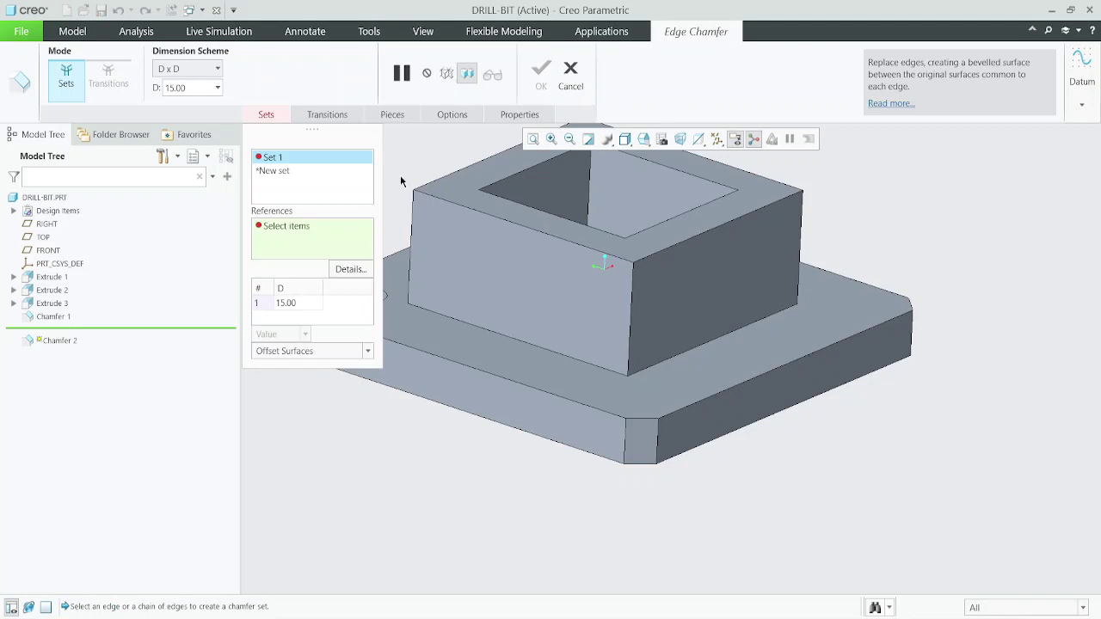
pyautogui.scroll(3, 654, 331)
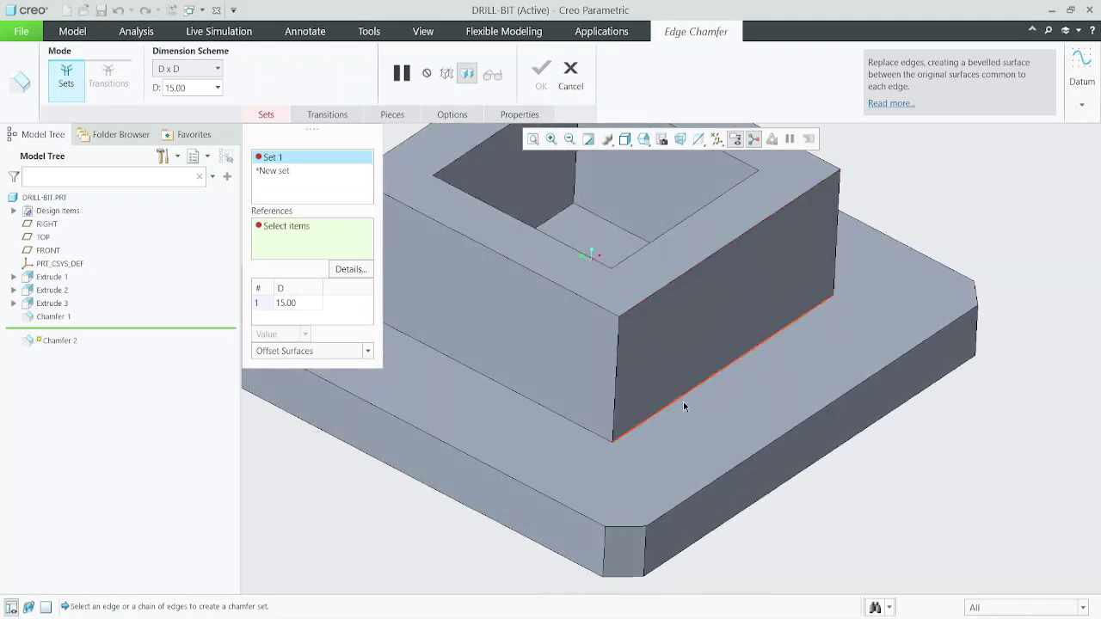
pyautogui.click(705, 442)
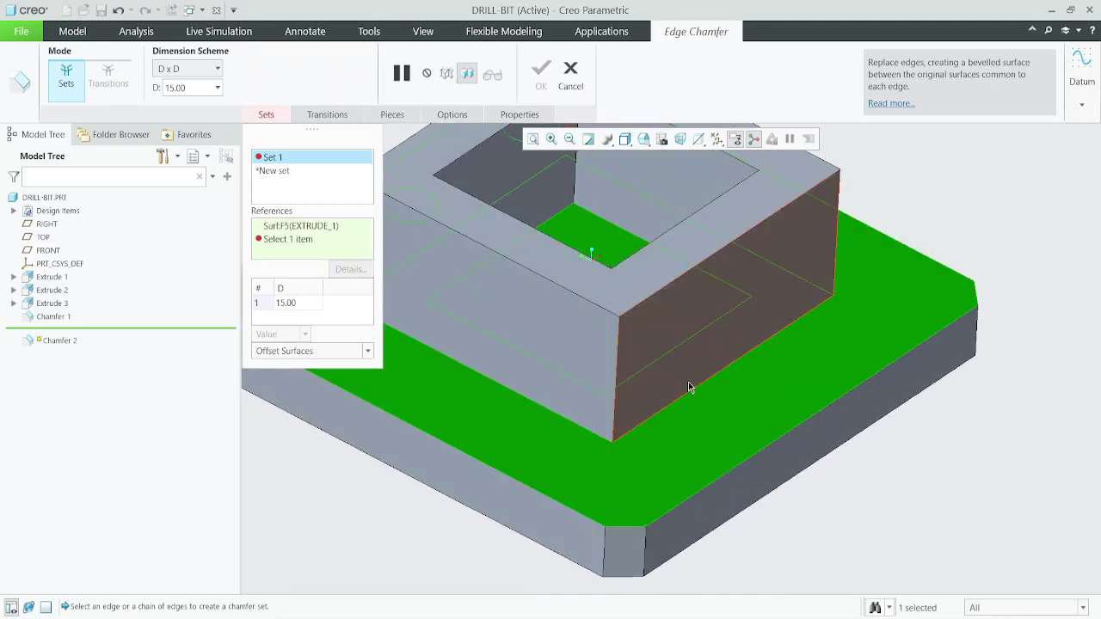
pyautogui.keyDown('ctrl'); pyautogui.click(689, 373); pyautogui.keyUp('ctrl')
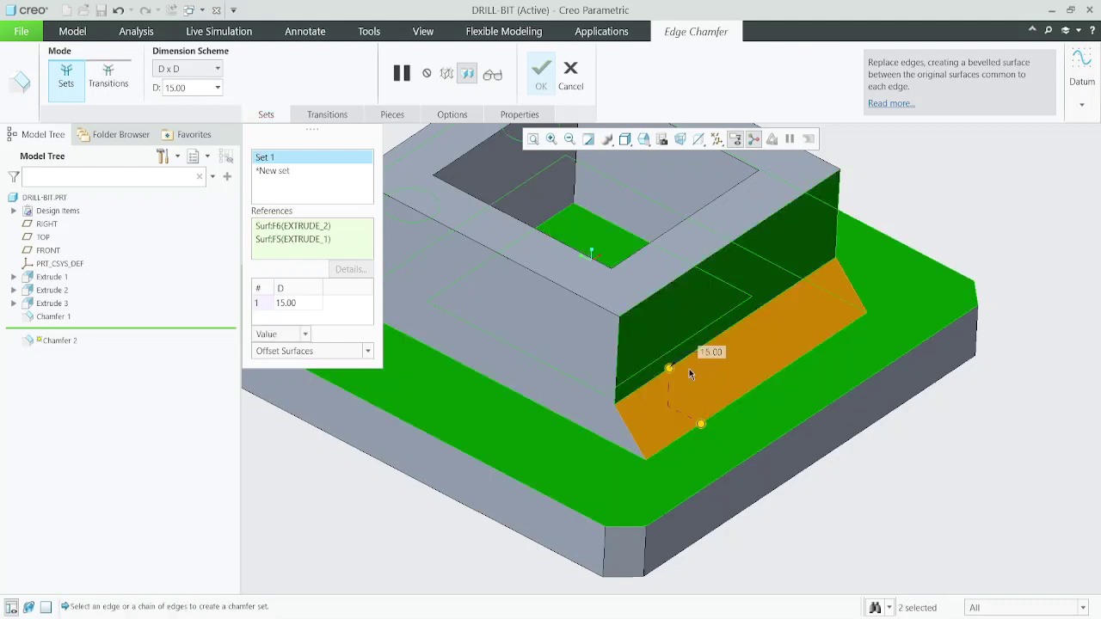
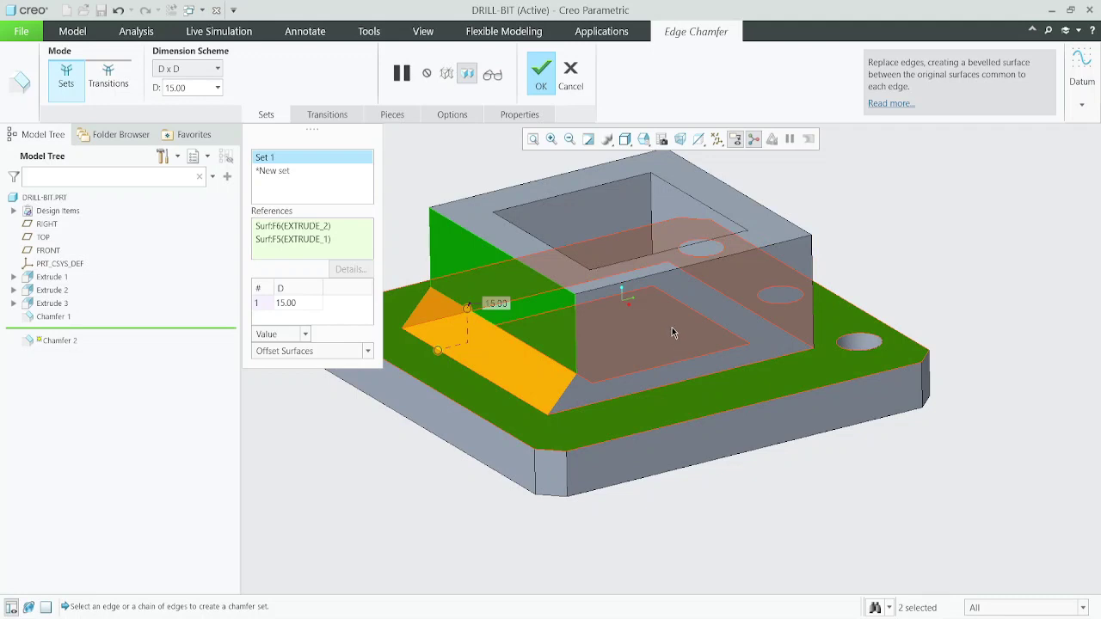
pyautogui.scroll(3, 672, 314)
pyautogui.moveTo(671, 314); pyautogui.dragTo(645, 314, button='middle')
pyautogui.click(541, 79)
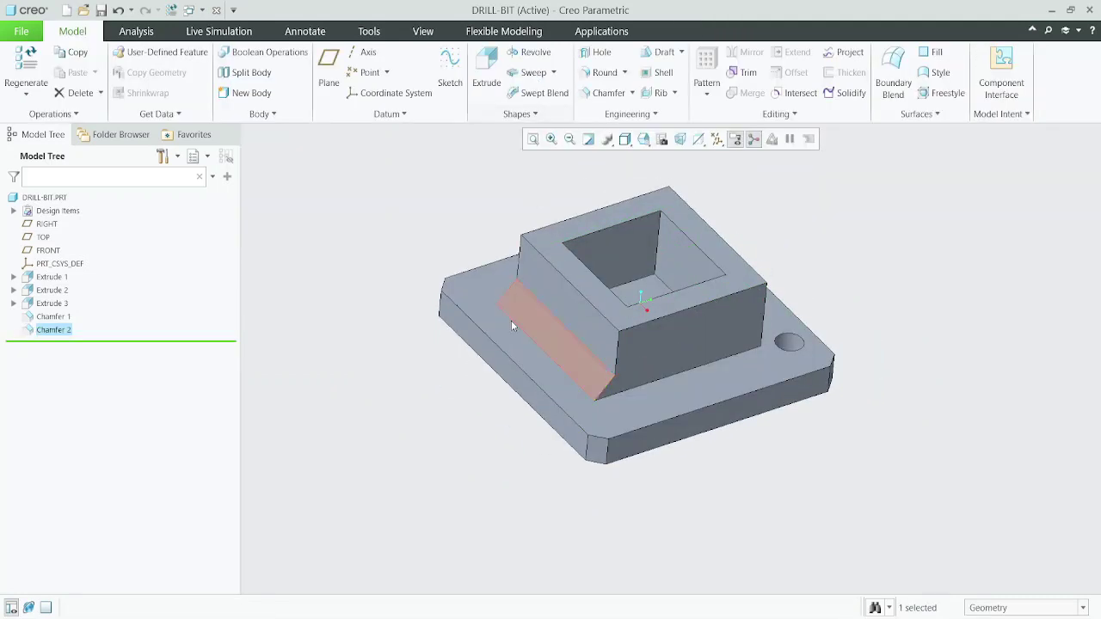
# Step: Delete the Chamfer 2 feature from the part
pyautogui.moveTo(697, 422)
pyautogui.mouseDown(button='middle')
pyautogui.moveTo(649, 334)
pyautogui.moveTo(722, 380)
pyautogui.moveTo(693, 313)
pyautogui.moveTo(612, 398)
pyautogui.moveTo(673, 371)
pyautogui.moveTo(722, 400)
pyautogui.moveTo(652, 354)
pyautogui.moveTo(705, 376)
pyautogui.moveTo(645, 347)
pyautogui.moveTo(572, 357)
pyautogui.moveTo(555, 387)
pyautogui.moveTo(553, 313)
pyautogui.moveTo(555, 359)
pyautogui.mouseUp(button='middle')
pyautogui.scroll(2, 508, 387)
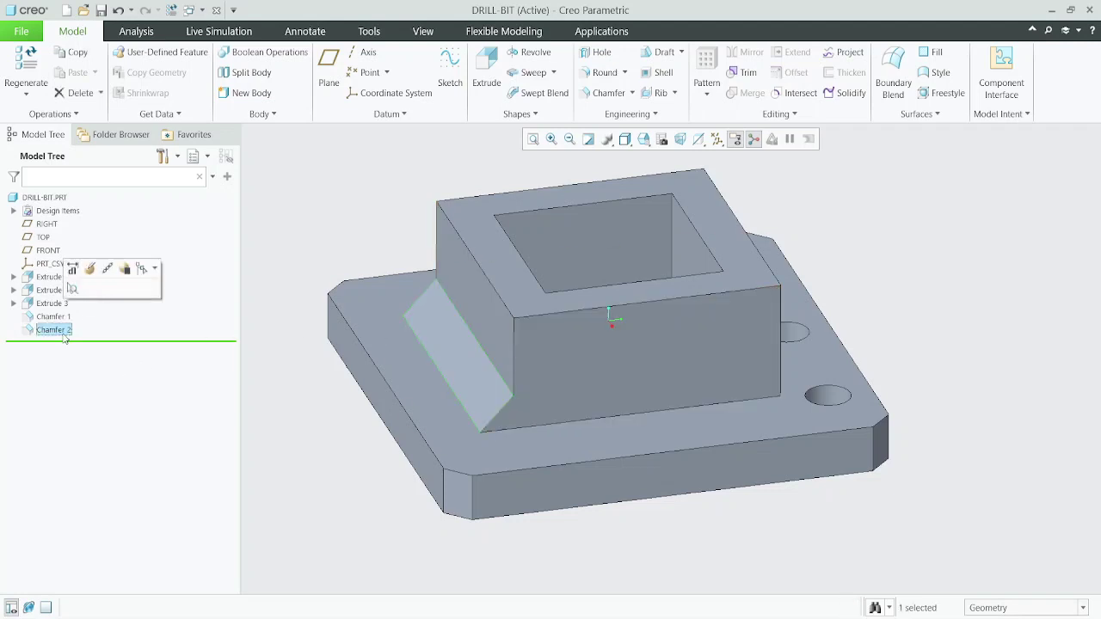
pyautogui.press('Delete')
pyautogui.click(514, 339)
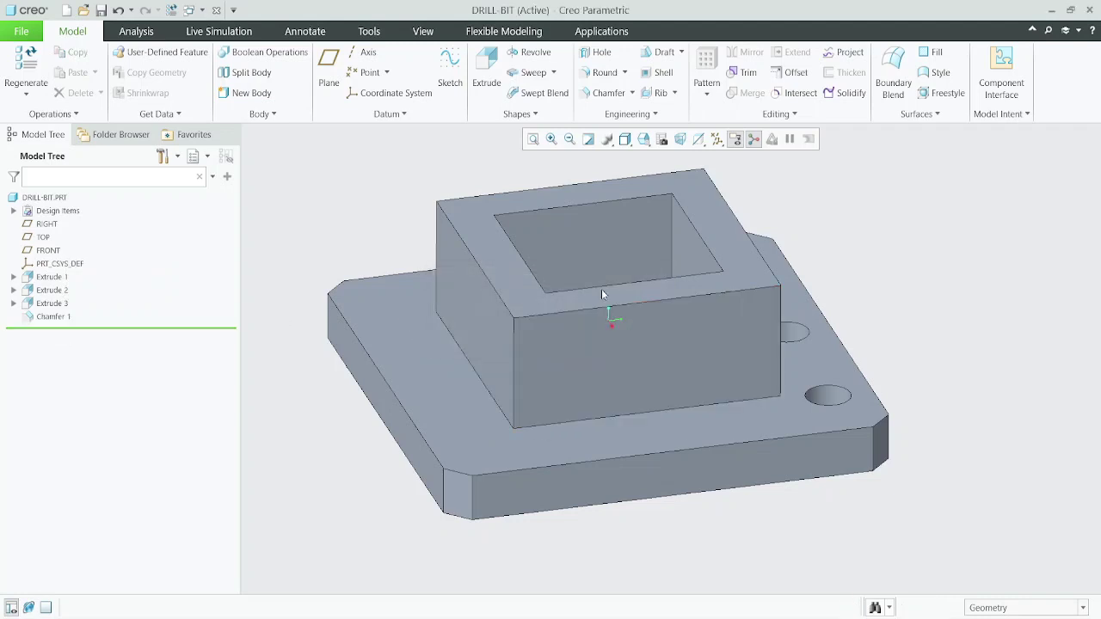
pyautogui.click(590, 92)
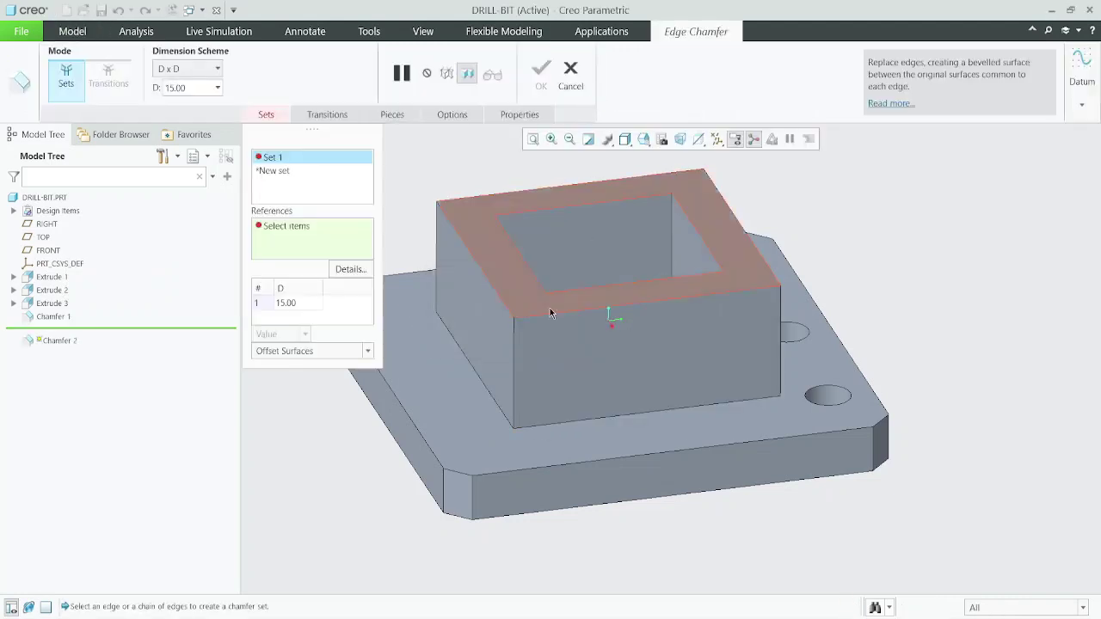
pyautogui.scroll(-3, 516, 387)
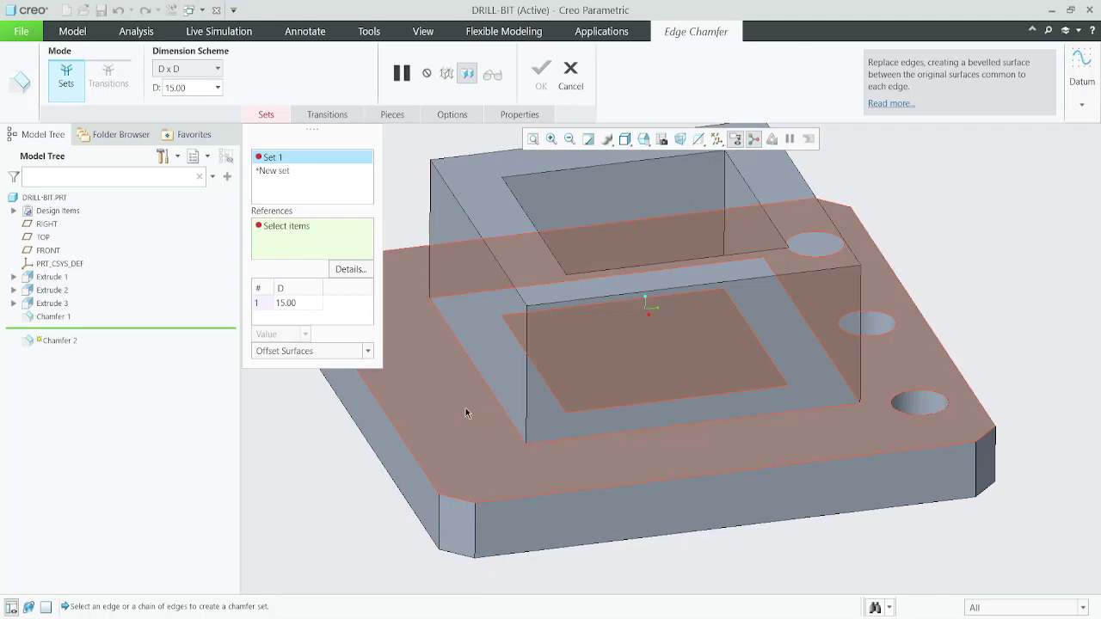
pyautogui.click(457, 411)
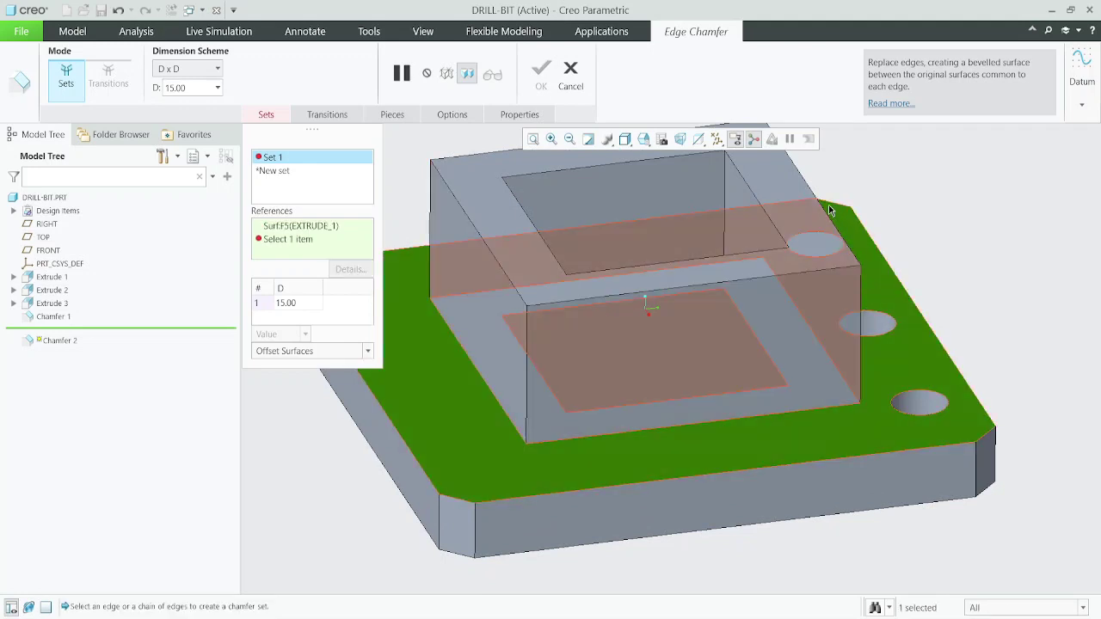
pyautogui.scroll(1, 672, 404)
pyautogui.moveTo(671, 404)
pyautogui.mouseDown(button='middle')
pyautogui.moveTo(635, 347)
pyautogui.moveTo(536, 387)
pyautogui.moveTo(626, 416)
pyautogui.mouseUp(button='middle')
pyautogui.moveTo(737, 376)
pyautogui.mouseDown(button='middle')
pyautogui.moveTo(543, 455)
pyautogui.moveTo(602, 428)
pyautogui.moveTo(578, 446)
pyautogui.moveTo(672, 424)
pyautogui.moveTo(520, 456)
pyautogui.mouseUp(button='middle')
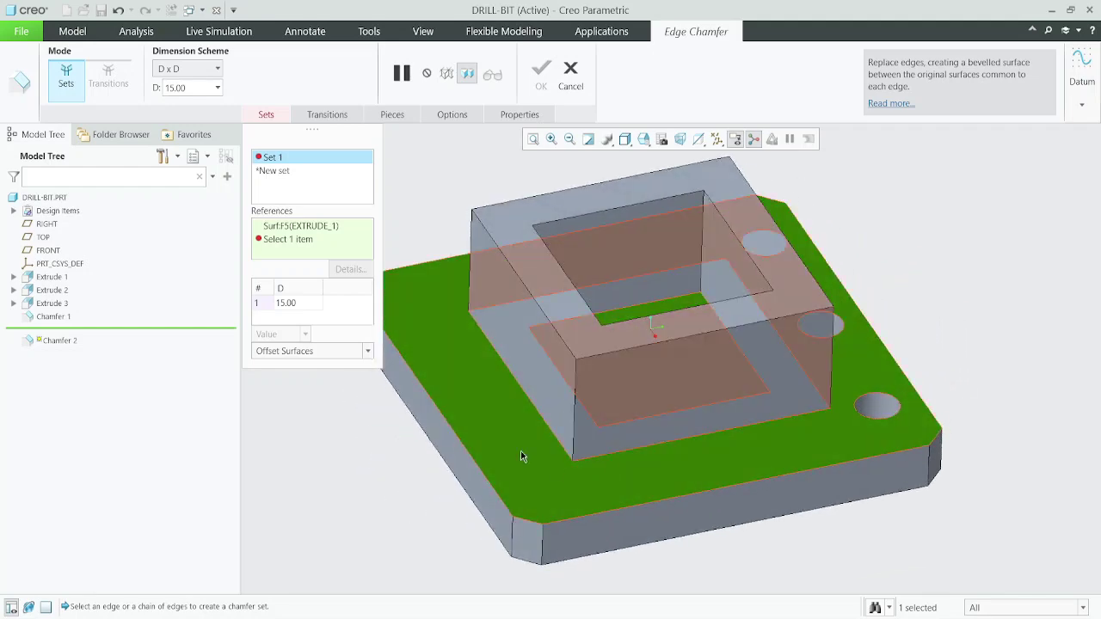
pyautogui.click(570, 86)
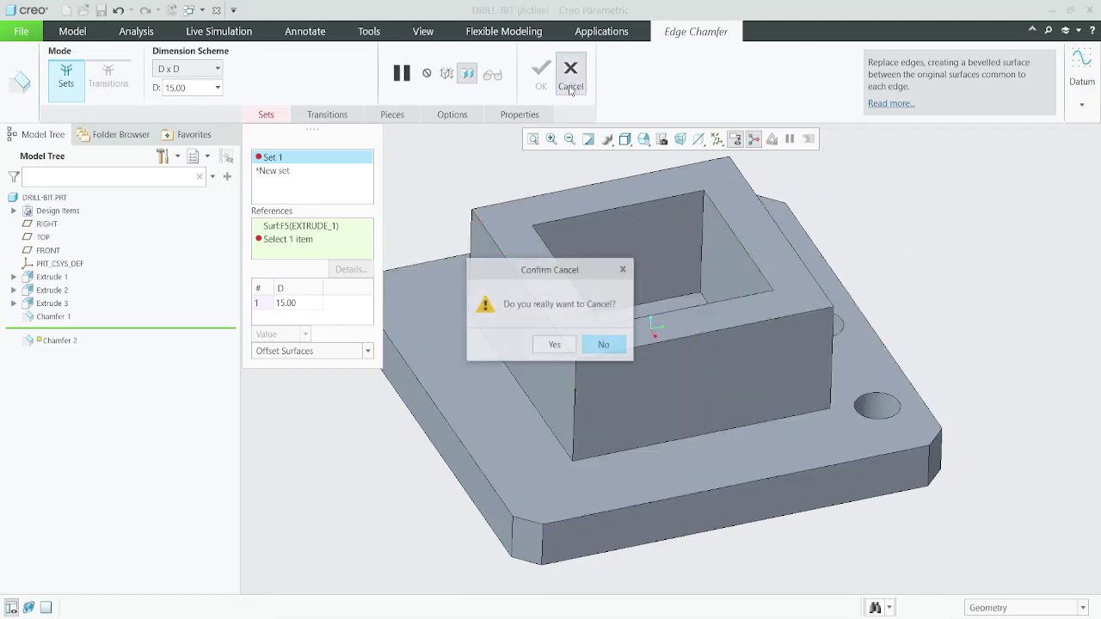
pyautogui.click(552, 345)
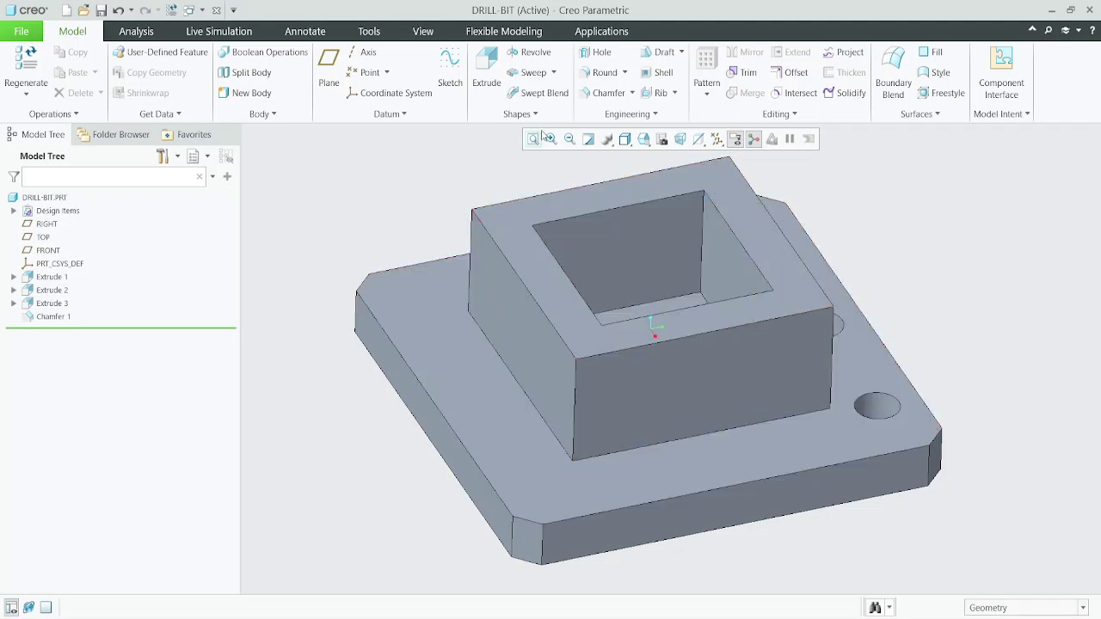
# Step: Round the four vertical corner edges of the raised block with a circular radius of 15
pyautogui.click(599, 74)
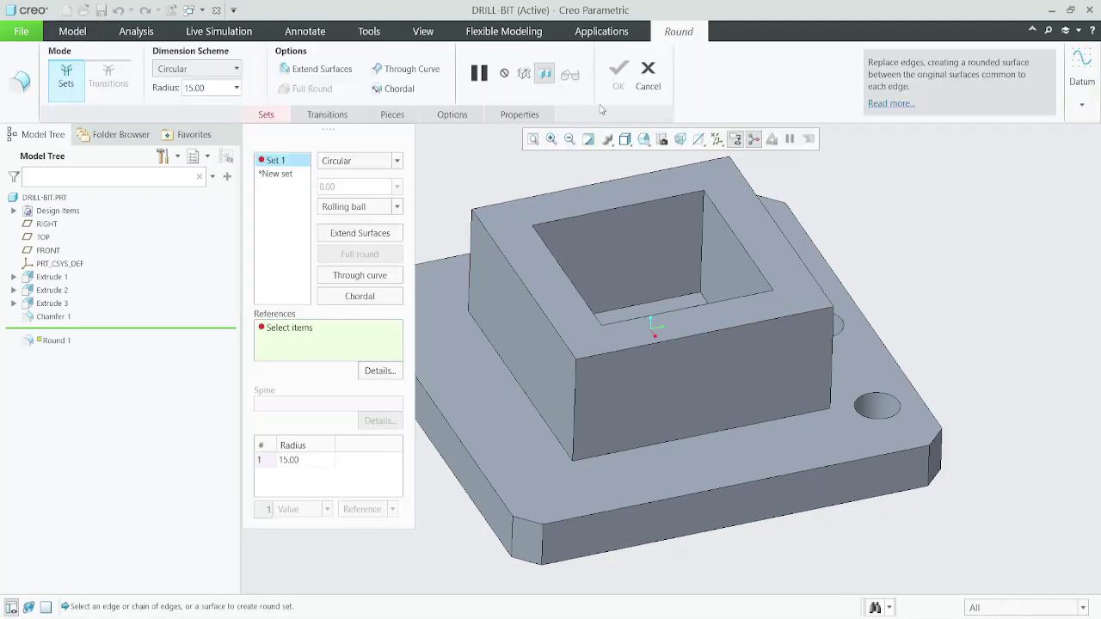
pyautogui.click(572, 416)
pyautogui.moveTo(572, 416); pyautogui.dragTo(619, 405, button='middle')
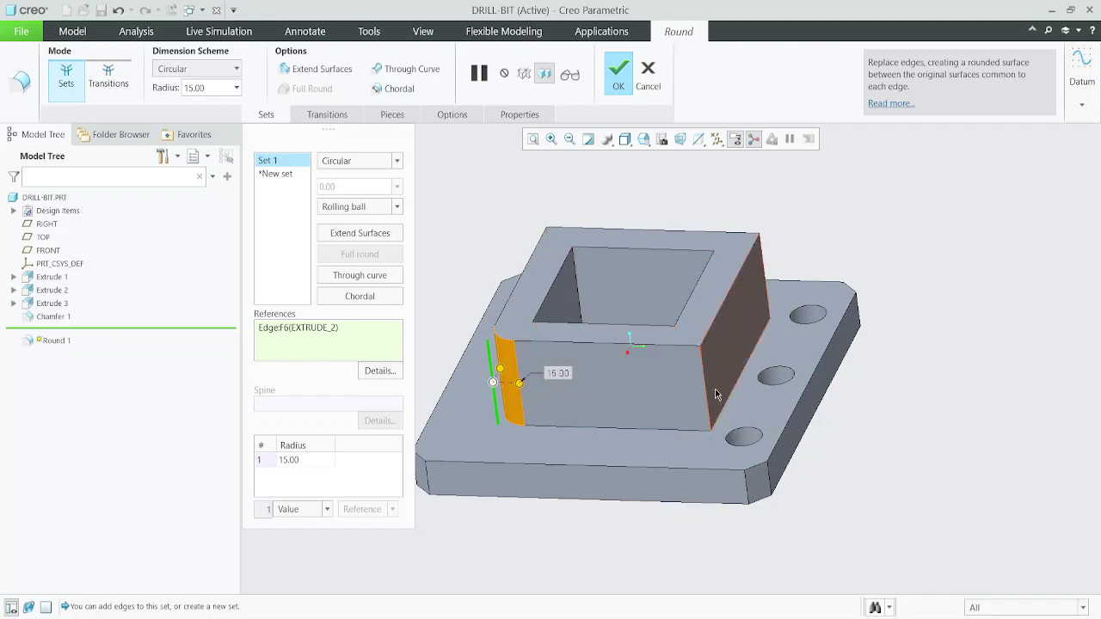
pyautogui.keyDown('ctrl'); pyautogui.click(707, 404); pyautogui.keyUp('ctrl')
pyautogui.moveTo(707, 404); pyautogui.dragTo(713, 372, button='middle')
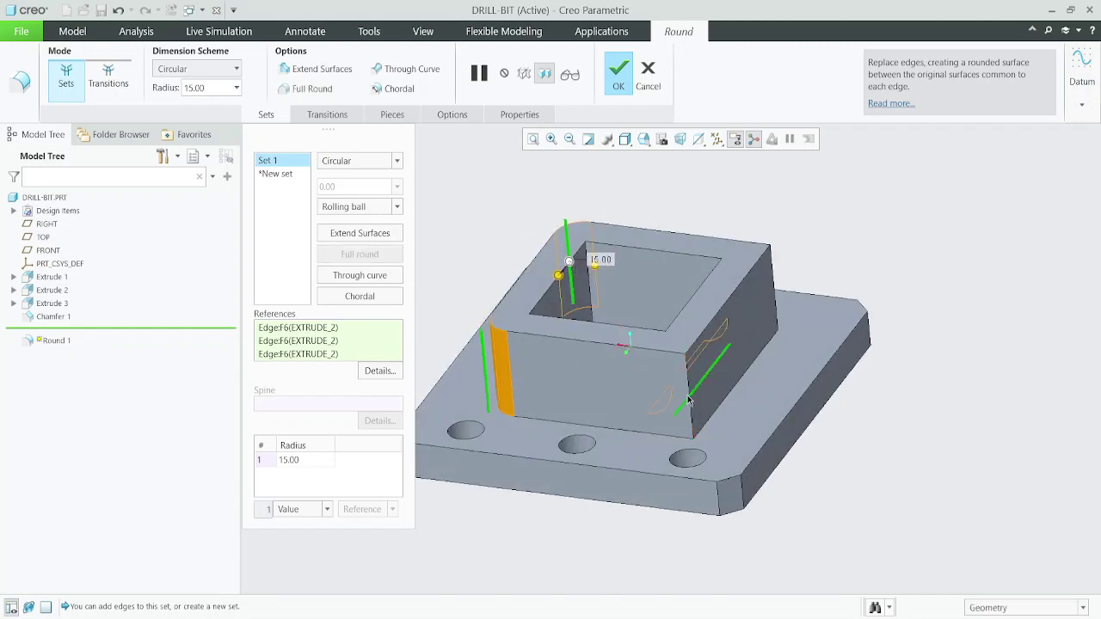
pyautogui.keyDown('ctrl'); pyautogui.click(689, 394); pyautogui.keyUp('ctrl')
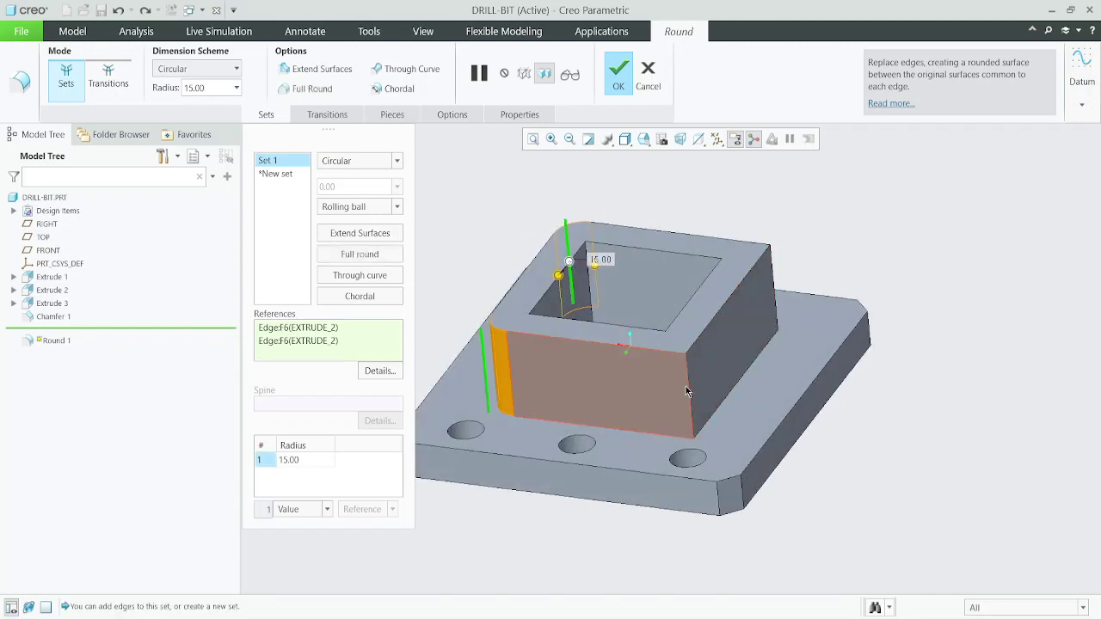
pyautogui.keyDown('ctrl'); pyautogui.click(690, 394); pyautogui.keyUp('ctrl')
pyautogui.moveTo(690, 393)
pyautogui.mouseDown(button='middle')
pyautogui.moveTo(671, 369)
pyautogui.moveTo(704, 381)
pyautogui.mouseUp(button='middle')
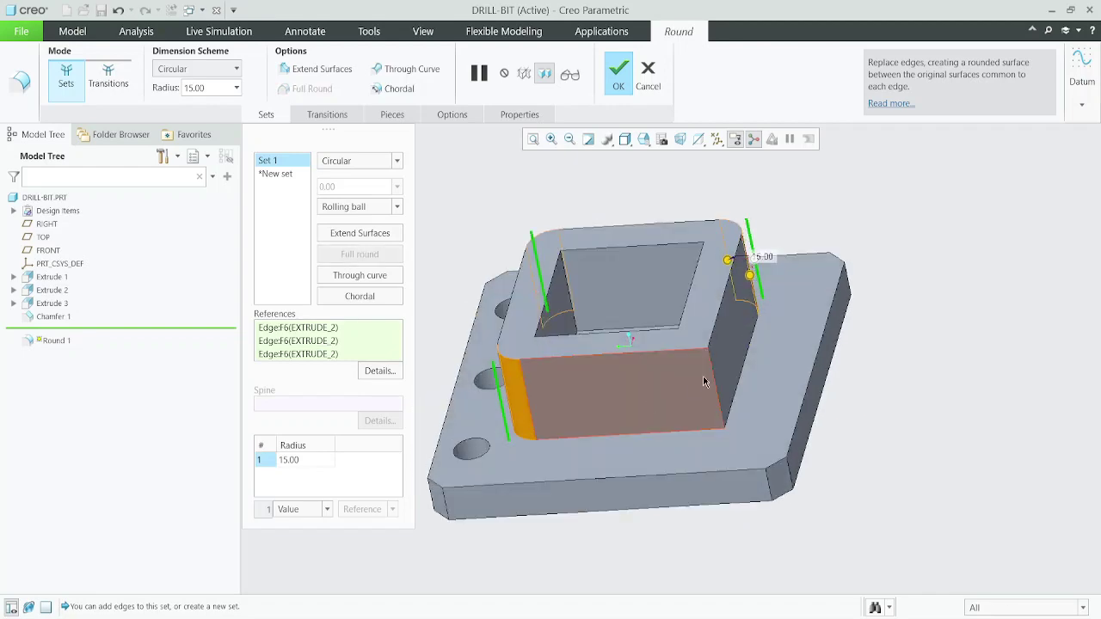
pyautogui.click(624, 86)
# Step: Examine the rounded corners of the raised block from several angles and up close
pyautogui.scroll(3, 608, 391)
pyautogui.moveTo(607, 391); pyautogui.dragTo(580, 373, button='middle')
pyautogui.click(614, 436)
pyautogui.scroll(-4, 628, 388)
pyautogui.scroll(3, 603, 375)
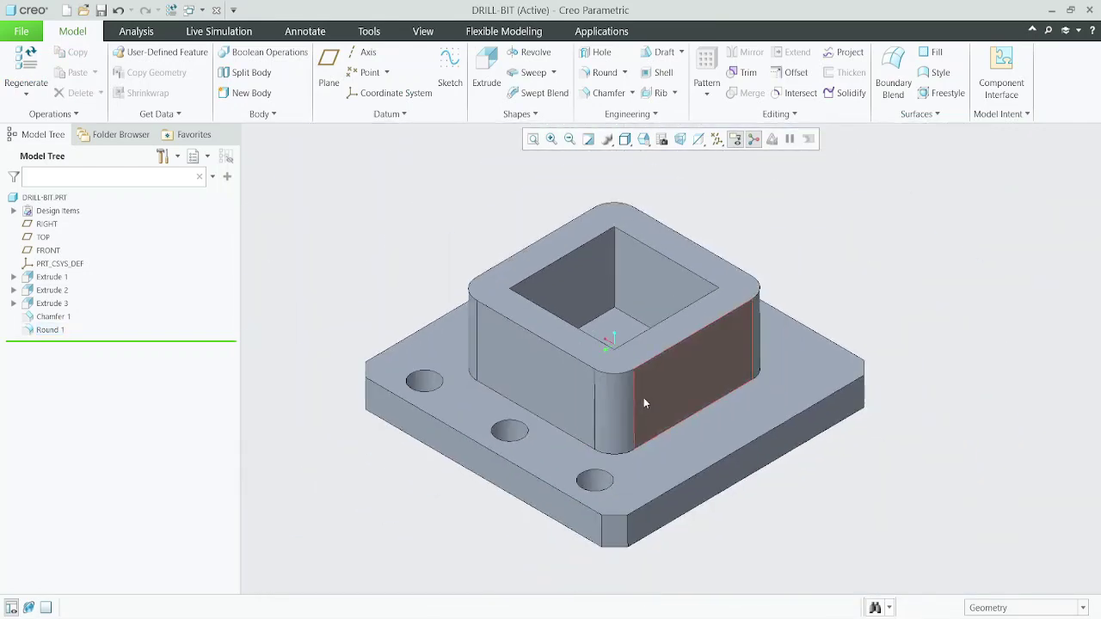
pyautogui.moveTo(645, 403); pyautogui.dragTo(550, 417, button='middle')
pyautogui.scroll(-2, 604, 425)
pyautogui.scroll(2, 551, 417)
pyautogui.scroll(-2, 583, 487)
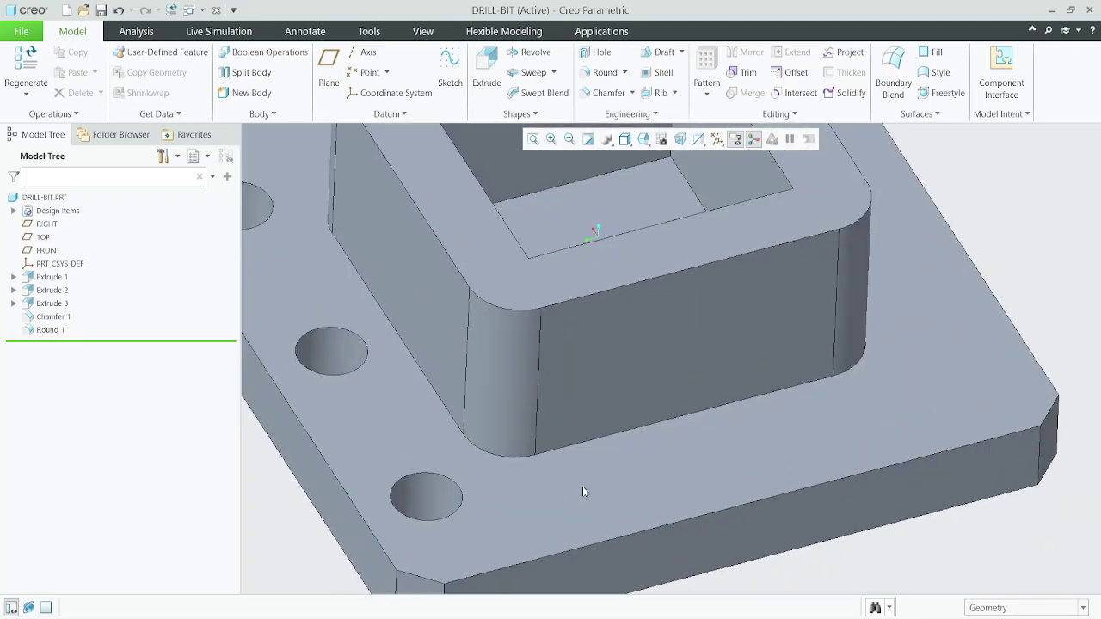
pyautogui.scroll(-3, 593, 474)
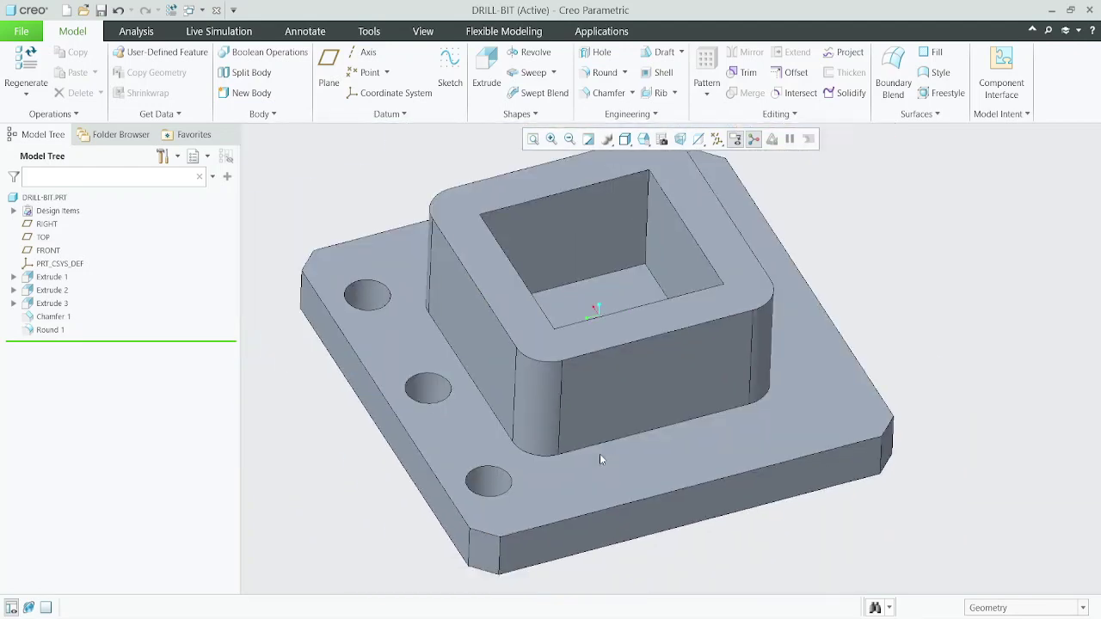
# Step: Create a D x D chamfer of 15 between the base plate's top surface and the rounded block's side surface, using surface references
pyautogui.click(600, 93)
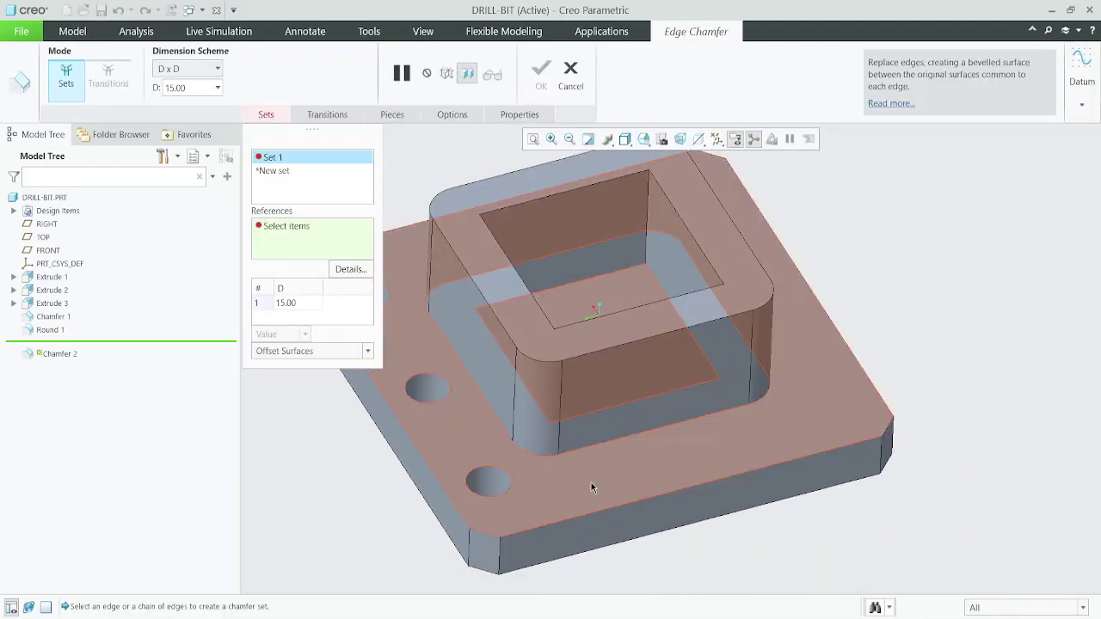
pyautogui.click(591, 488)
pyautogui.keyDown('ctrl'); pyautogui.click(602, 426); pyautogui.keyUp('ctrl')
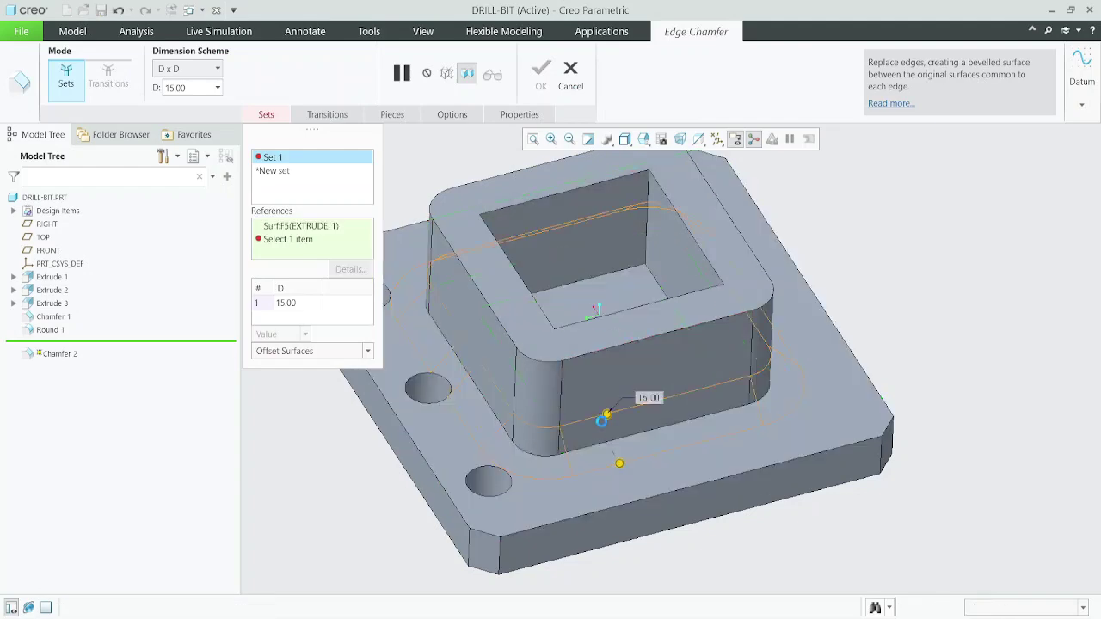
pyautogui.keyDown('ctrl'); pyautogui.click(602, 419); pyautogui.keyUp('ctrl')
pyautogui.moveTo(597, 312); pyautogui.dragTo(669, 457, button='middle')
pyautogui.scroll(1, 669, 458)
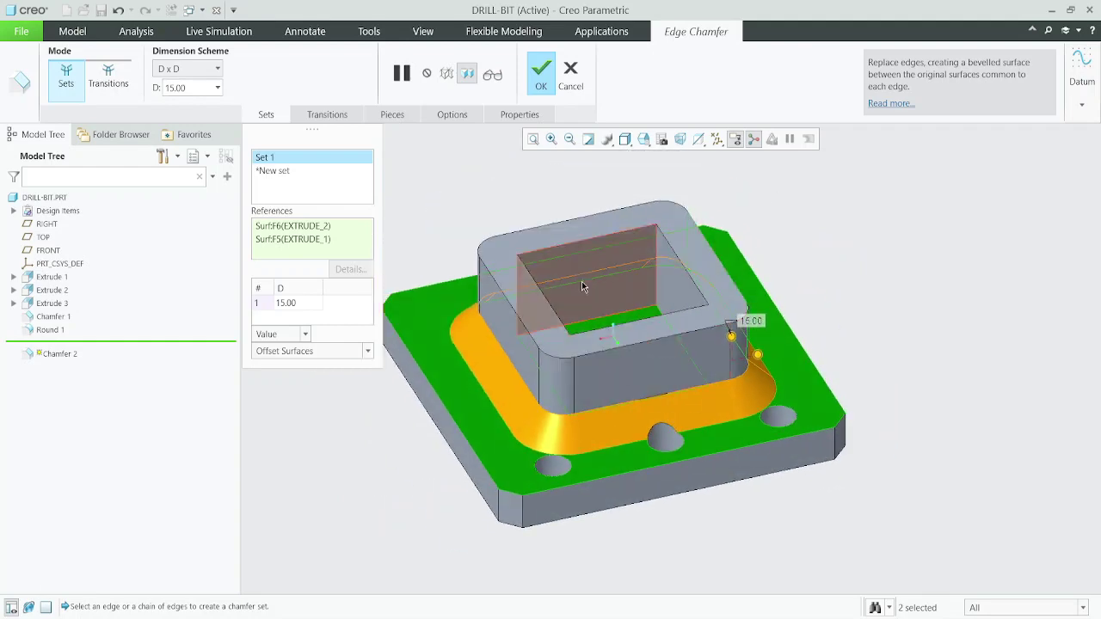
pyautogui.click(537, 76)
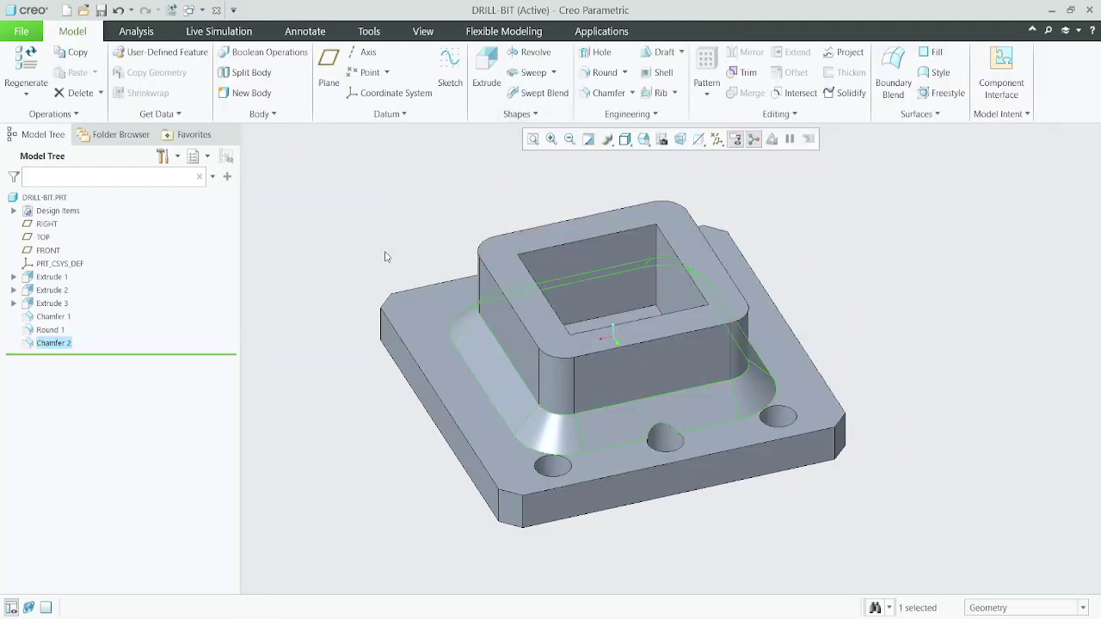
# Step: Try an O x O chamfer between the raised block's side surface and the pocket's top edge, check its dimension schemes, and cancel it
pyautogui.scroll(-5, 624, 352)
pyautogui.scroll(6, 621, 397)
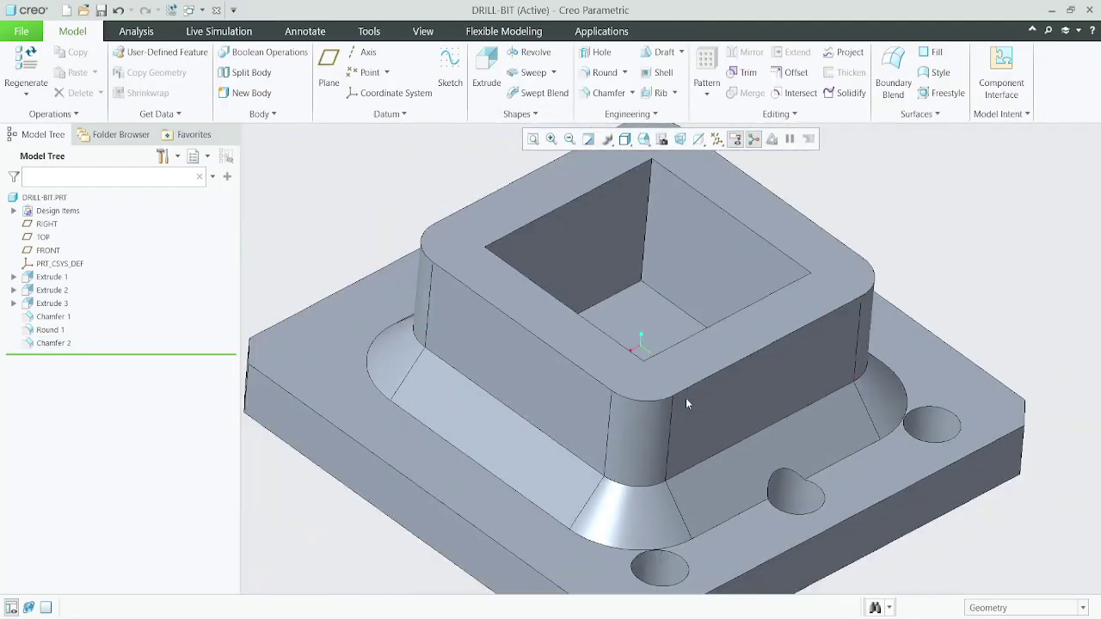
pyautogui.moveTo(686, 398); pyautogui.dragTo(671, 432, button='middle')
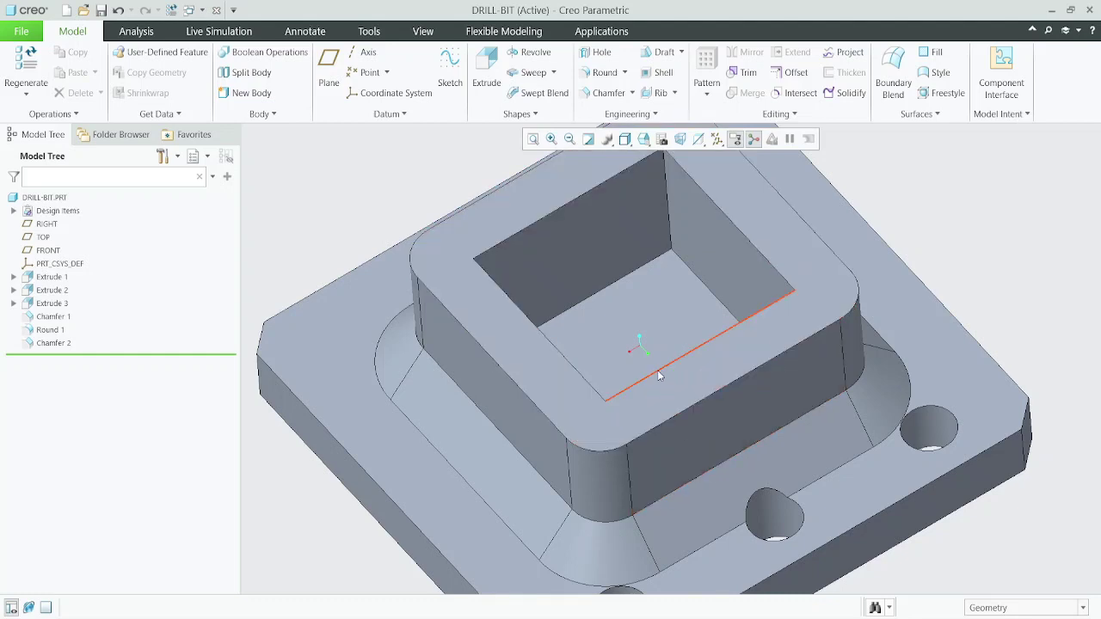
pyautogui.click(607, 95)
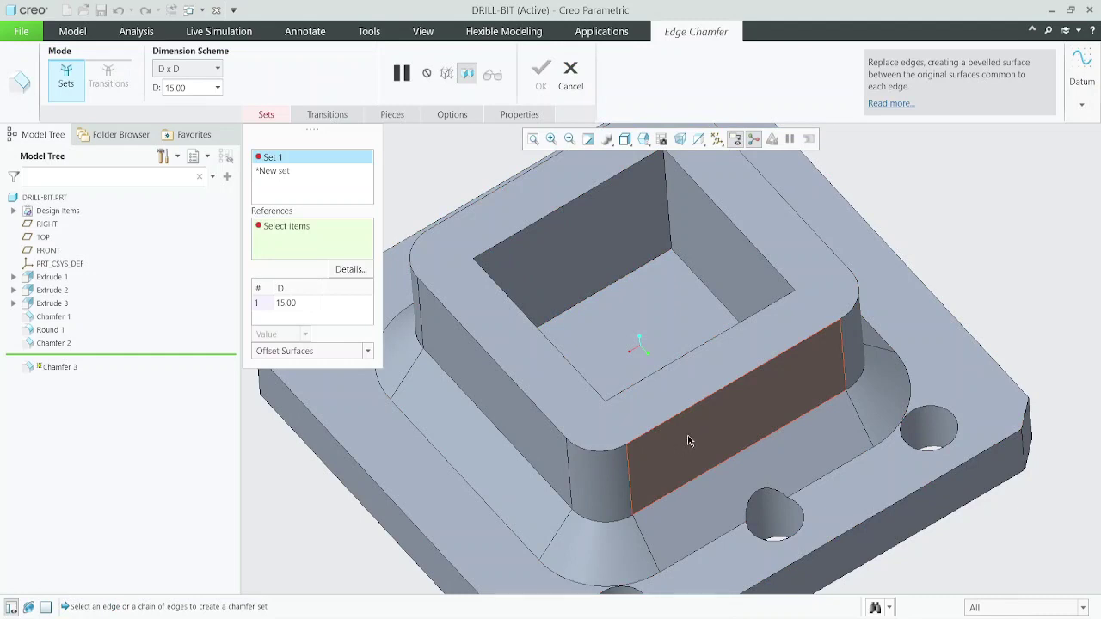
pyautogui.click(688, 441)
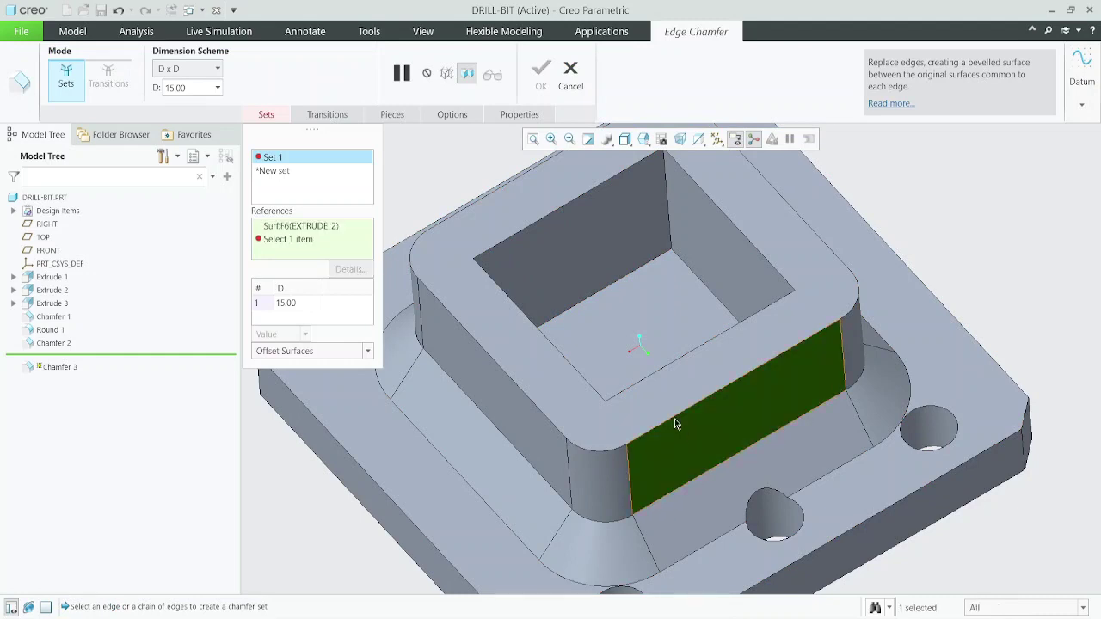
pyautogui.click(659, 375)
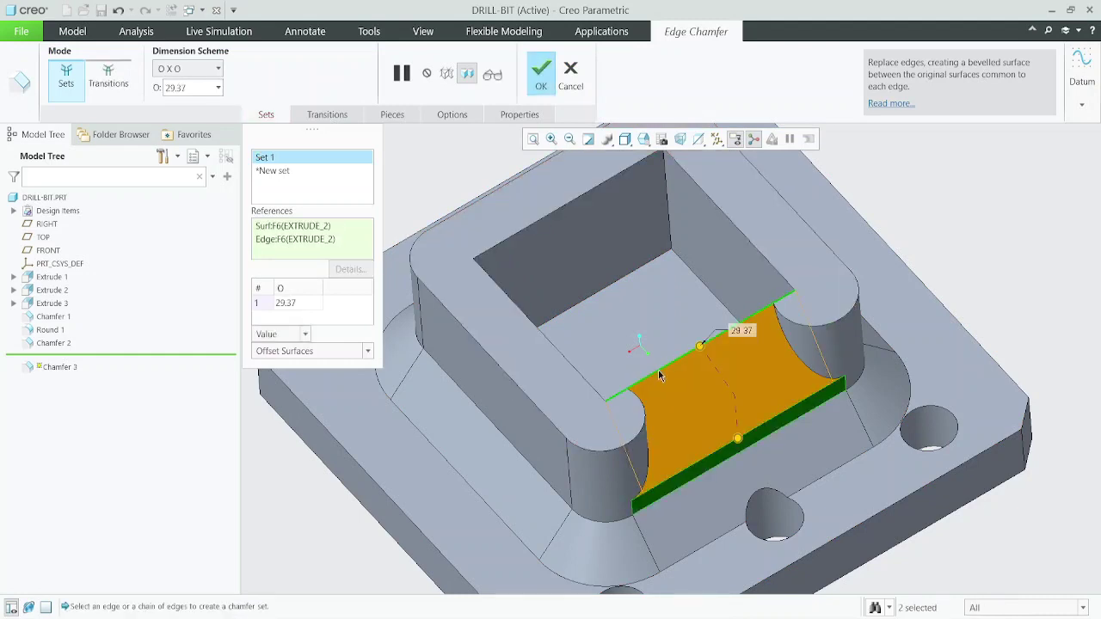
pyautogui.scroll(2, 659, 375)
pyautogui.moveTo(659, 376); pyautogui.dragTo(592, 357, button='middle')
pyautogui.scroll(-2, 578, 362)
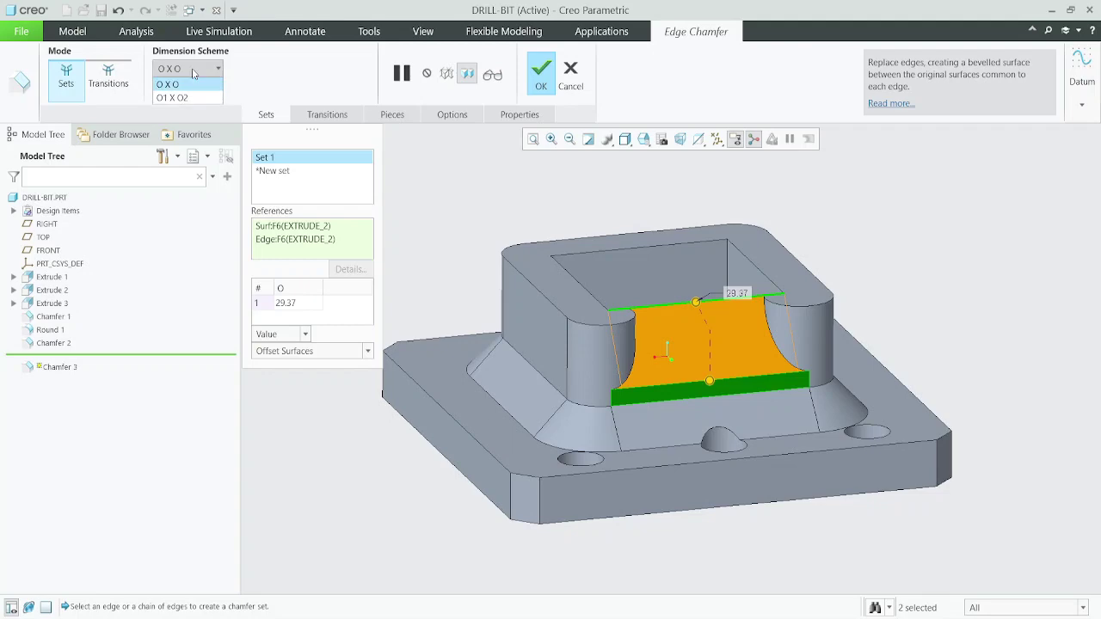
pyautogui.click(571, 84)
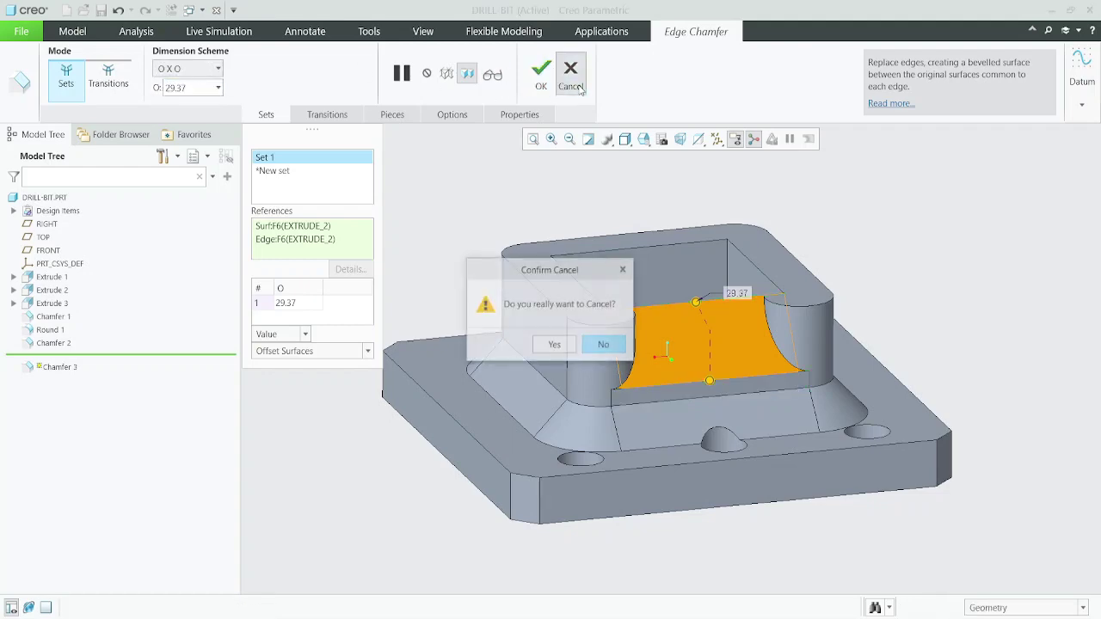
pyautogui.click(605, 347)
# Step: Examine the chamfer around the raised block's base and the pocket from several angles
pyautogui.scroll(2, 612, 310)
pyautogui.moveTo(612, 305); pyautogui.dragTo(568, 349, button='middle')
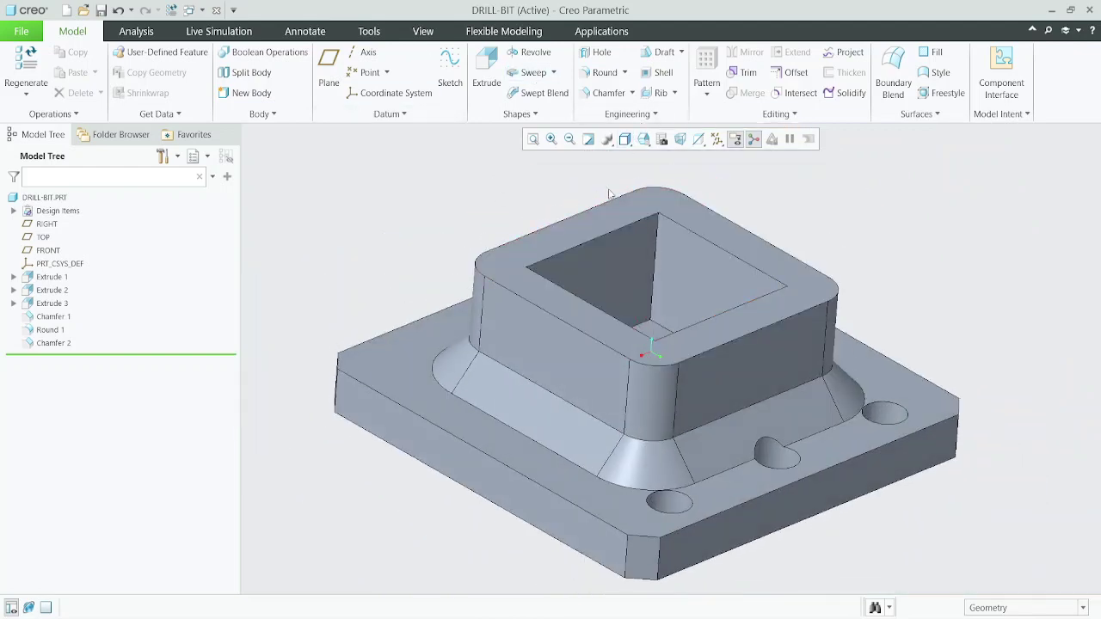
pyautogui.scroll(-1, 609, 288)
pyautogui.moveTo(669, 385); pyautogui.dragTo(581, 353, button='middle')
pyautogui.scroll(2, 598, 328)
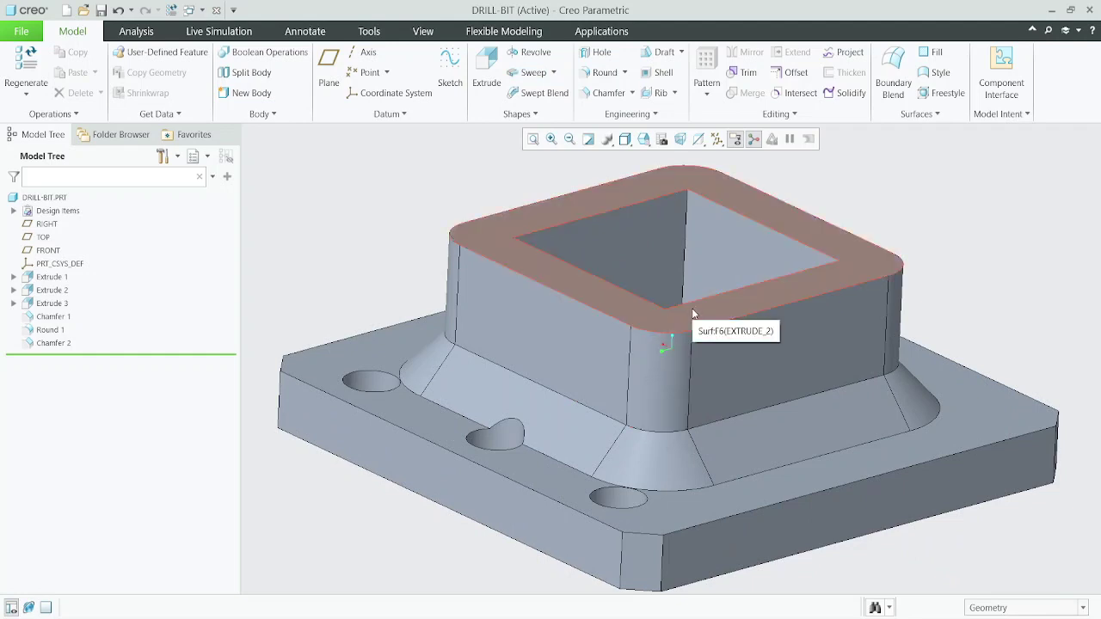
pyautogui.moveTo(723, 365); pyautogui.dragTo(622, 355, button='middle')
pyautogui.scroll(-3, 636, 347)
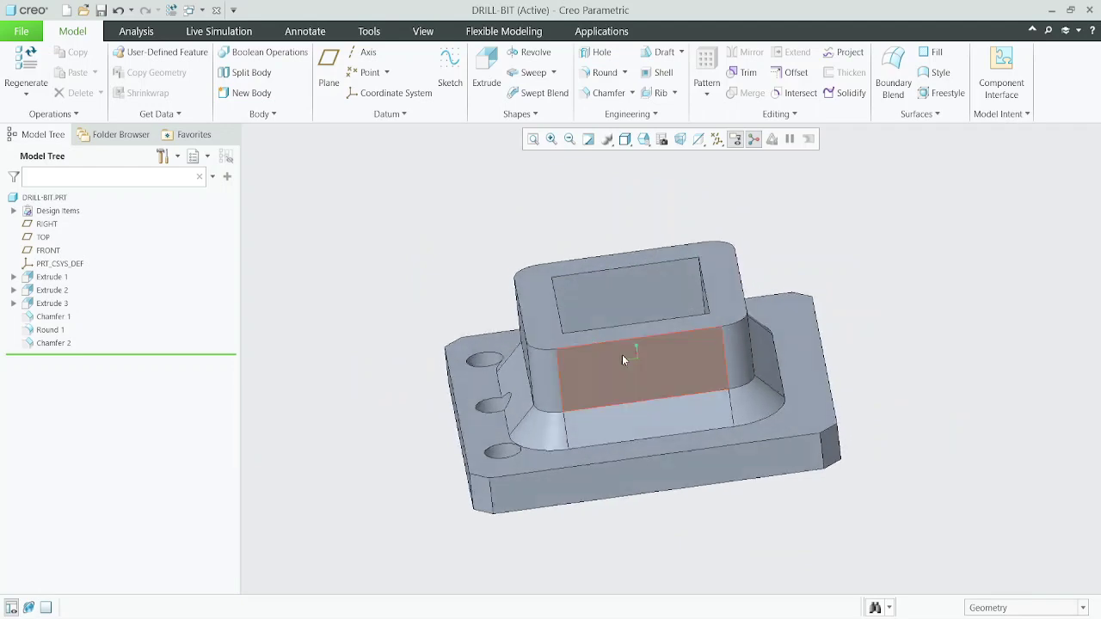
pyautogui.scroll(2, 639, 322)
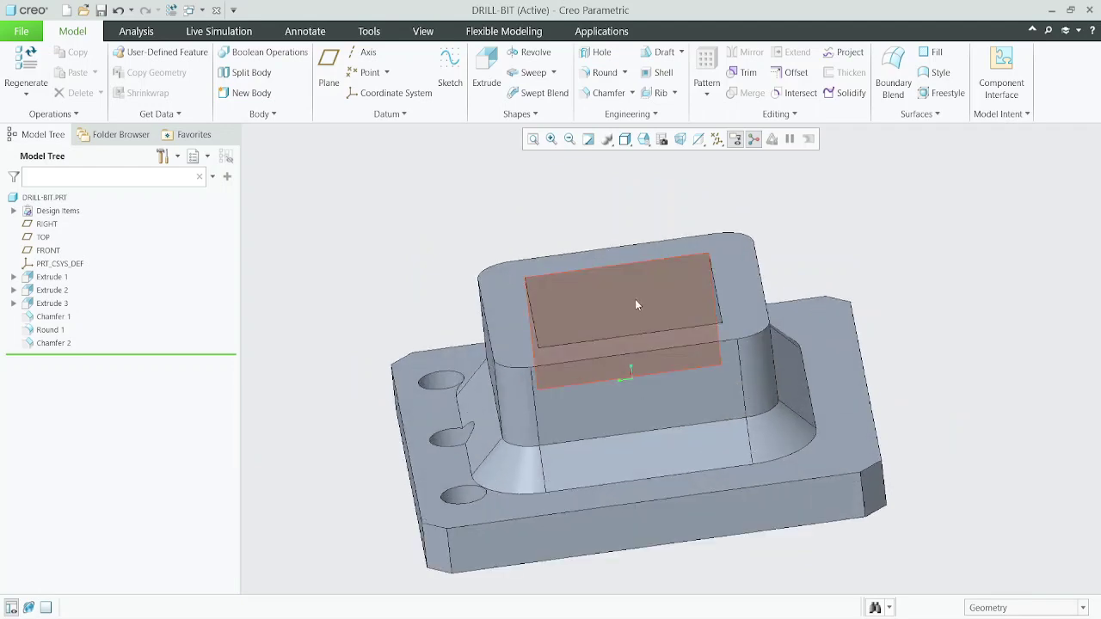
pyautogui.moveTo(637, 302); pyautogui.dragTo(669, 313, button='middle')
pyautogui.scroll(-2, 669, 313)
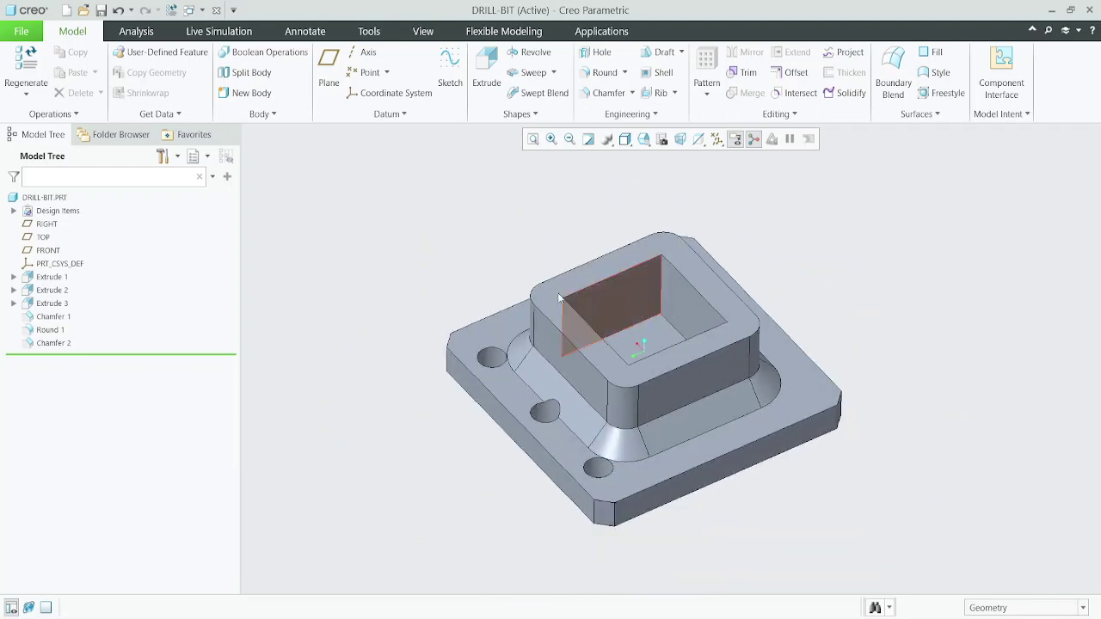
pyautogui.click(602, 93)
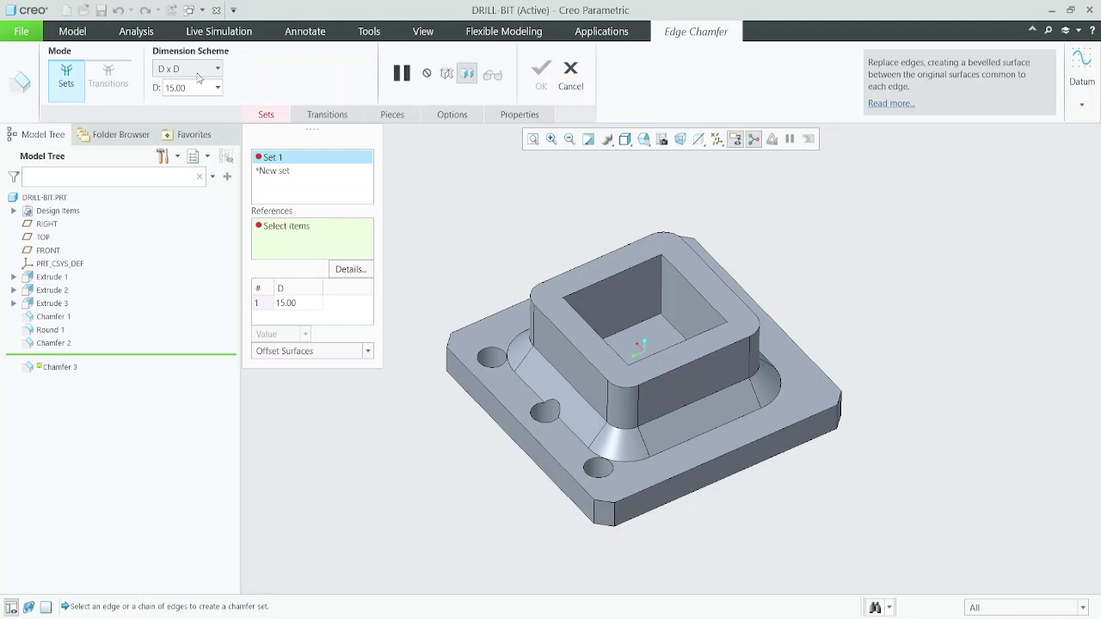
pyautogui.scroll(-3, 585, 467)
pyautogui.moveTo(590, 447); pyautogui.dragTo(583, 428, button='middle')
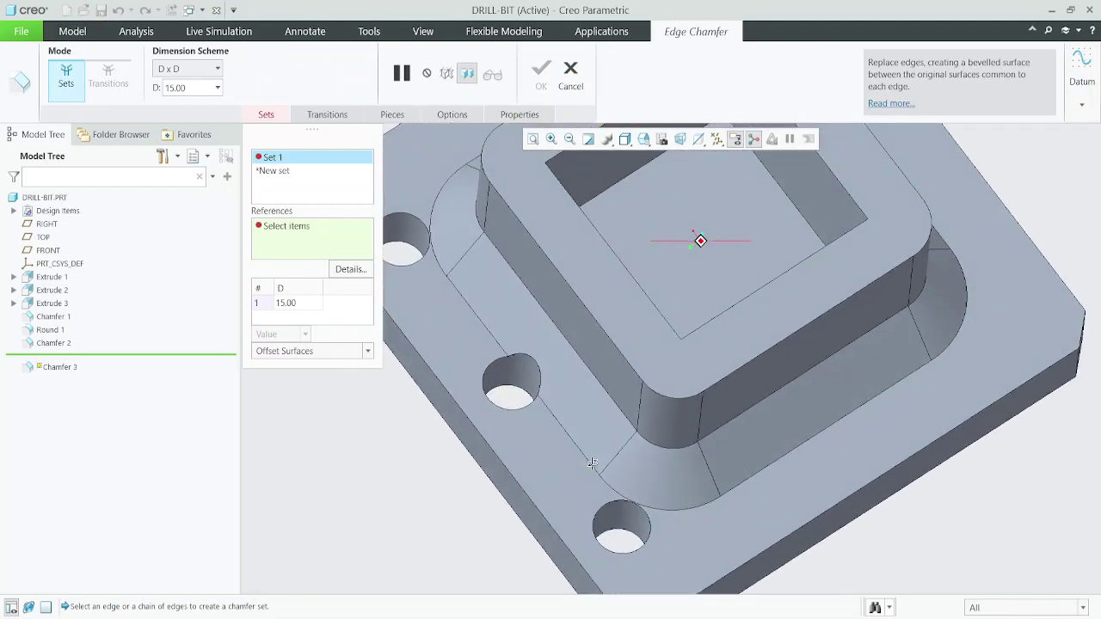
pyautogui.scroll(2, 583, 426)
pyautogui.scroll(-1, 607, 549)
pyautogui.scroll(1, 577, 482)
pyautogui.moveTo(578, 482); pyautogui.dragTo(577, 490, button='middle')
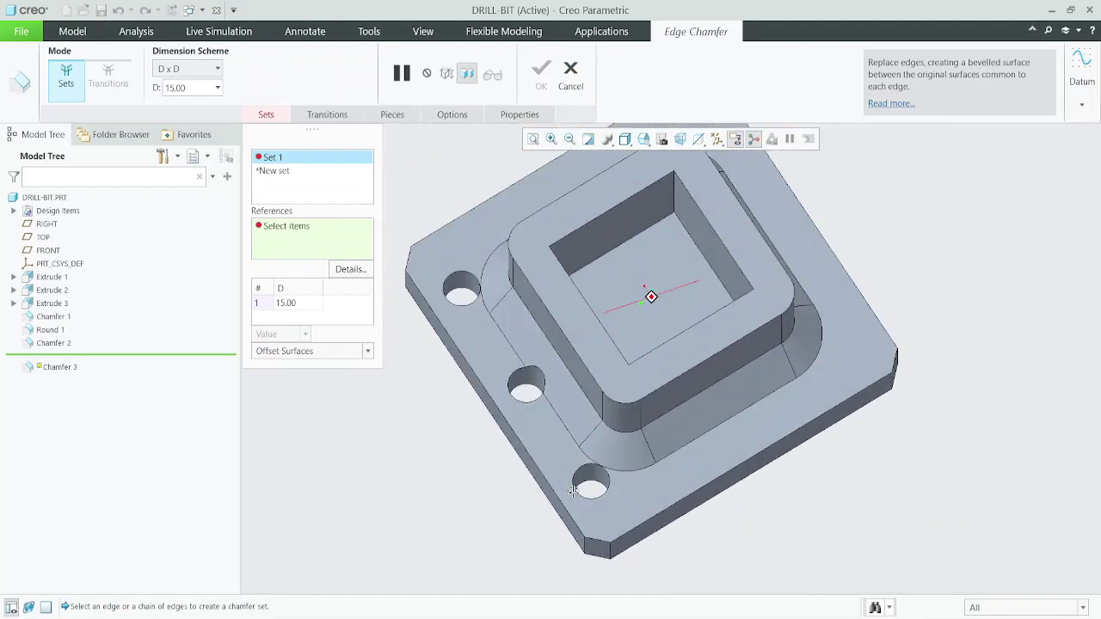
pyautogui.scroll(-2, 576, 490)
pyautogui.scroll(1, 577, 489)
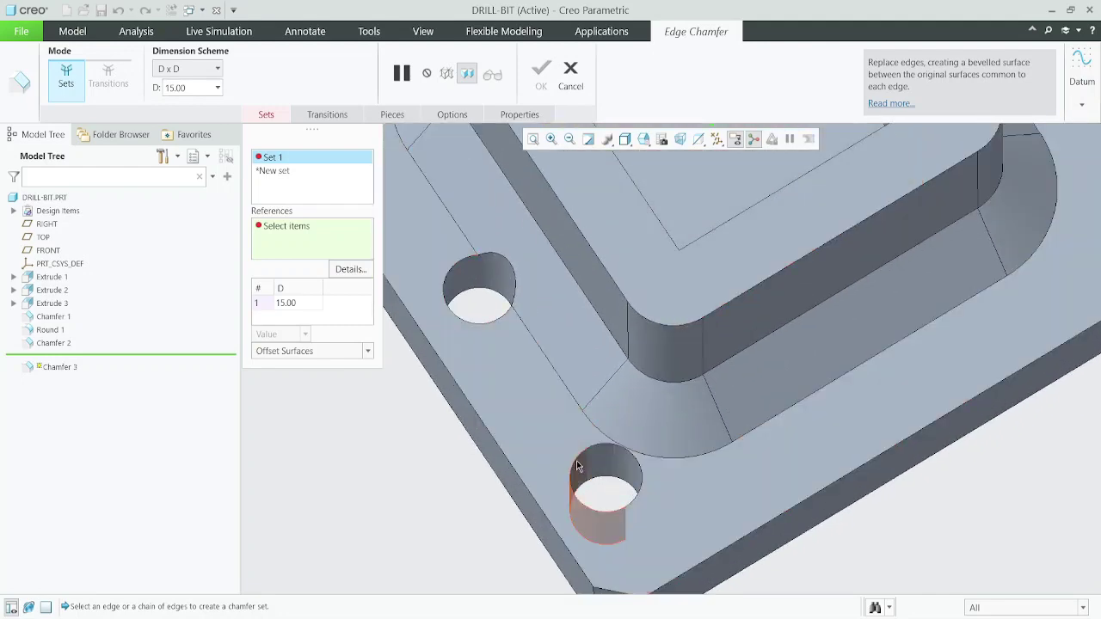
pyautogui.scroll(-3, 575, 462)
pyautogui.moveTo(576, 433); pyautogui.dragTo(563, 427, button='middle')
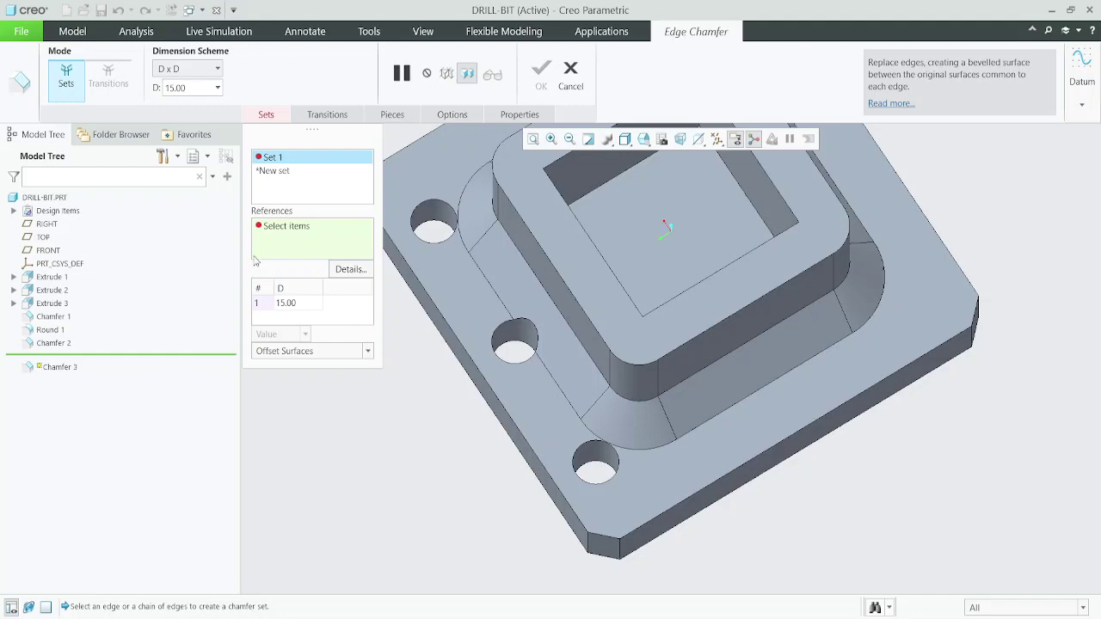
pyautogui.moveTo(550, 284)
pyautogui.mouseDown(button='middle')
pyautogui.moveTo(570, 277)
pyautogui.moveTo(567, 288)
pyautogui.mouseUp(button='middle')
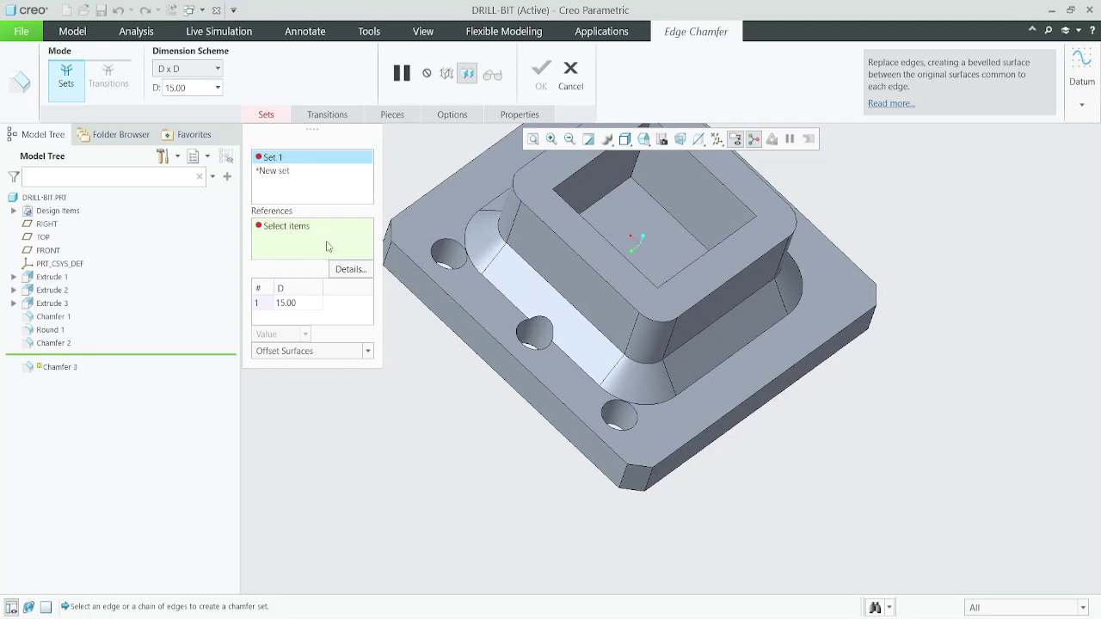
pyautogui.click(570, 77)
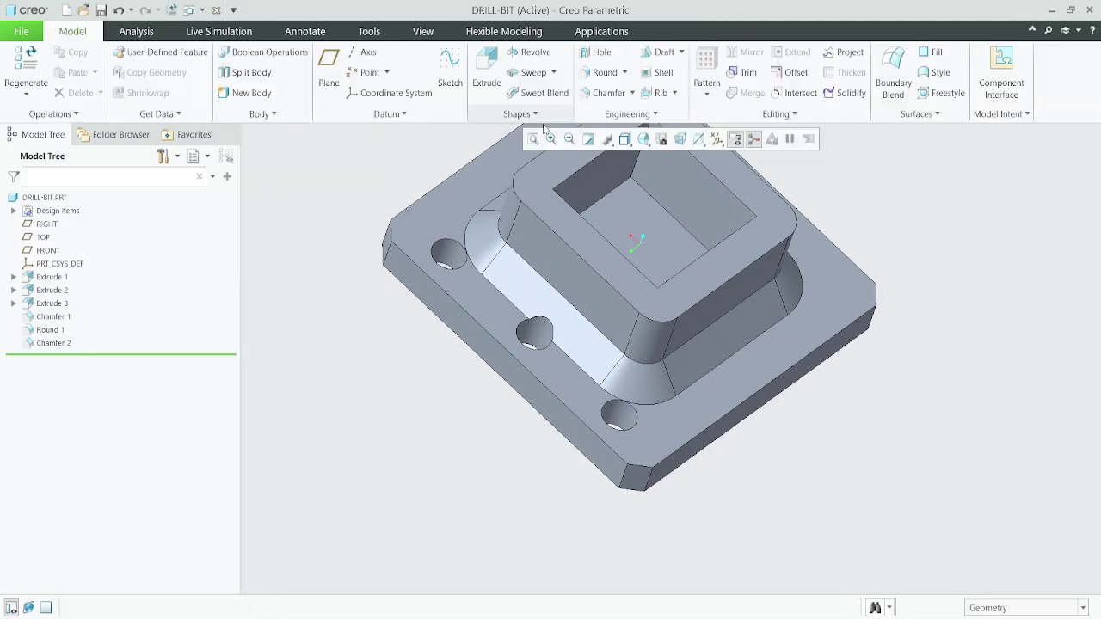
# Step: Delete the Chamfer 1, Round 1 and Chamfer 2 features from the part
pyautogui.click(39, 343)
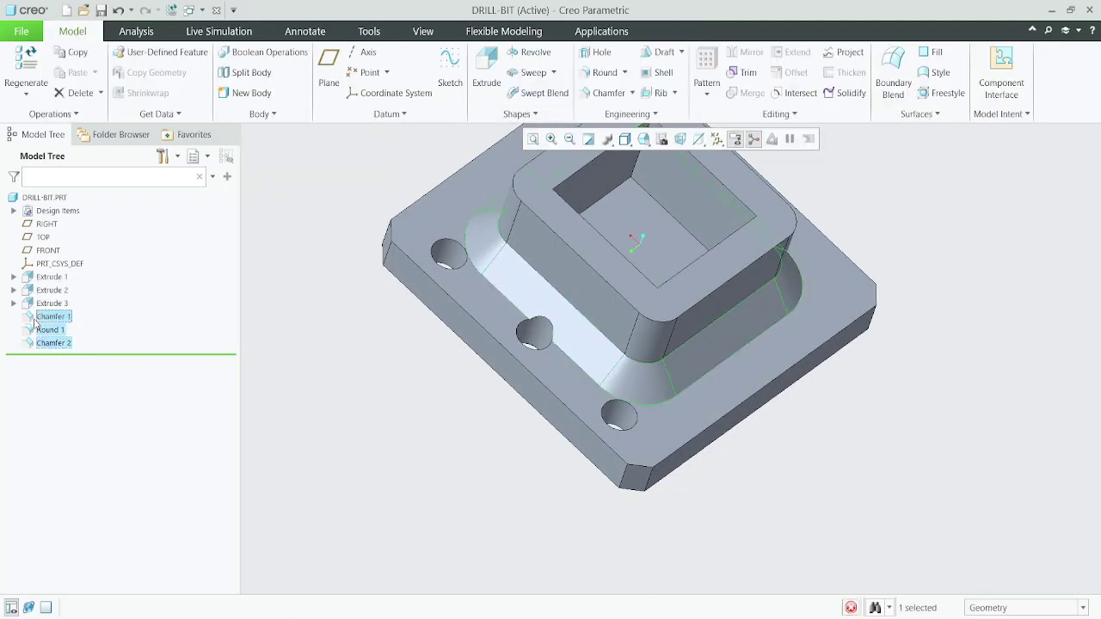
pyautogui.rightClick(44, 321)
pyautogui.click(77, 371)
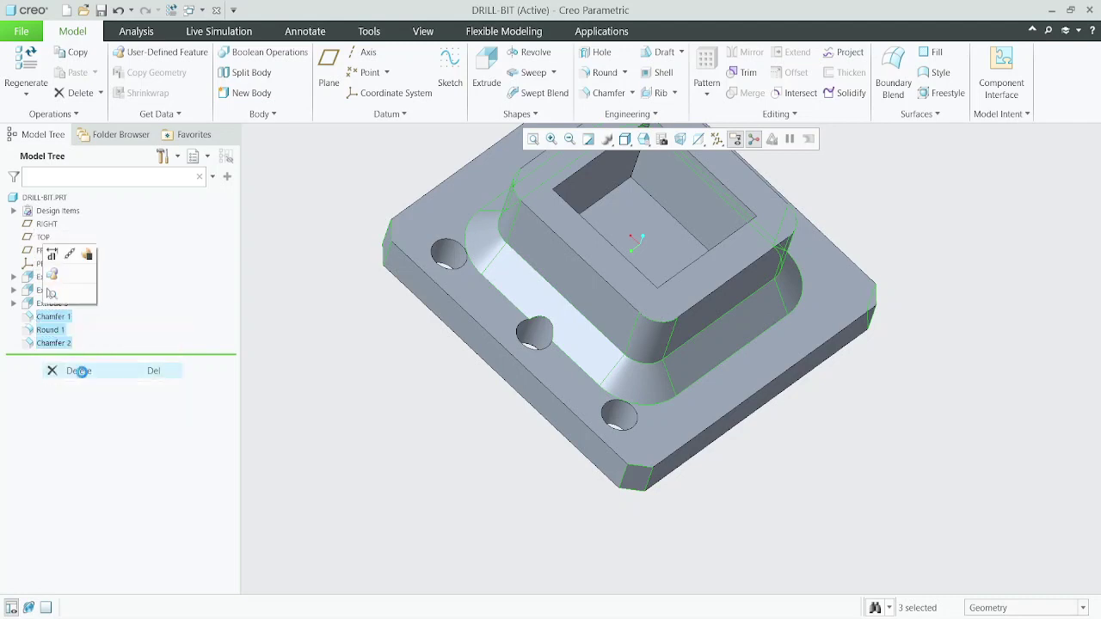
pyautogui.click(515, 336)
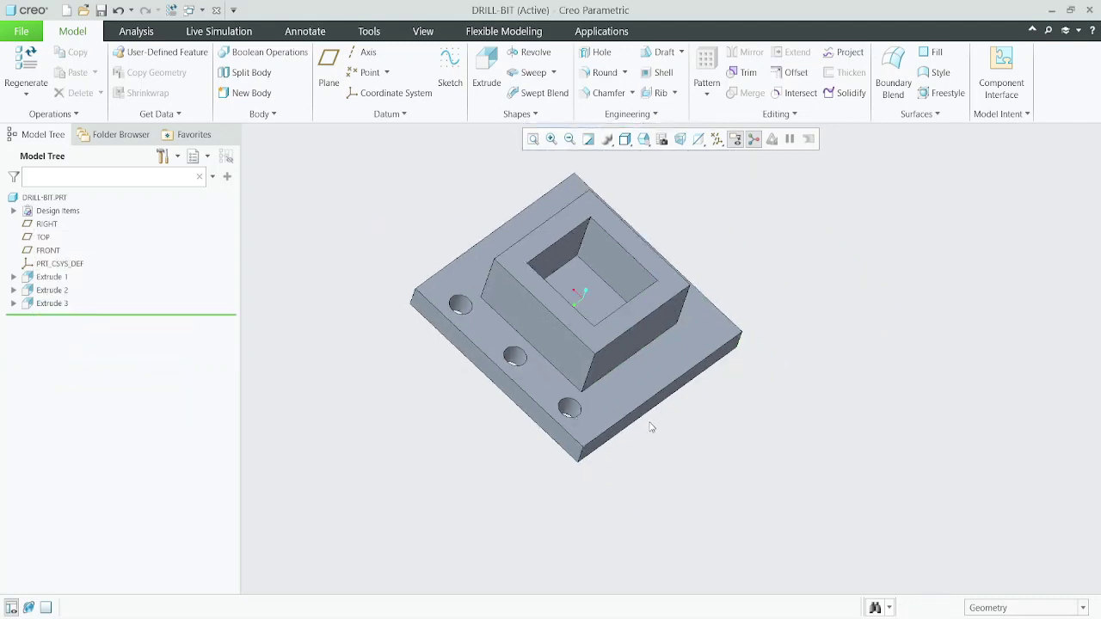
# Step: Start a D x D edge chamfer of 5 on the top edge of the hole nearest the base plate's front corner
pyautogui.click(607, 93)
pyautogui.click(198, 70)
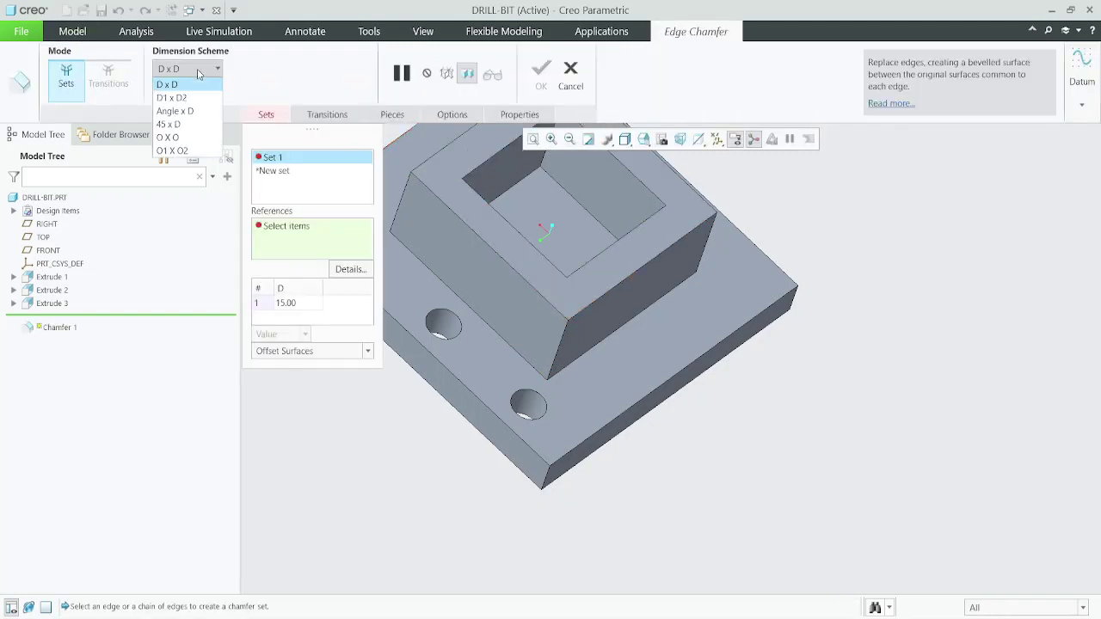
pyautogui.click(437, 451)
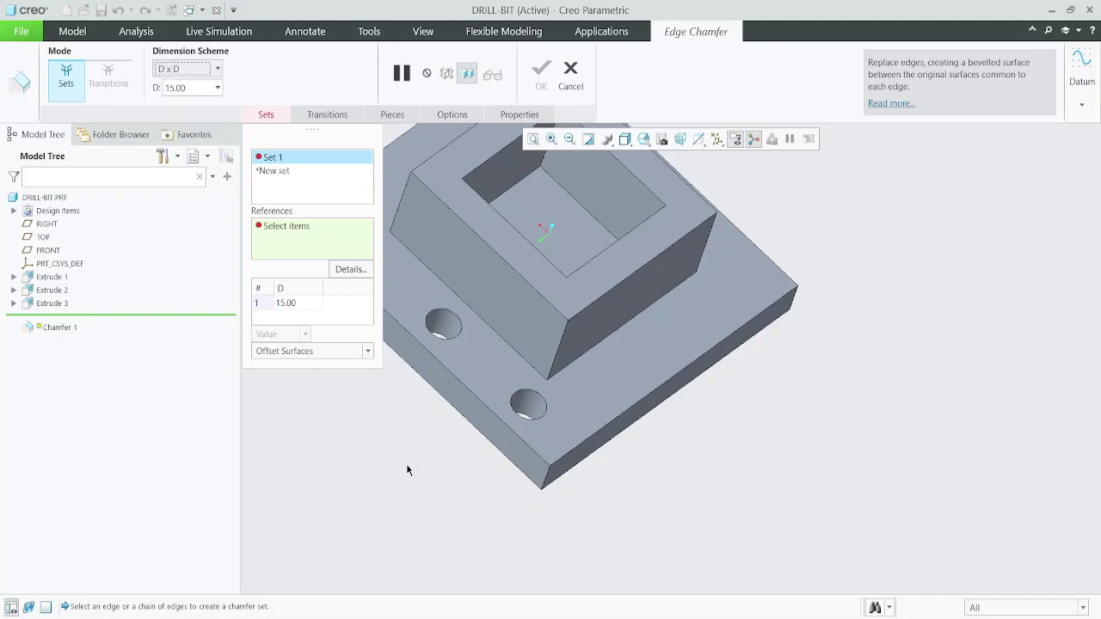
pyautogui.scroll(2, 597, 436)
pyautogui.scroll(-2, 544, 419)
pyautogui.moveTo(545, 418); pyautogui.dragTo(524, 427, button='middle')
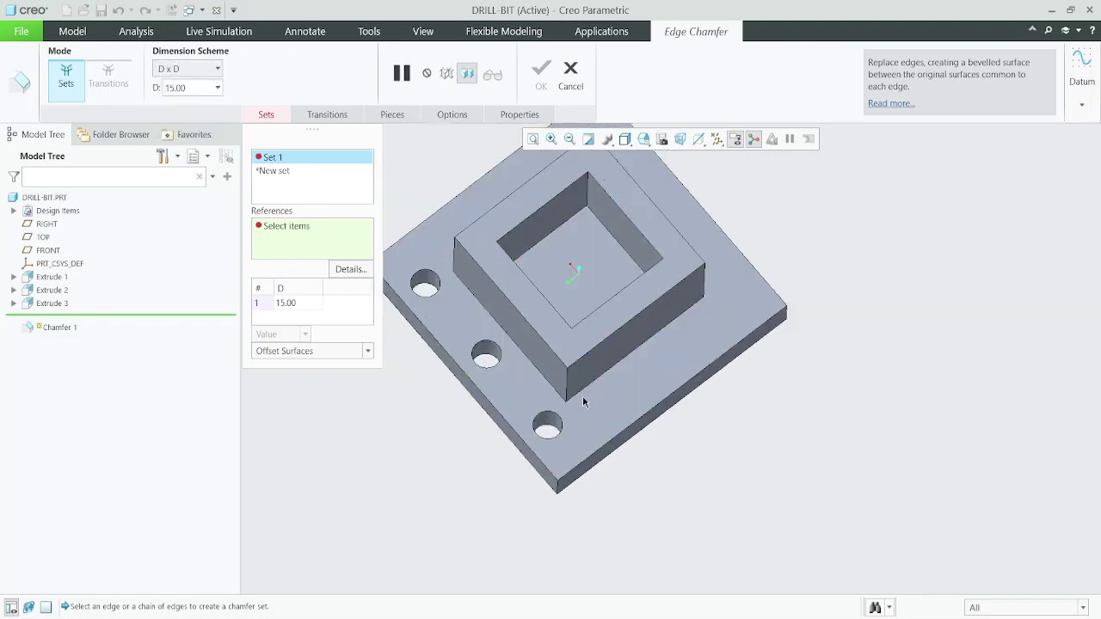
pyautogui.scroll(-3, 524, 439)
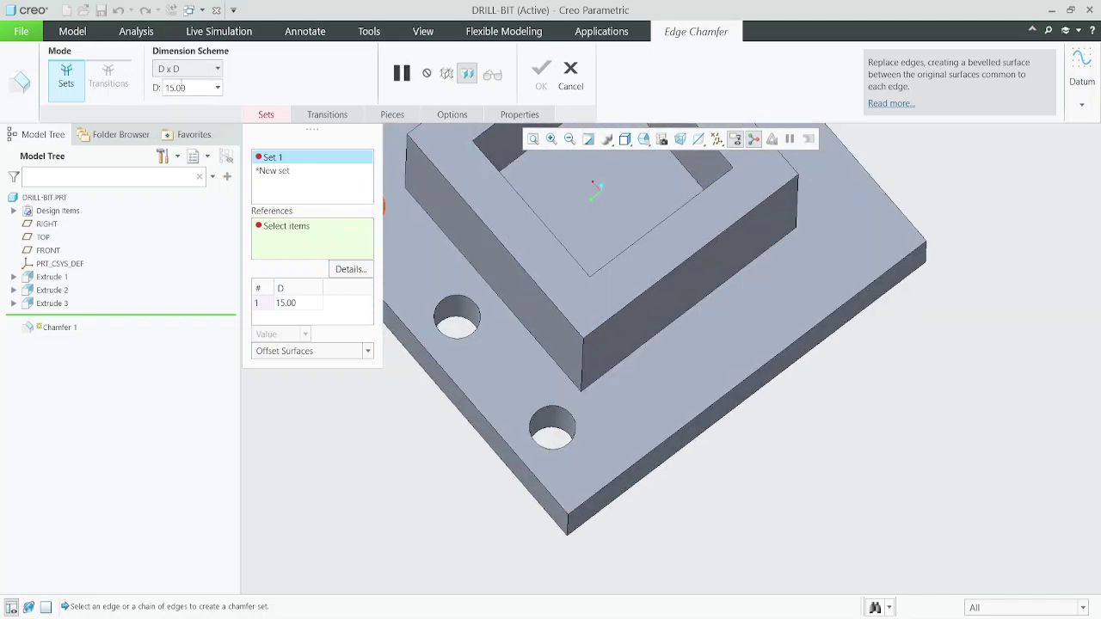
pyautogui.click(537, 419)
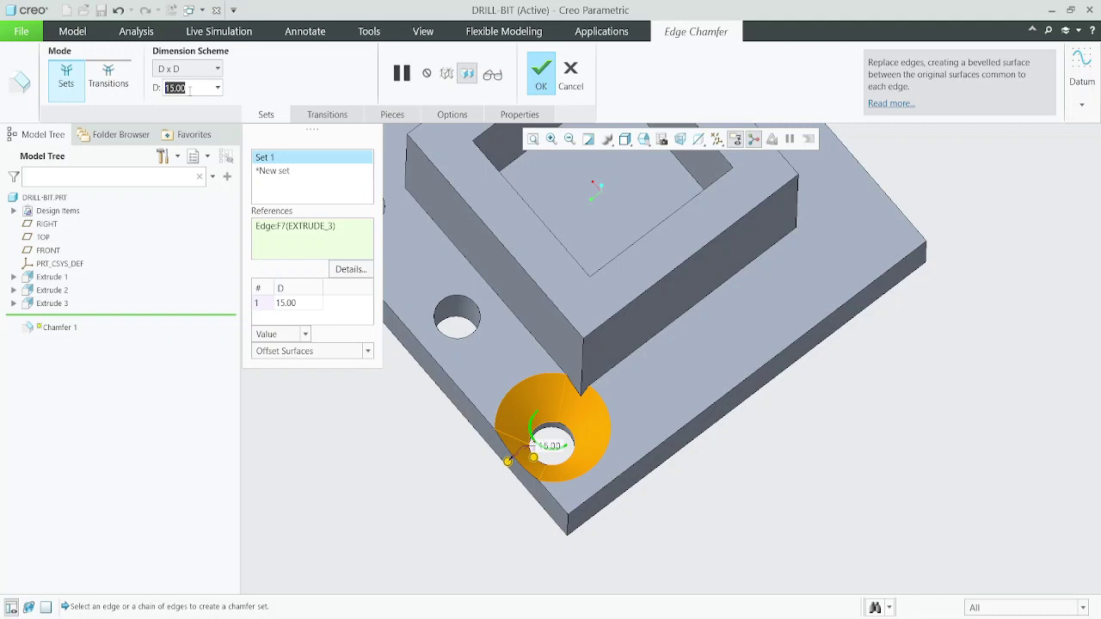
pyautogui.write('5')
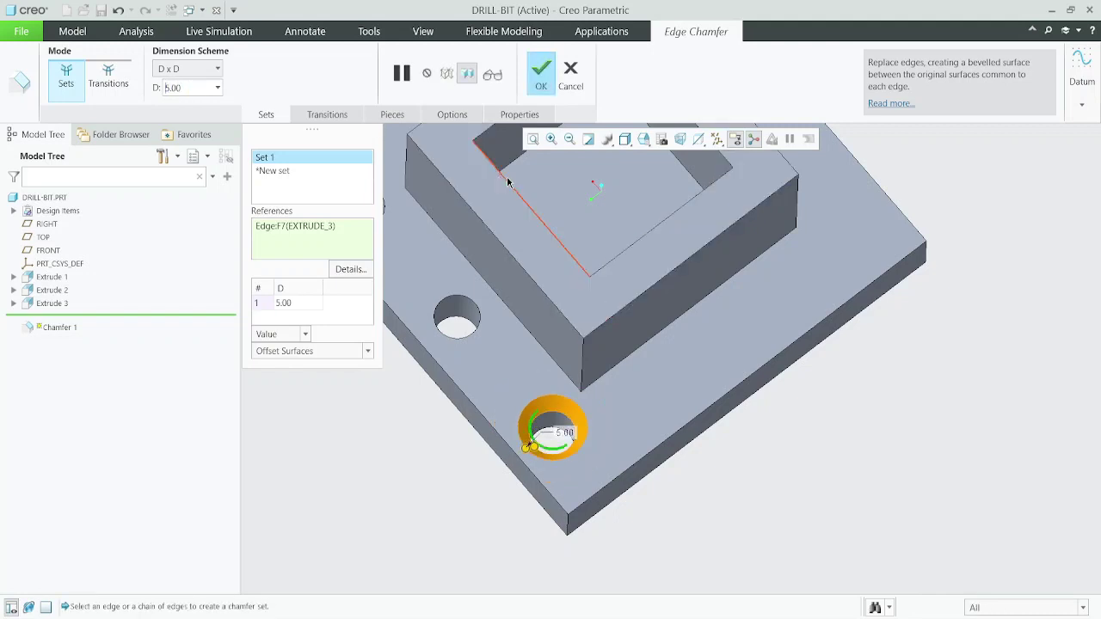
# Step: Add the intent edges of all three holes to the same chamfer set and complete the chamfer
pyautogui.scroll(3, 841, 394)
pyautogui.scroll(-3, 666, 380)
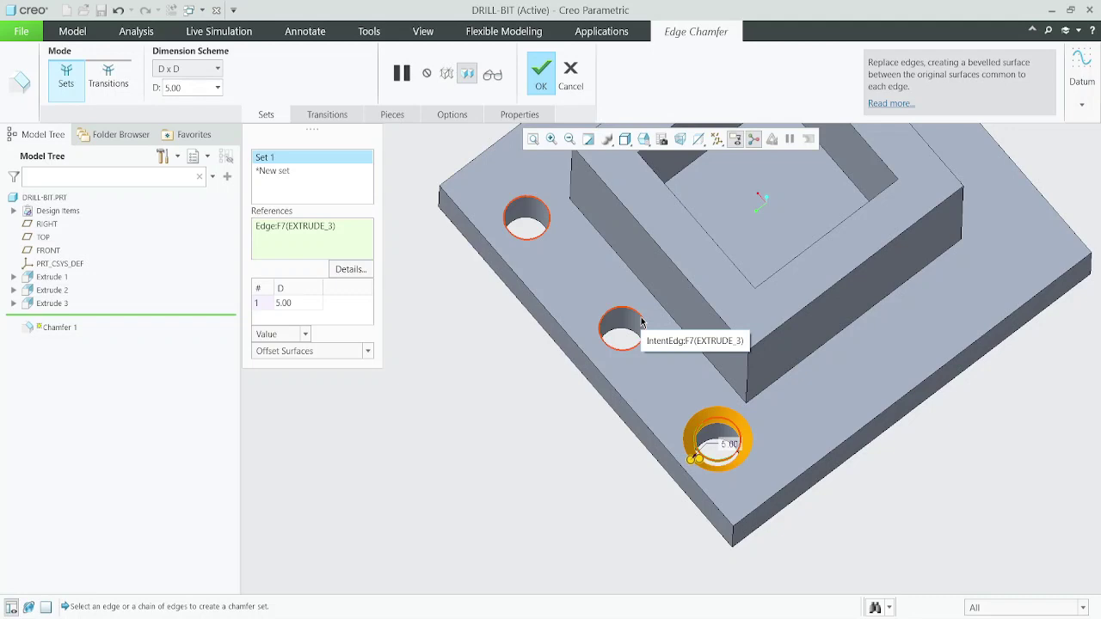
pyautogui.rightClick(641, 321)
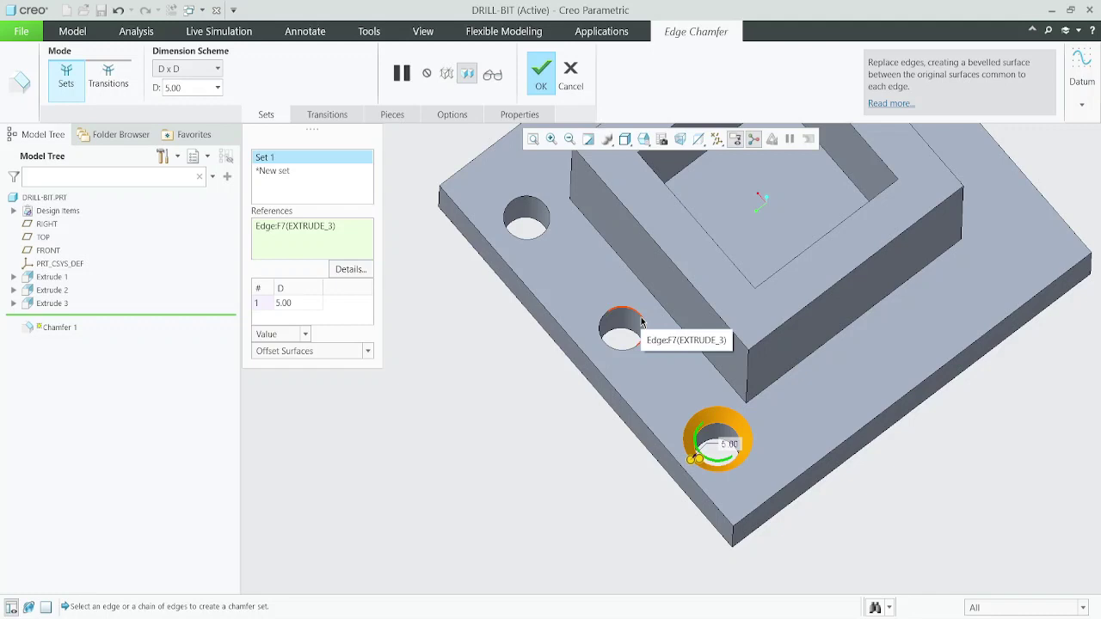
pyautogui.rightClick(641, 321)
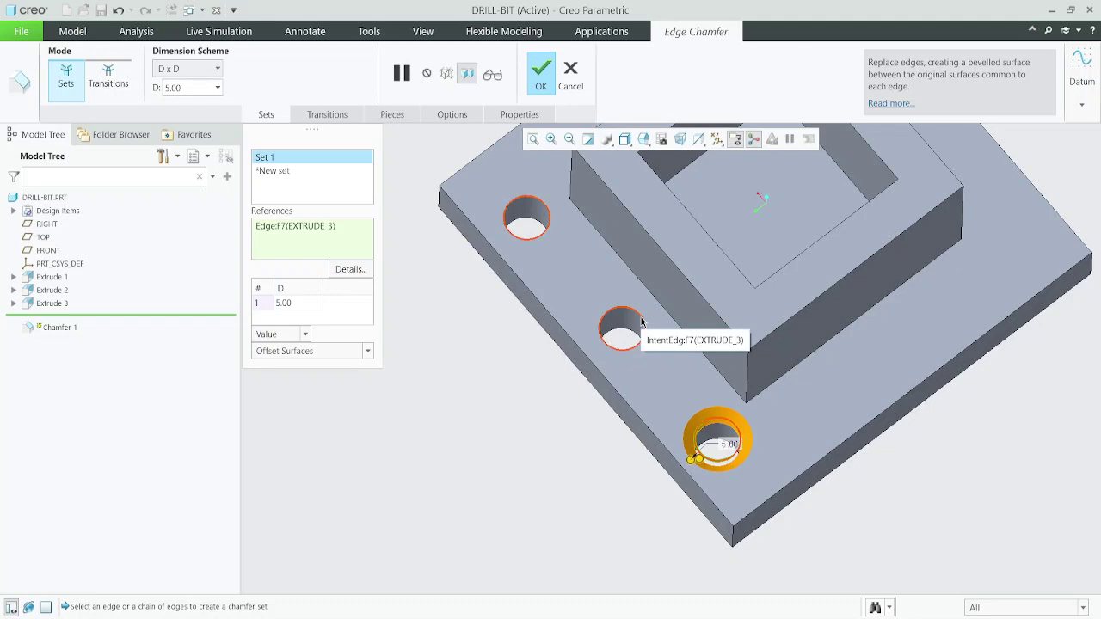
pyautogui.click(641, 321)
pyautogui.scroll(1, 652, 437)
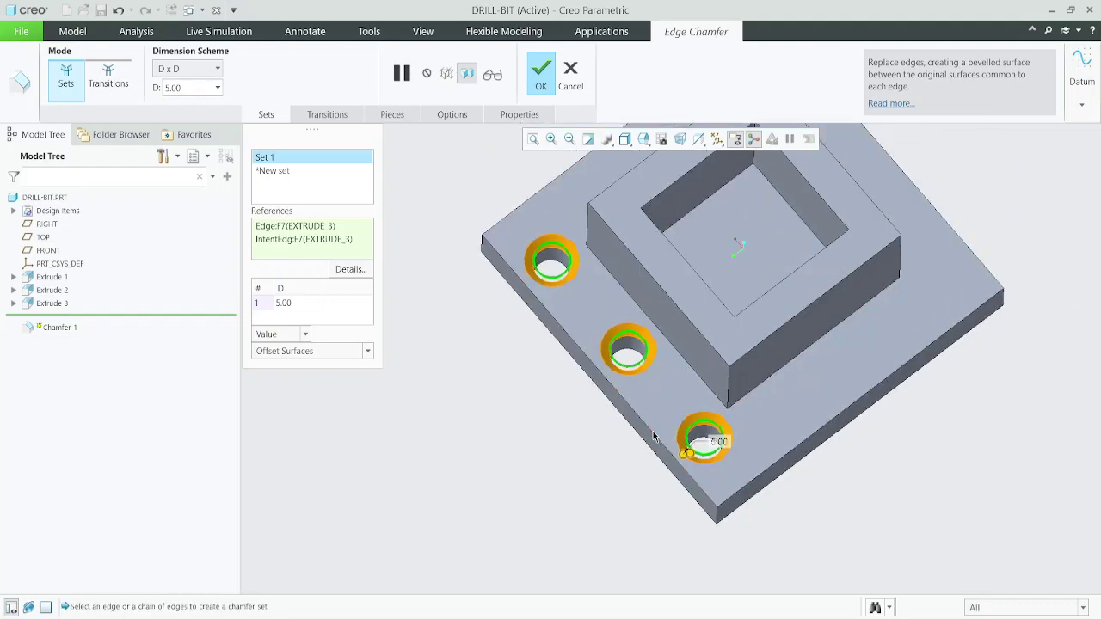
pyautogui.moveTo(654, 438); pyautogui.dragTo(656, 357, button='middle')
pyautogui.scroll(-5, 625, 301)
pyautogui.moveTo(626, 303)
pyautogui.mouseDown(button='middle')
pyautogui.moveTo(625, 343)
pyautogui.moveTo(658, 333)
pyautogui.moveTo(661, 420)
pyautogui.moveTo(701, 416)
pyautogui.moveTo(693, 404)
pyautogui.mouseUp(button='middle')
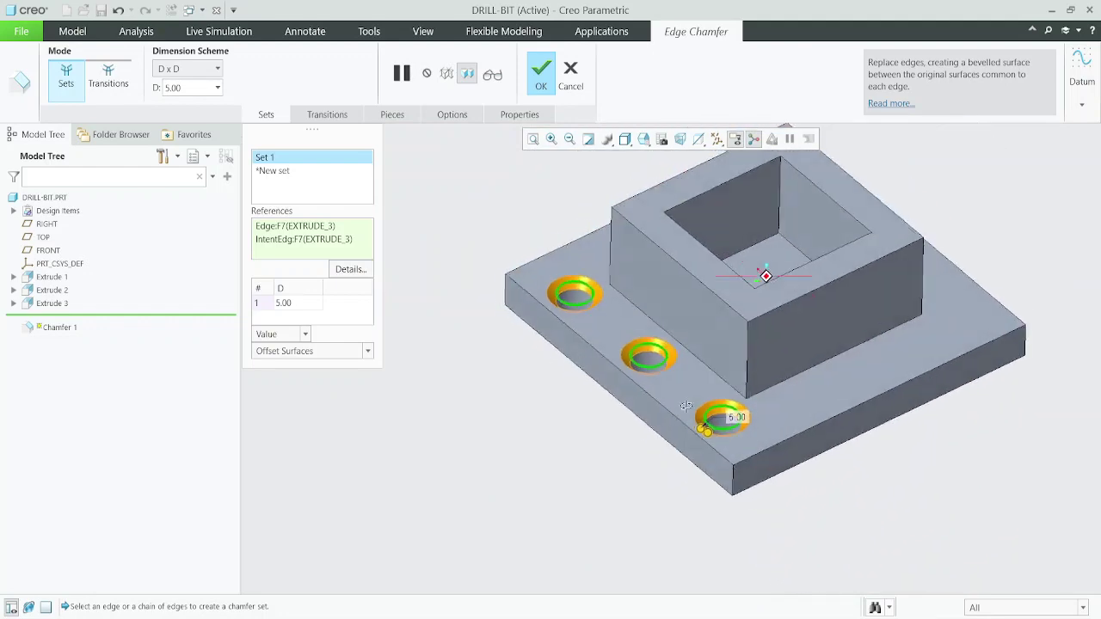
pyautogui.click(542, 86)
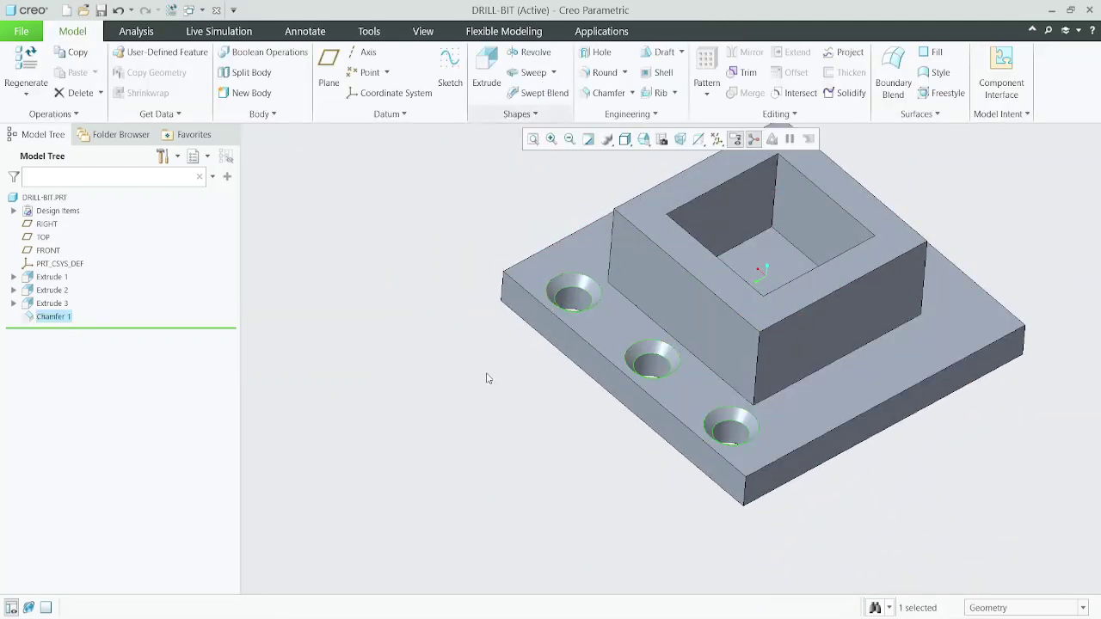
# Step: Try an O x O chamfer referencing the raised block's side surface and the nearest top edge of the pocket
pyautogui.scroll(-3, 516, 405)
pyautogui.scroll(3, 568, 418)
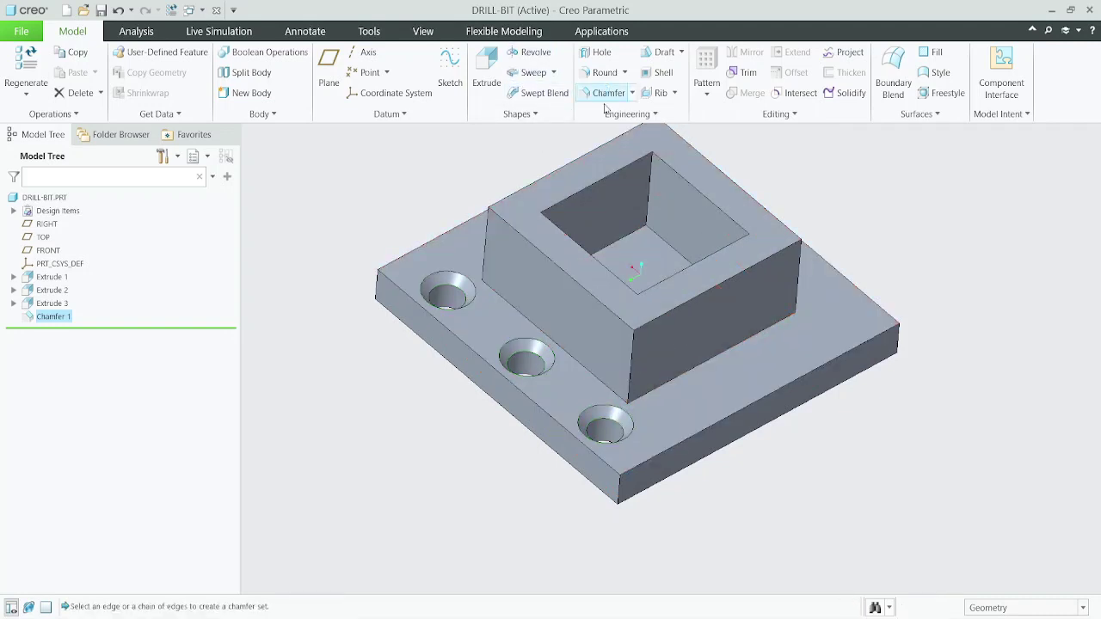
pyautogui.click(609, 93)
pyautogui.click(667, 354)
pyautogui.scroll(4, 666, 279)
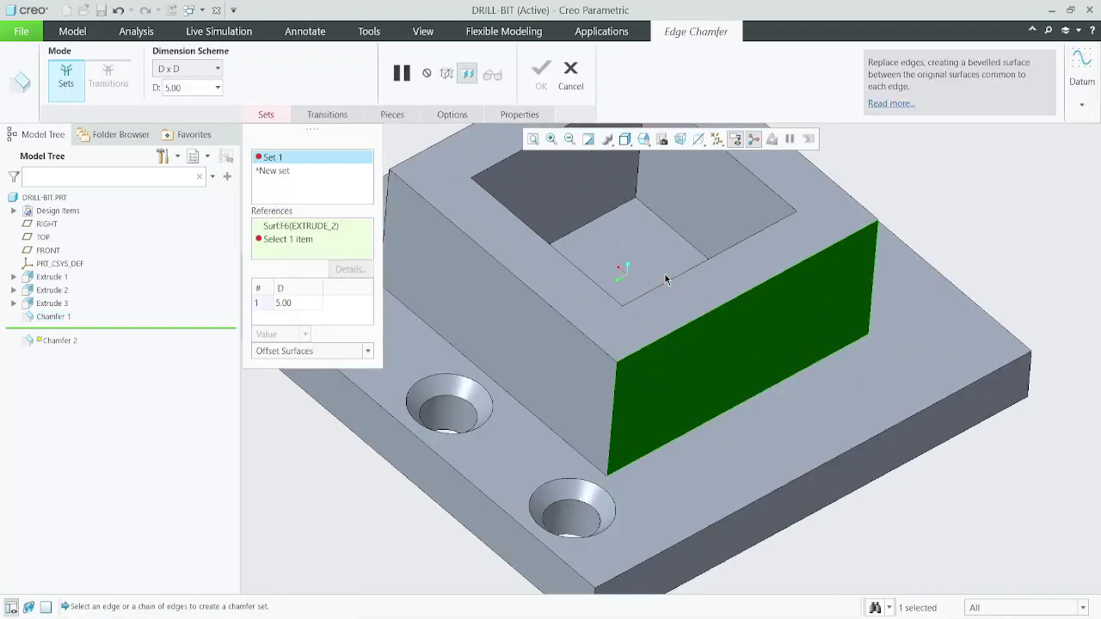
pyautogui.click(662, 294)
pyautogui.scroll(-8, 661, 288)
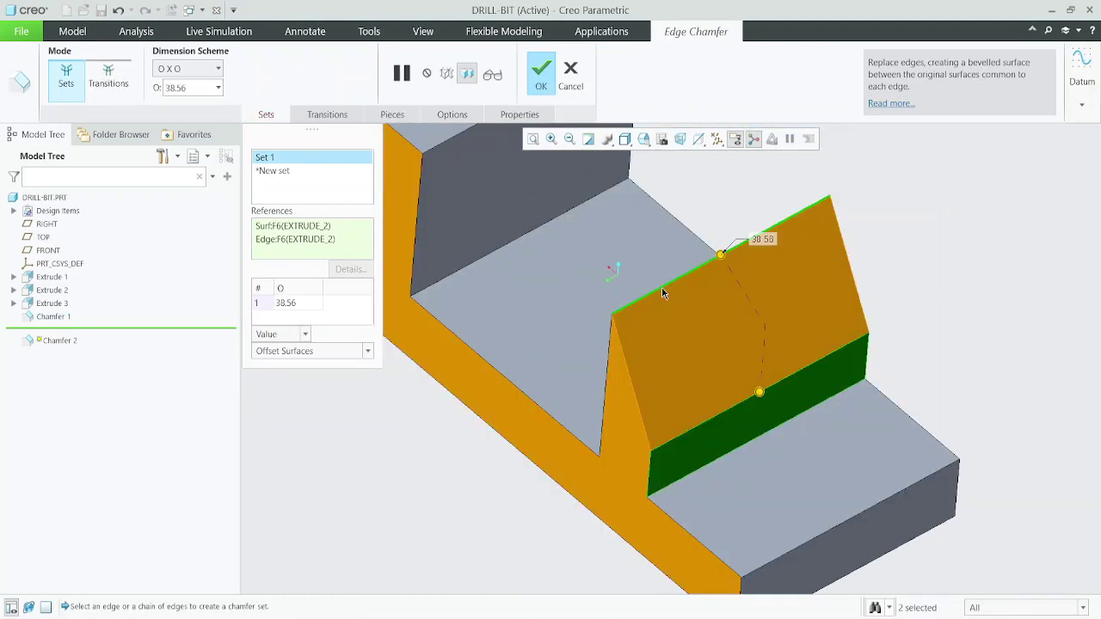
pyautogui.moveTo(623, 348); pyautogui.dragTo(628, 305, button='middle')
pyautogui.scroll(2, 627, 299)
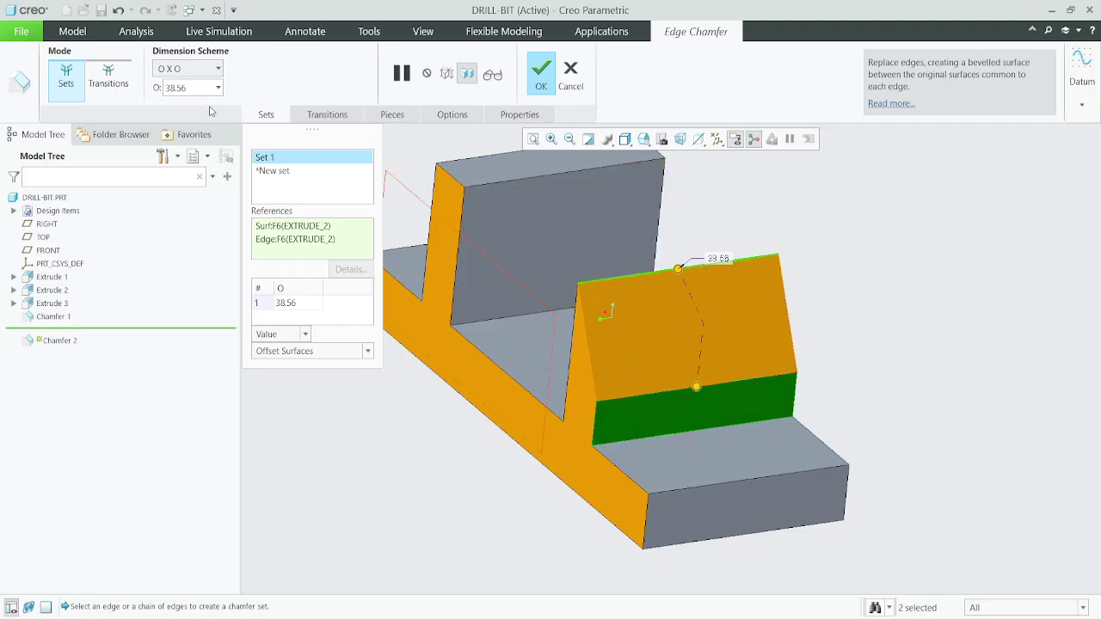
pyautogui.moveTo(588, 334)
pyautogui.mouseDown(button='middle')
pyautogui.moveTo(529, 337)
pyautogui.moveTo(671, 375)
pyautogui.mouseUp(button='middle')
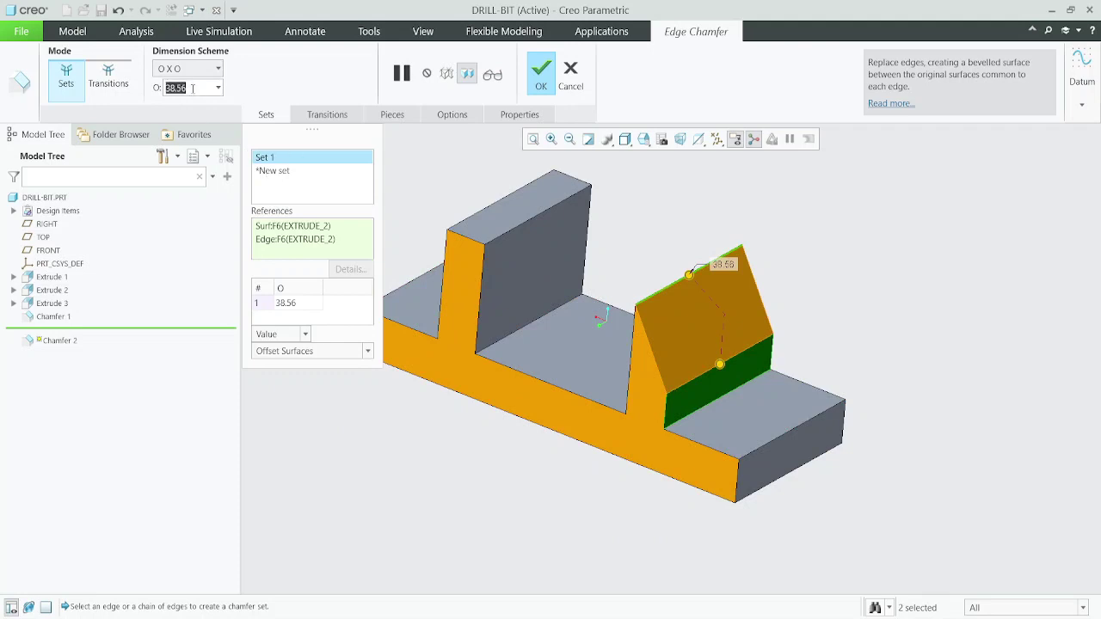
# Step: Set the surface-to-edge chamfer's O value to 15 and complete it
pyautogui.write('15.00')
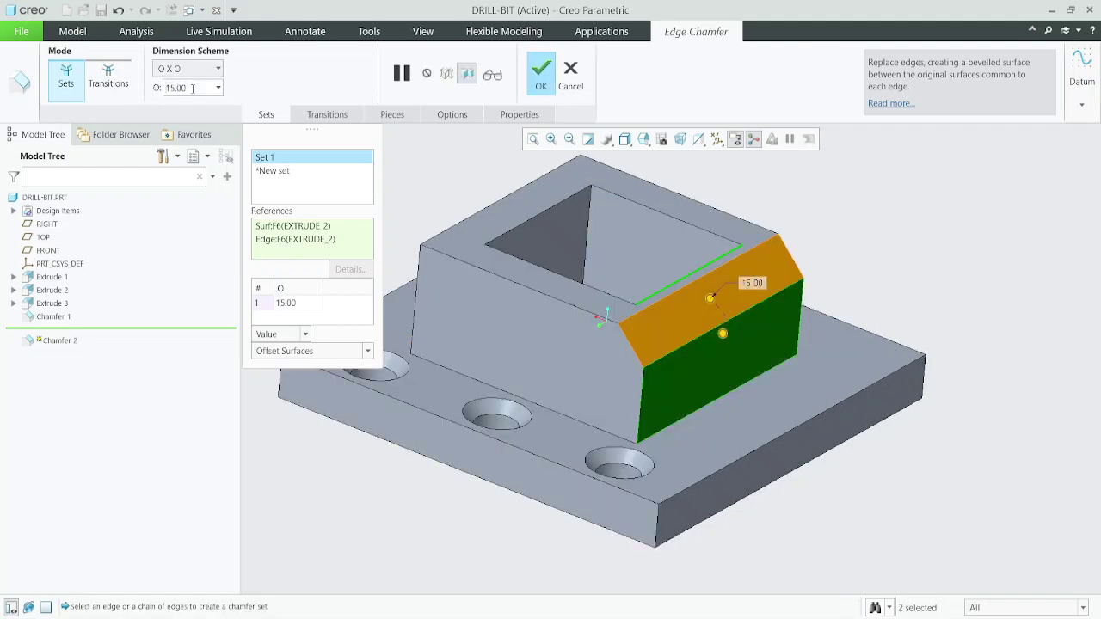
pyautogui.moveTo(692, 365); pyautogui.dragTo(638, 372, button='middle')
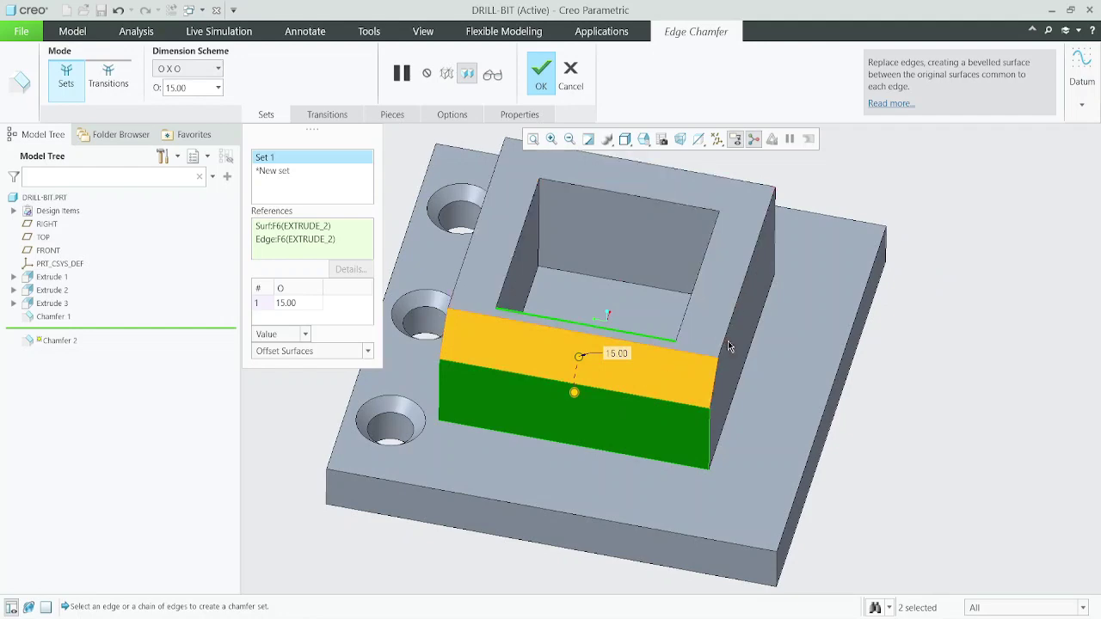
pyautogui.moveTo(728, 346); pyautogui.dragTo(661, 353, button='middle')
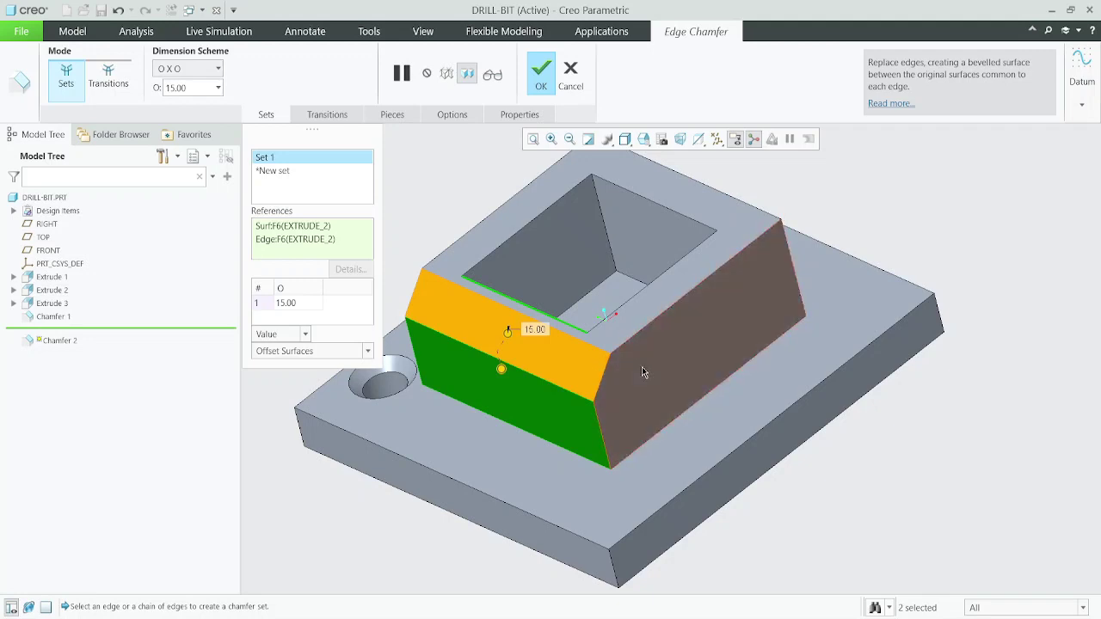
pyautogui.click(534, 76)
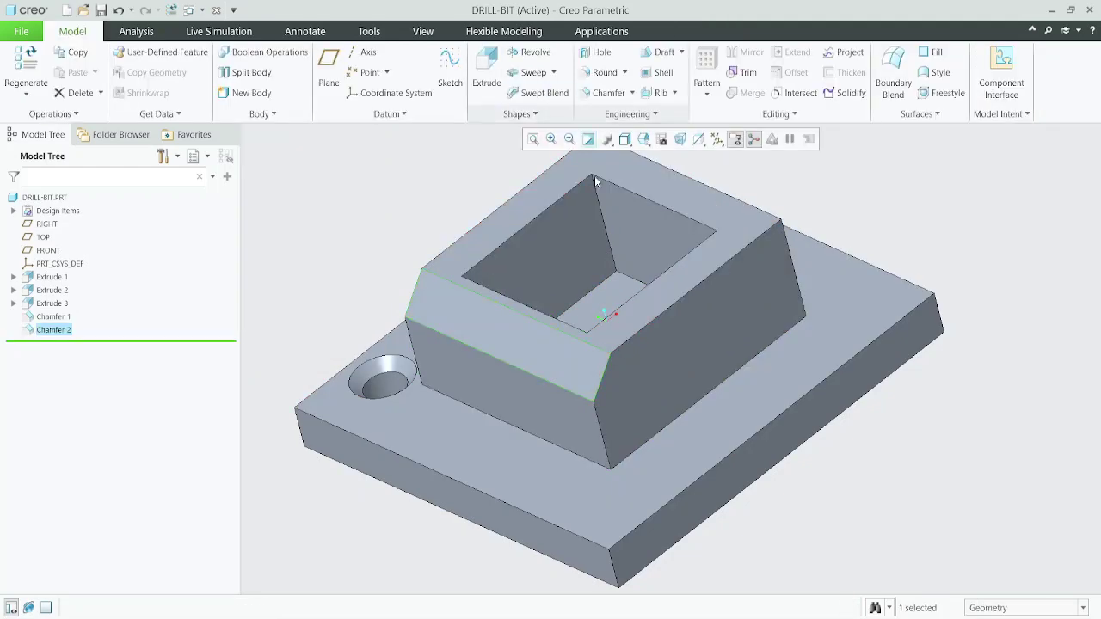
# Step: Undo the surface-to-edge chamfer on the raised block
pyautogui.scroll(2, 602, 343)
pyautogui.moveTo(602, 342)
pyautogui.mouseDown(button='middle')
pyautogui.moveTo(607, 322)
pyautogui.moveTo(577, 298)
pyautogui.moveTo(601, 321)
pyautogui.mouseUp(button='middle')
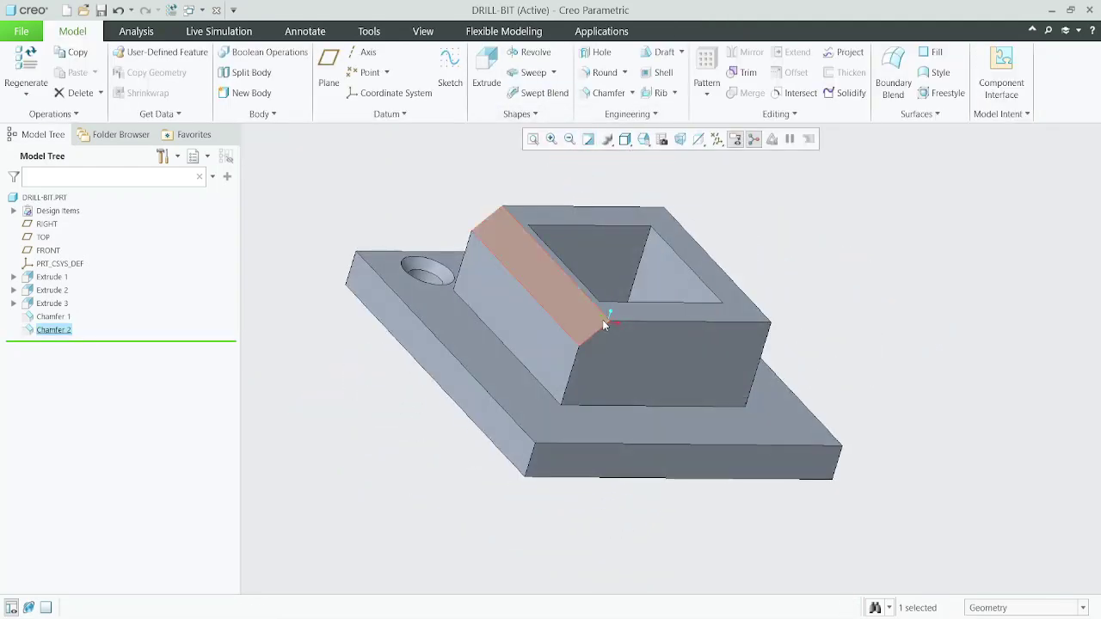
pyautogui.hotkey('ctrl', 'z')
pyautogui.scroll(-2, 543, 291)
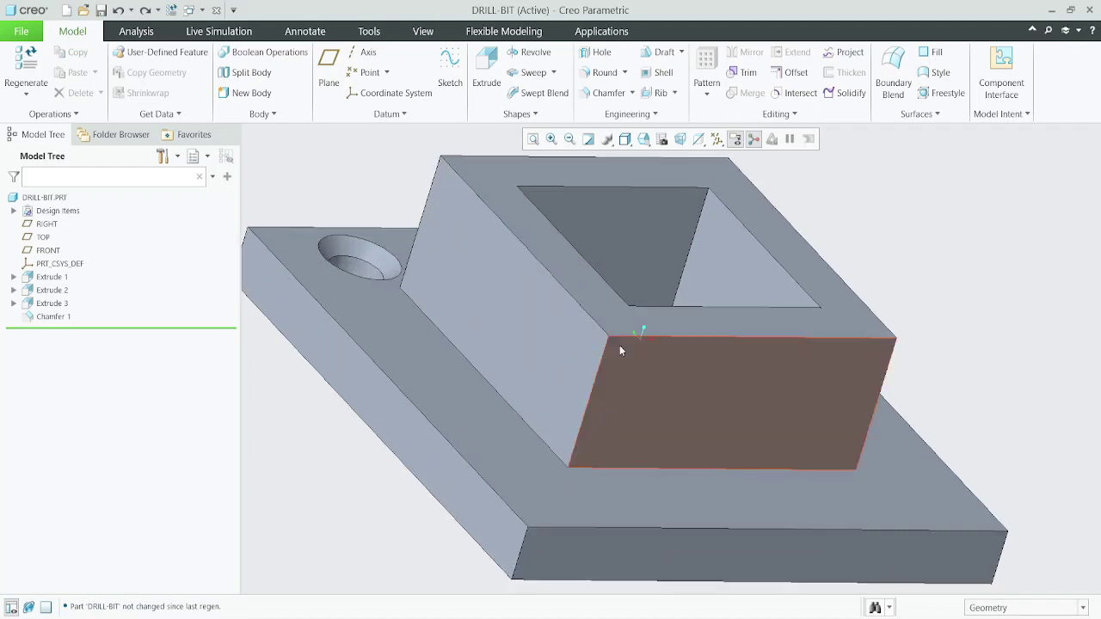
# Step: Start a D x D edge chamfer with D 5.00 on the raised block's outer top edge and add the top's intent edges
pyautogui.moveTo(620, 346); pyautogui.dragTo(602, 376, button='middle')
pyautogui.scroll(1, 610, 364)
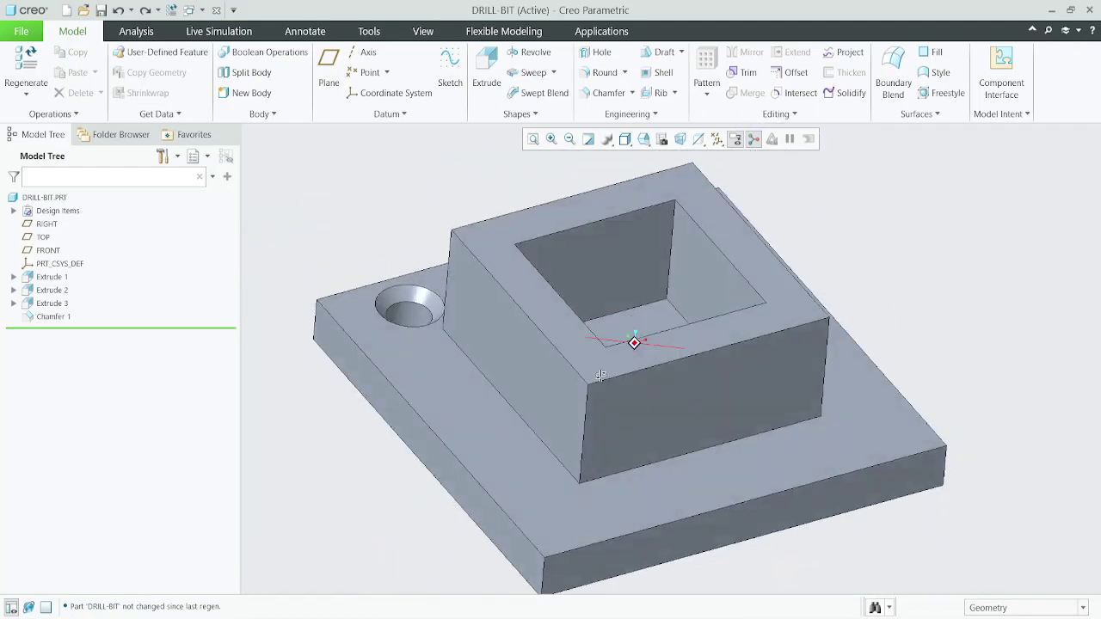
pyautogui.click(603, 93)
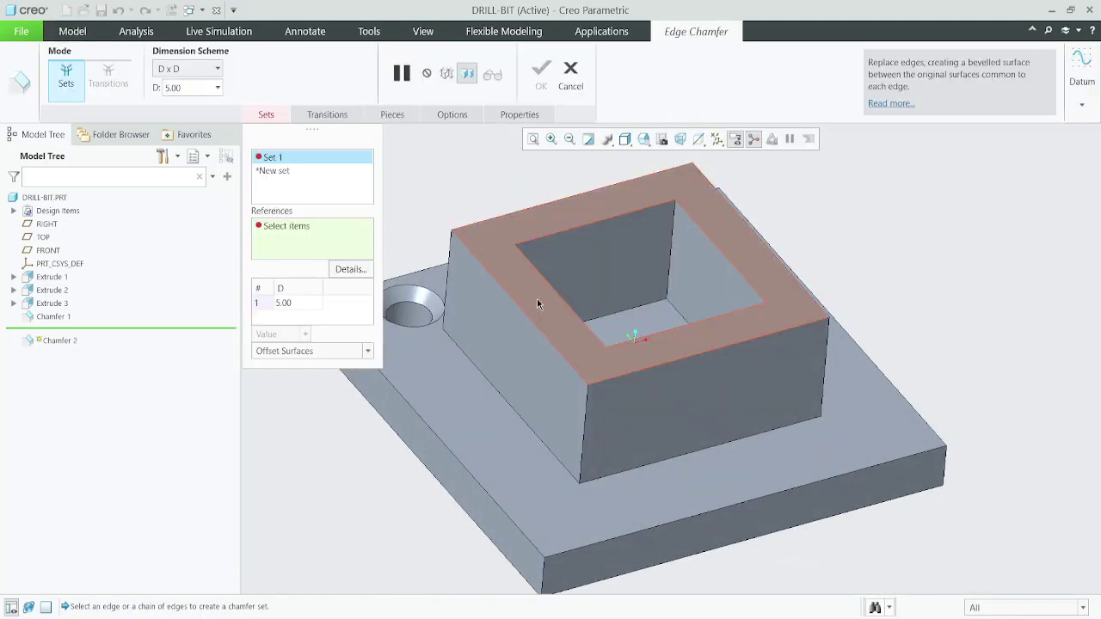
pyautogui.click(557, 352)
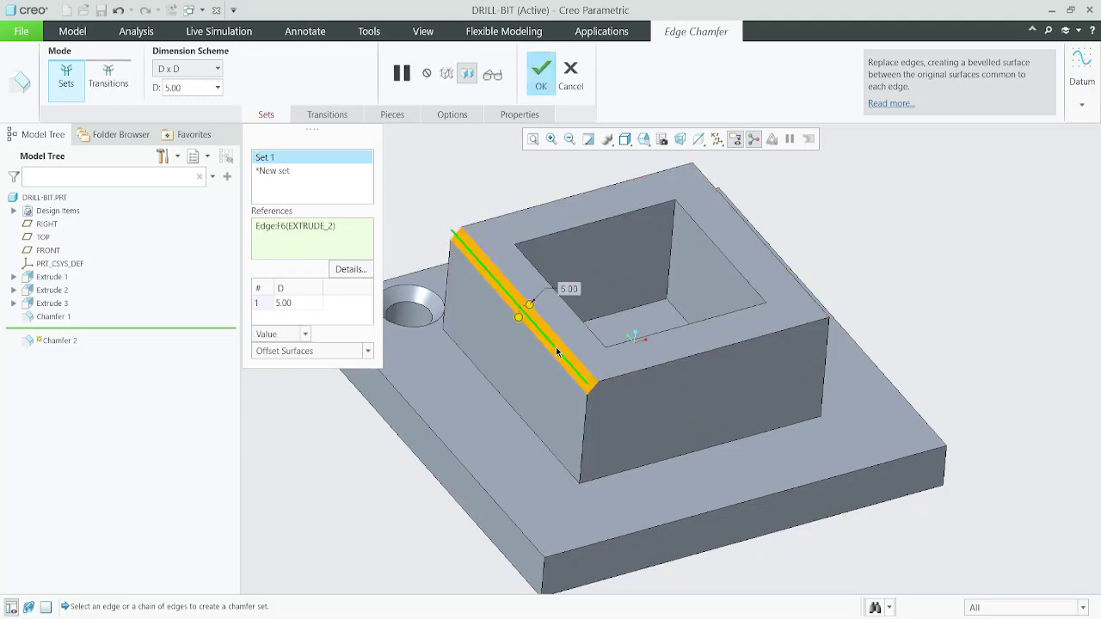
pyautogui.rightClick(613, 377)
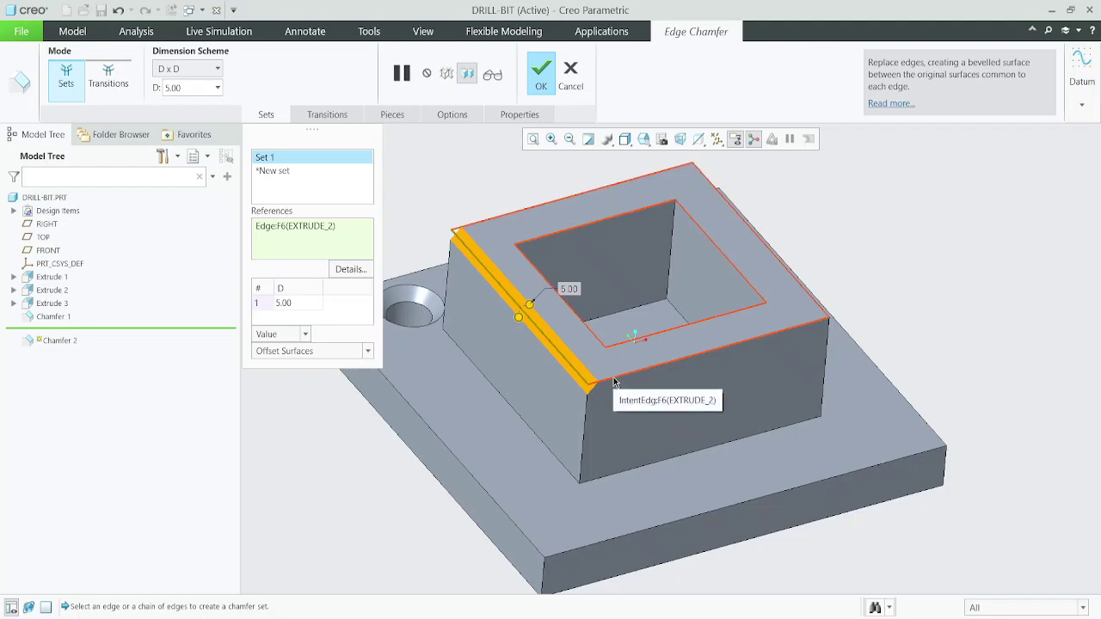
pyautogui.keyDown('ctrl'); pyautogui.click(614, 382); pyautogui.keyUp('ctrl')
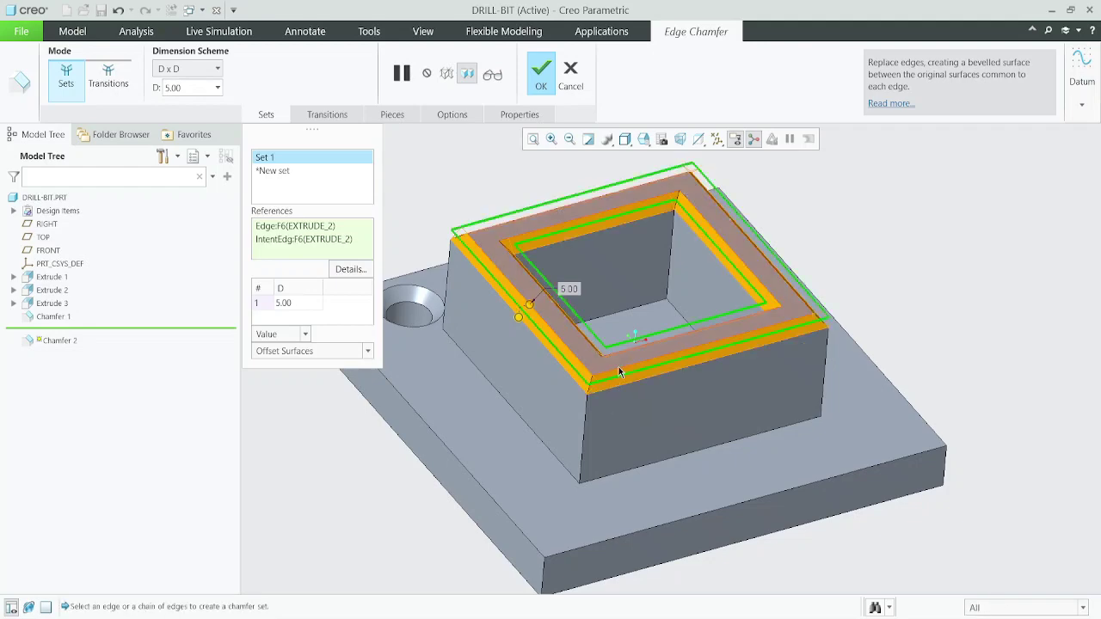
# Step: Complete the chamfer around the raised block's outer top edges and the pocket's rim
pyautogui.moveTo(618, 367)
pyautogui.mouseDown(button='middle')
pyautogui.moveTo(575, 402)
pyautogui.moveTo(616, 361)
pyautogui.mouseUp(button='middle')
pyautogui.scroll(4, 578, 382)
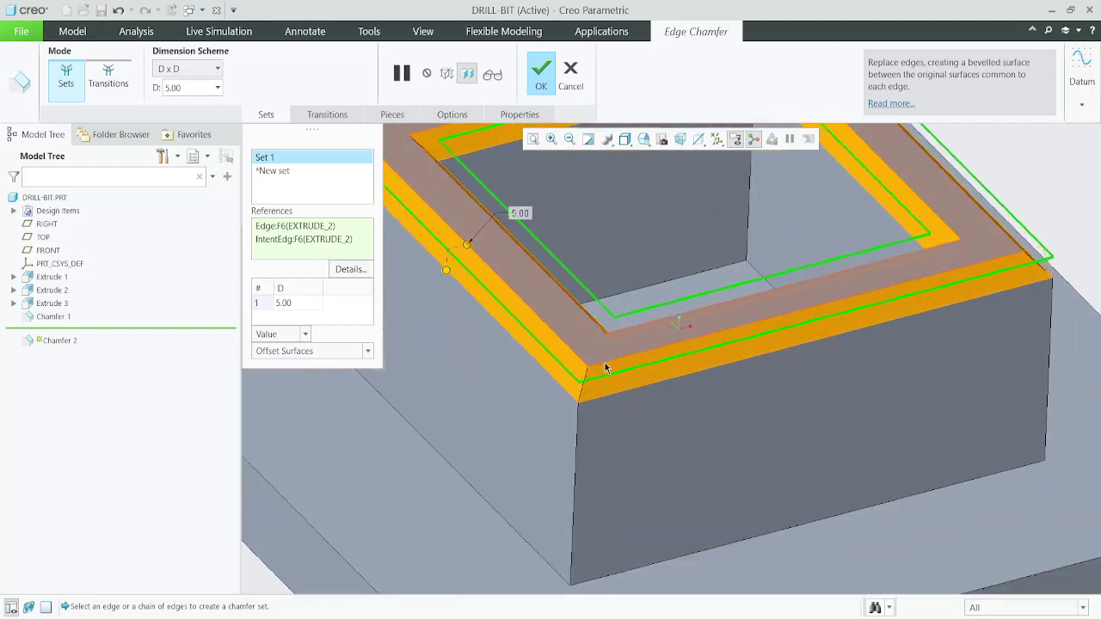
pyautogui.scroll(-4, 612, 373)
pyautogui.moveTo(611, 374); pyautogui.dragTo(572, 383, button='middle')
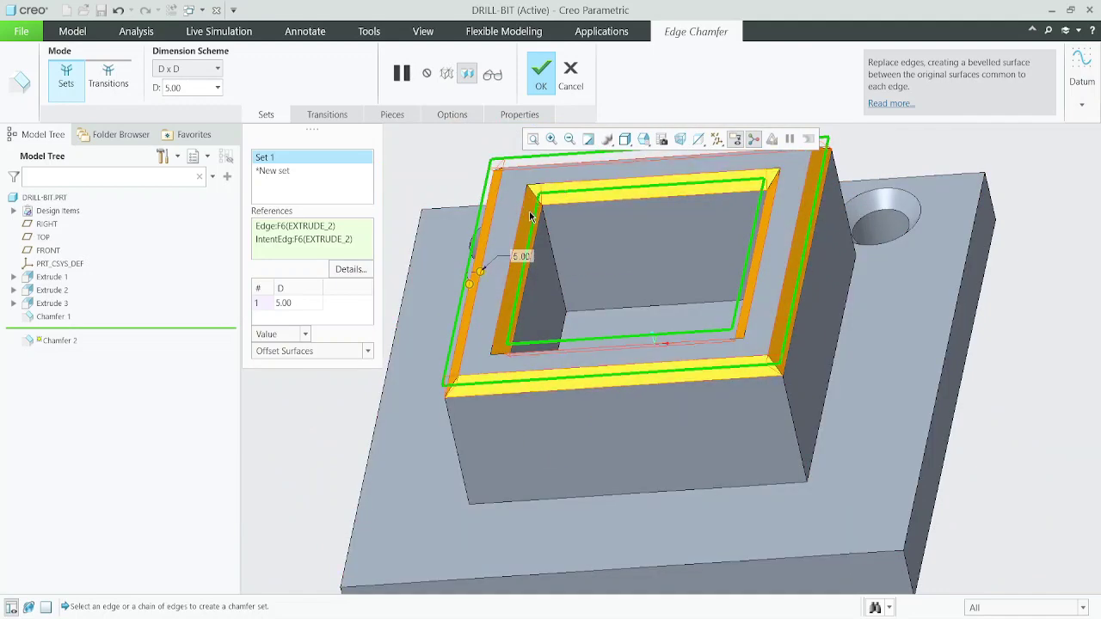
pyautogui.moveTo(533, 197); pyautogui.dragTo(583, 370, button='middle')
pyautogui.scroll(-2, 576, 399)
pyautogui.scroll(-1, 576, 404)
pyautogui.click(541, 74)
pyautogui.scroll(3, 526, 324)
pyautogui.click(708, 484)
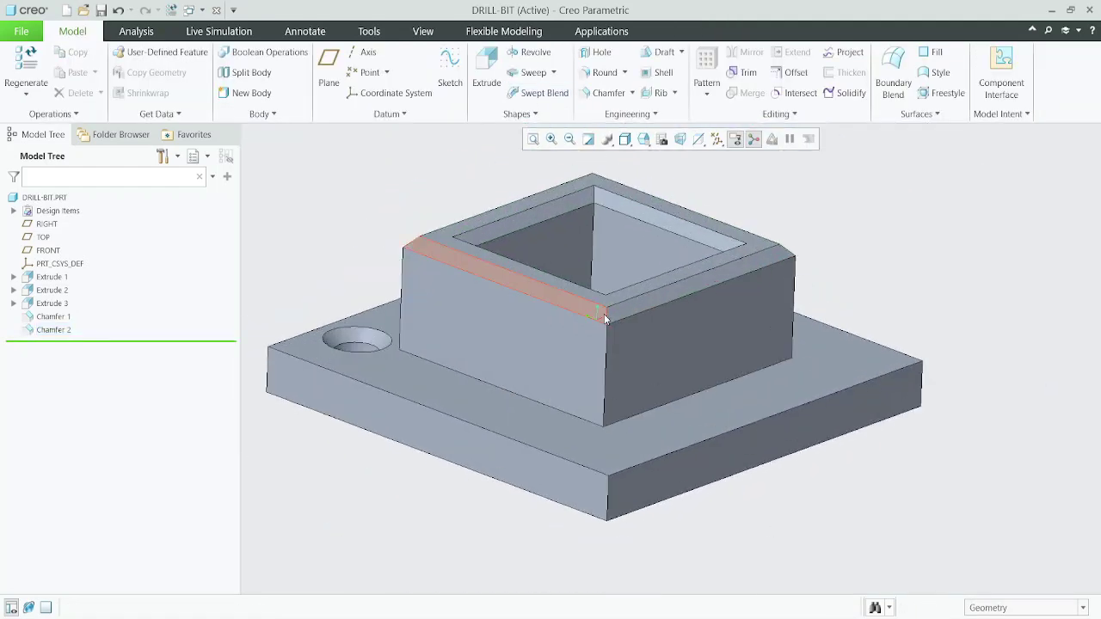
# Step: Chamfer one vertical corner edge of the raised block with the D x D scheme and D 5.00
pyautogui.scroll(3, 603, 318)
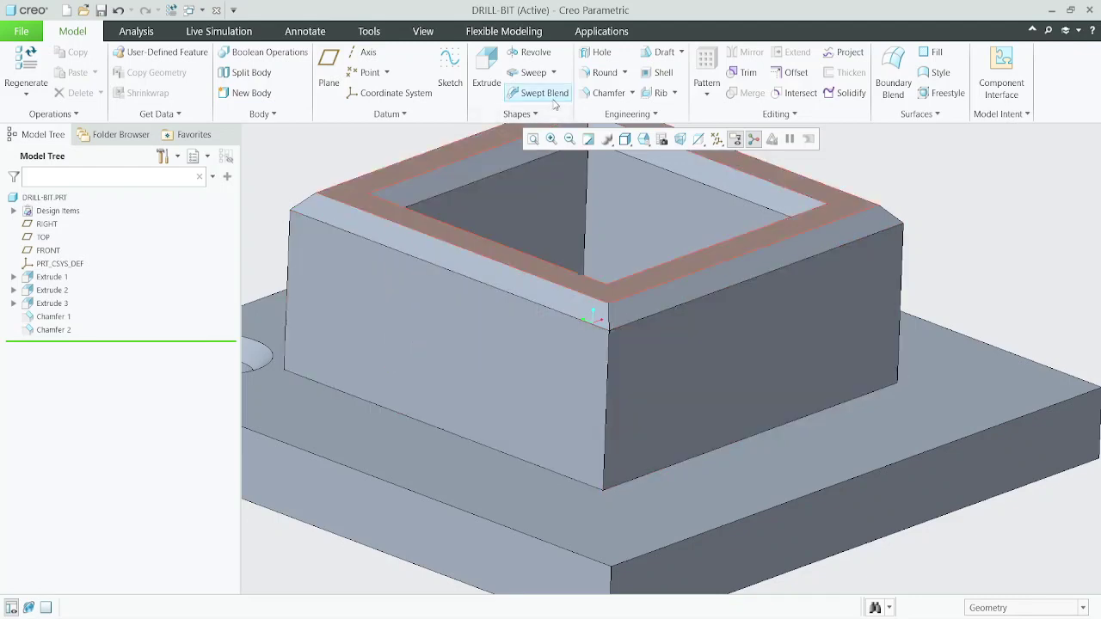
pyautogui.scroll(3, 605, 307)
pyautogui.moveTo(605, 307)
pyautogui.mouseDown(button='middle')
pyautogui.moveTo(600, 276)
pyautogui.moveTo(620, 297)
pyautogui.mouseUp(button='middle')
pyautogui.scroll(-2, 654, 319)
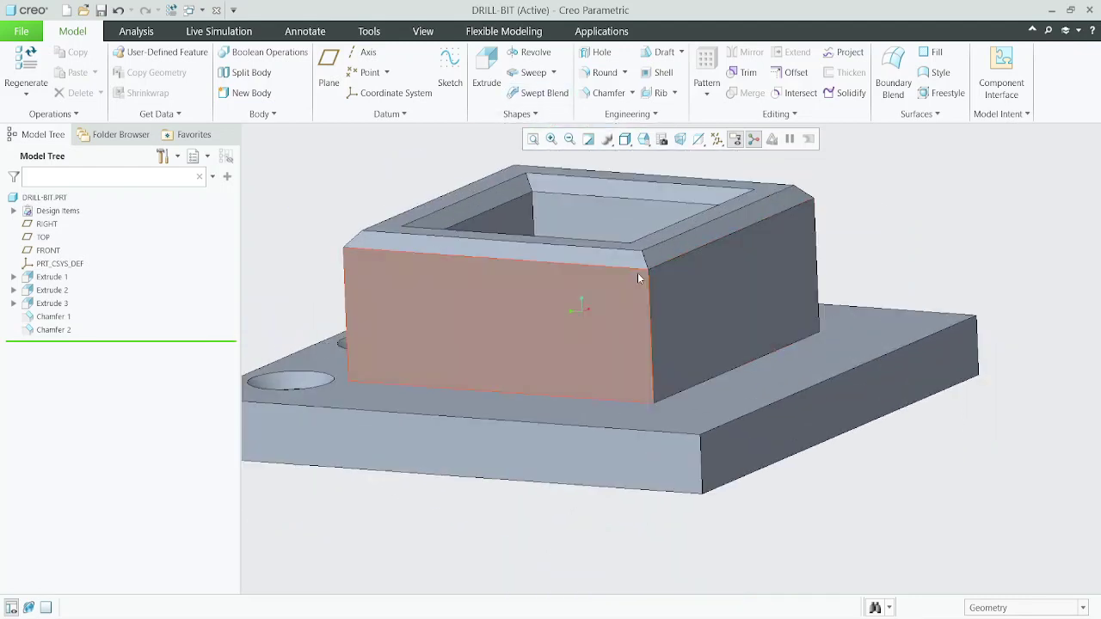
pyautogui.click(587, 97)
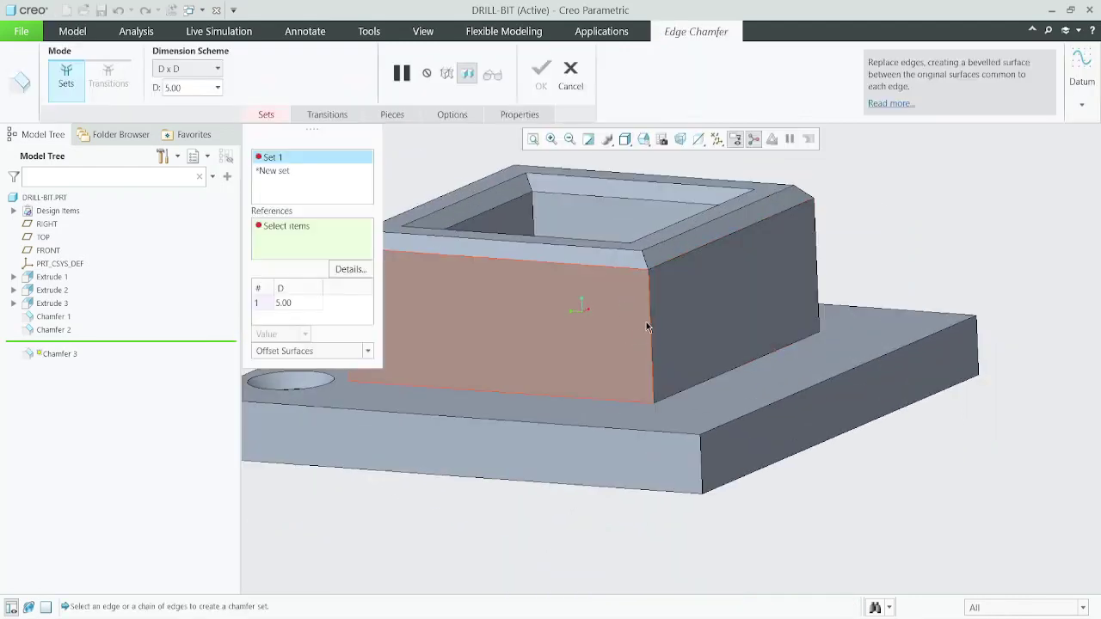
pyautogui.click(652, 327)
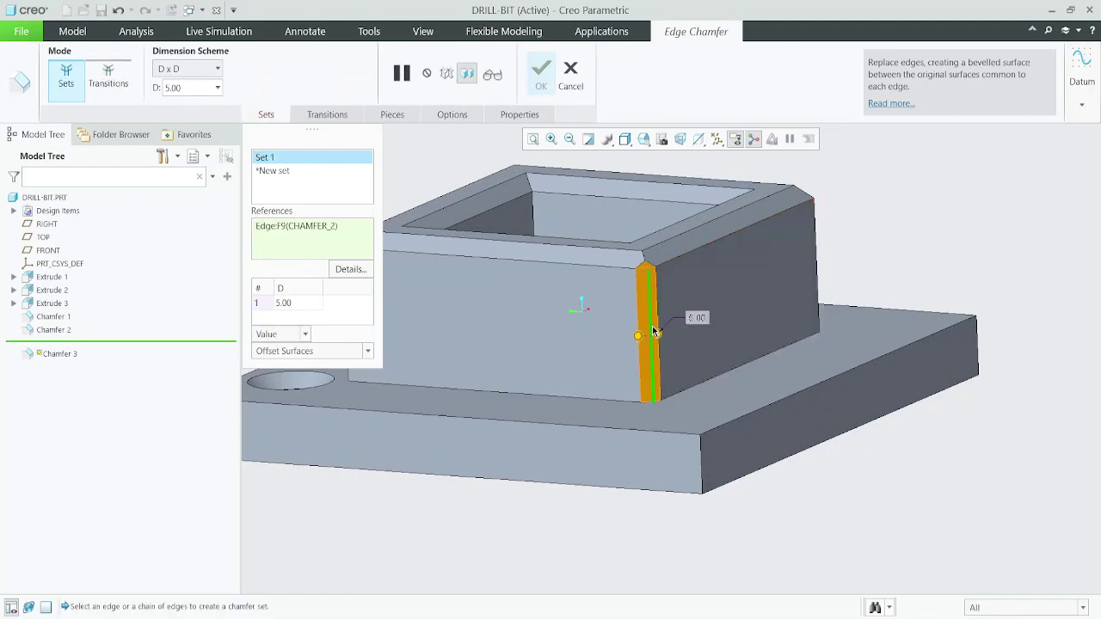
pyautogui.scroll(-3, 653, 253)
pyautogui.scroll(1, 618, 287)
pyautogui.moveTo(619, 287); pyautogui.dragTo(643, 286, button='middle')
pyautogui.scroll(-5, 606, 292)
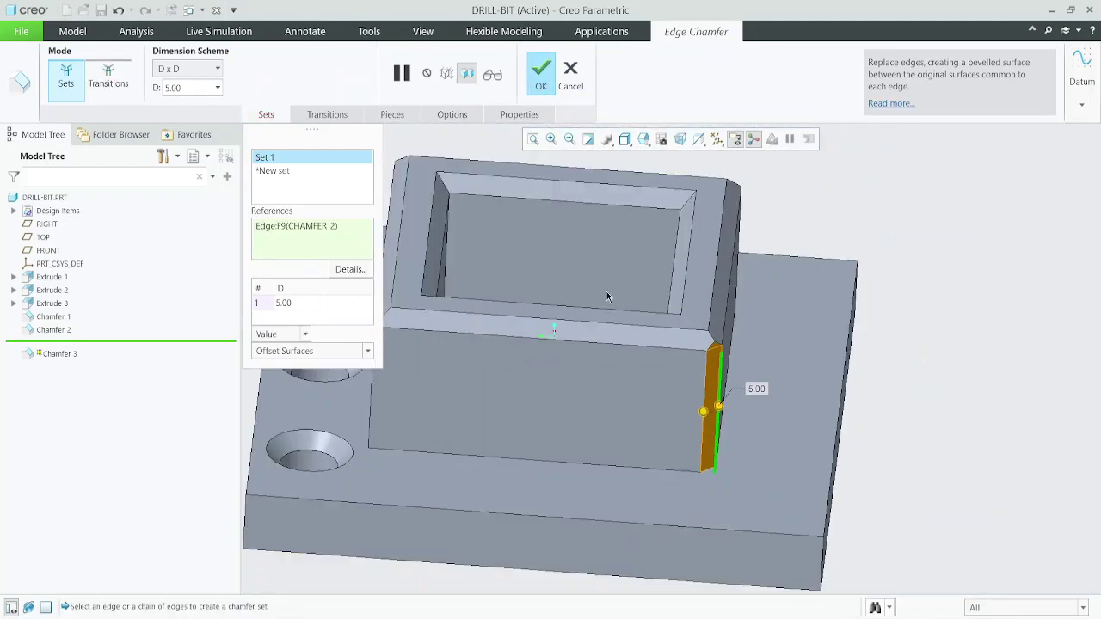
pyautogui.middleClick(838, 404)
# Step: Check the corner where the chamfers meet and reopen the vertical edge chamfer for editing
pyautogui.scroll(5, 680, 319)
pyautogui.scroll(-3, 688, 330)
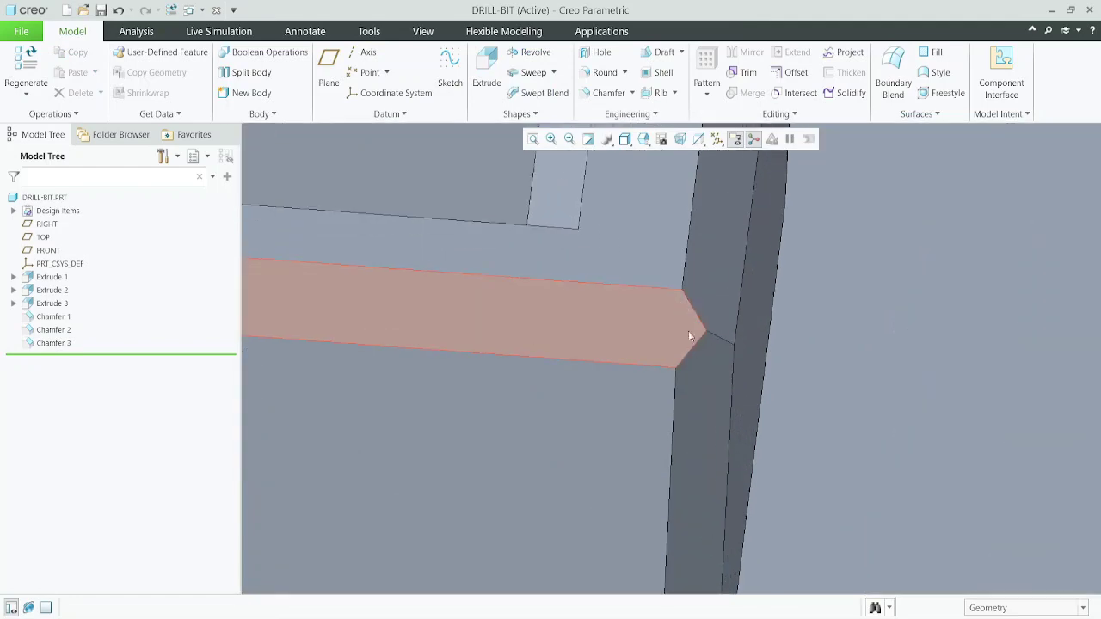
pyautogui.moveTo(689, 332); pyautogui.dragTo(650, 372, button='middle')
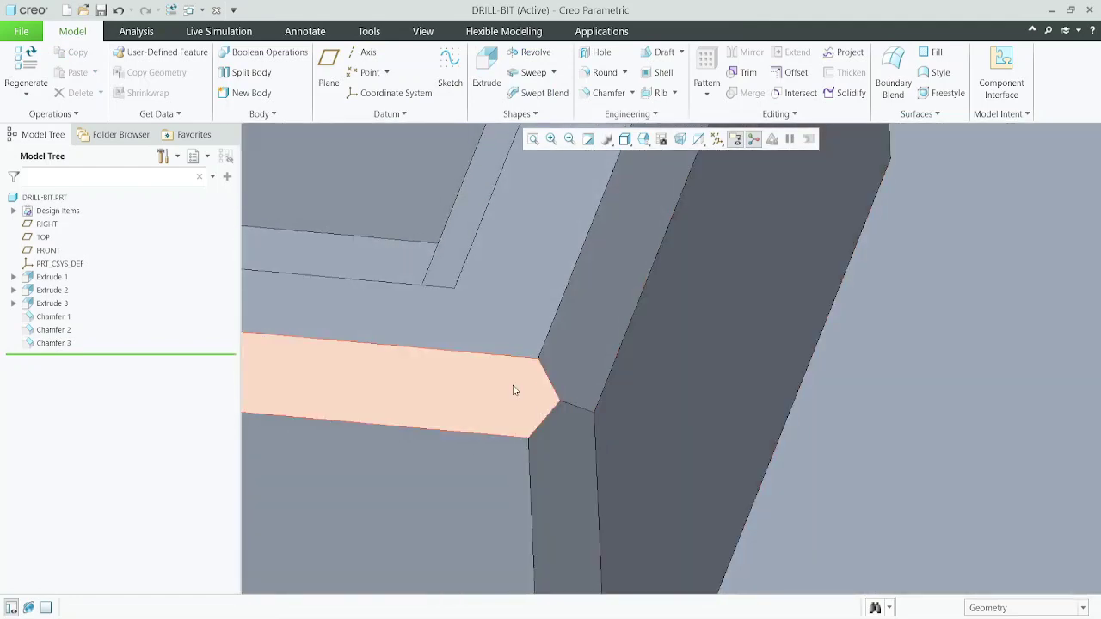
pyautogui.moveTo(514, 387)
pyautogui.mouseDown(button='middle')
pyautogui.moveTo(602, 366)
pyautogui.moveTo(627, 364)
pyautogui.moveTo(614, 381)
pyautogui.moveTo(754, 363)
pyautogui.mouseUp(button='middle')
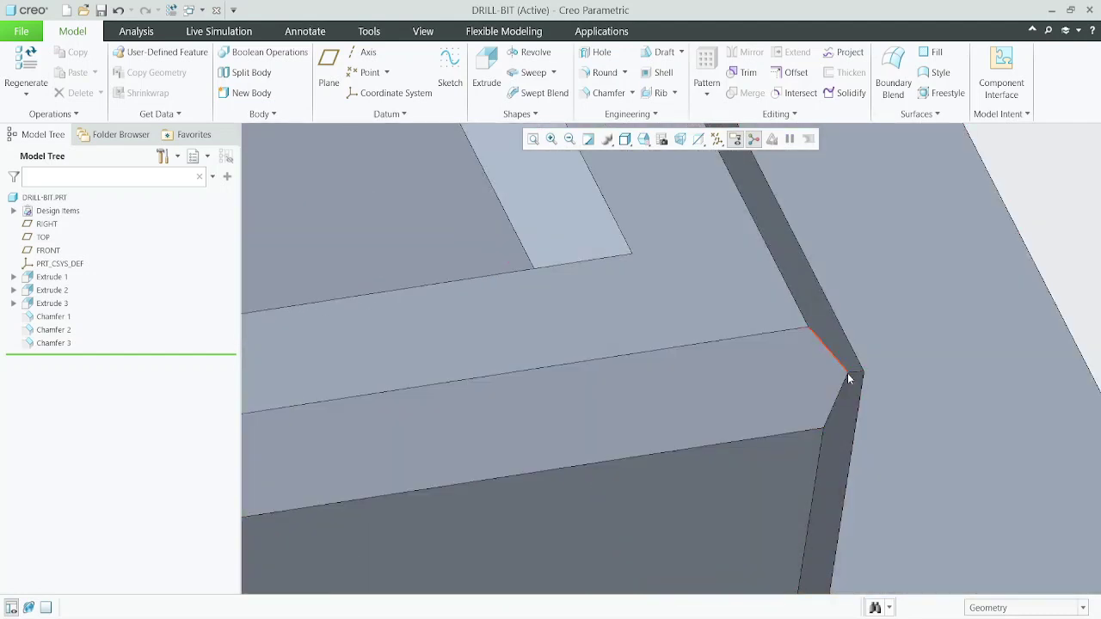
pyautogui.moveTo(835, 369); pyautogui.dragTo(516, 363, button='middle')
pyautogui.click(52, 343)
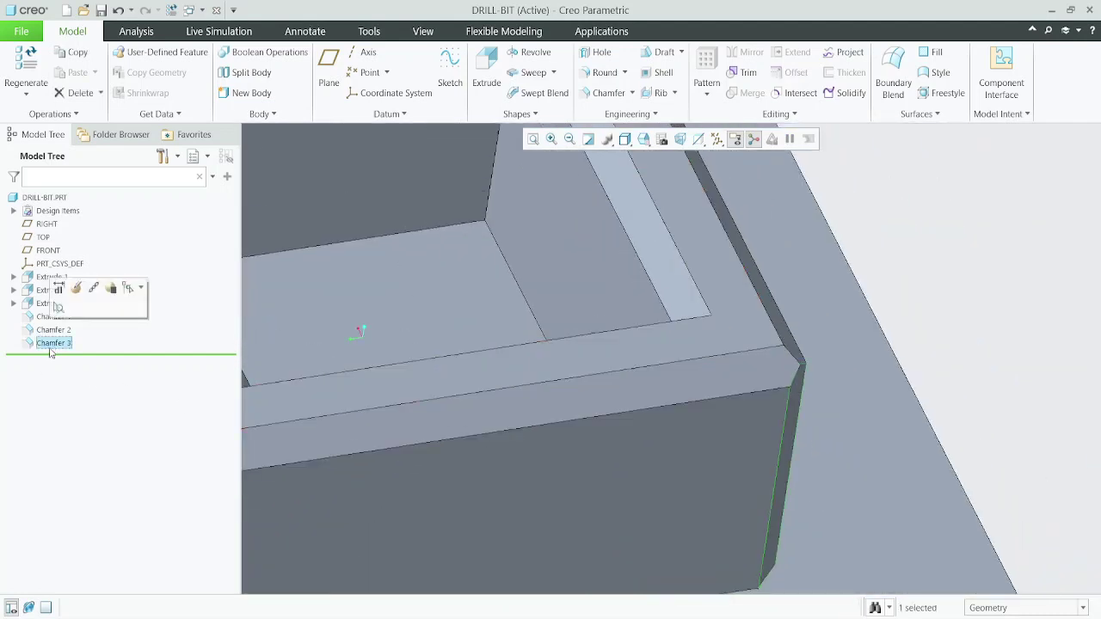
pyautogui.click(77, 288)
# Step: Switch the vertical edge chamfer to transition mode, inspect its transitions and pieces, and accept the feature
pyautogui.scroll(4, 778, 357)
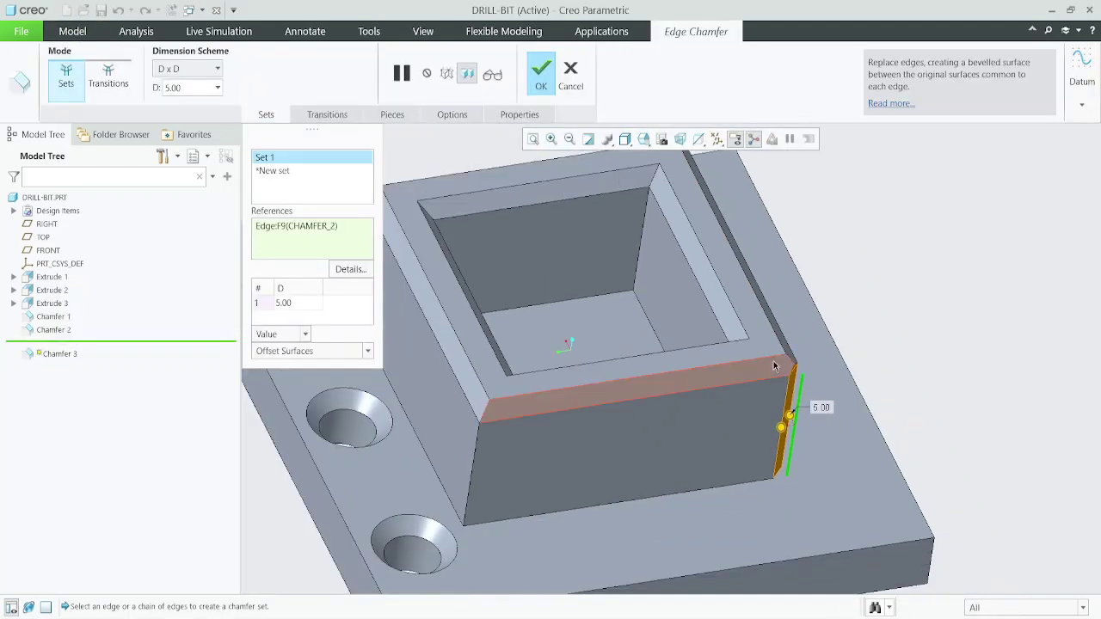
pyautogui.moveTo(774, 367); pyautogui.dragTo(748, 356, button='middle')
pyautogui.scroll(5, 747, 356)
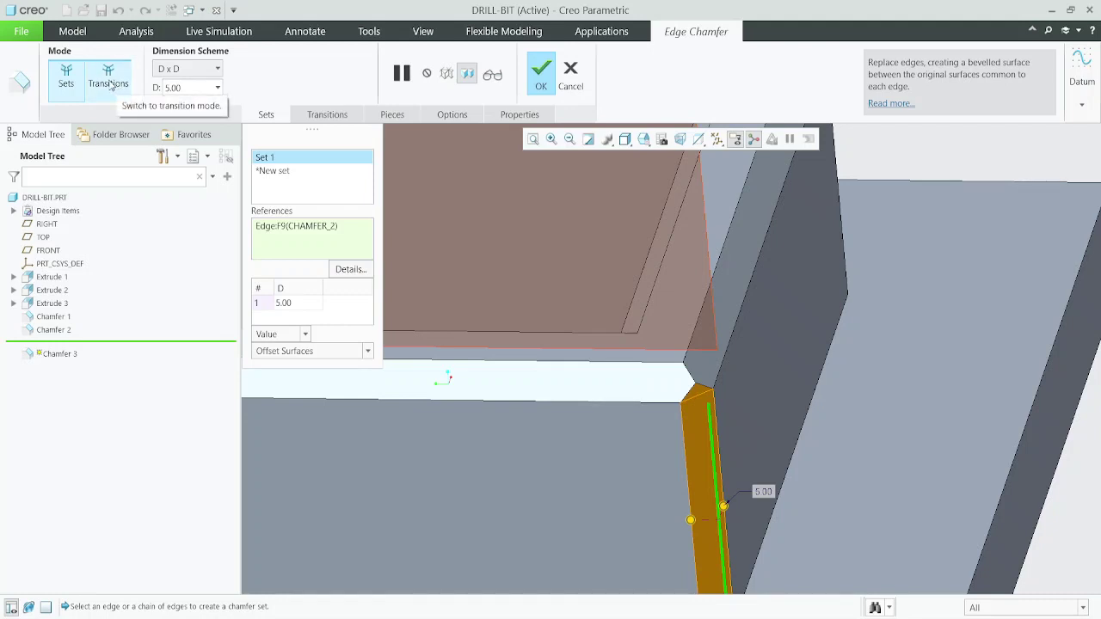
pyautogui.click(107, 77)
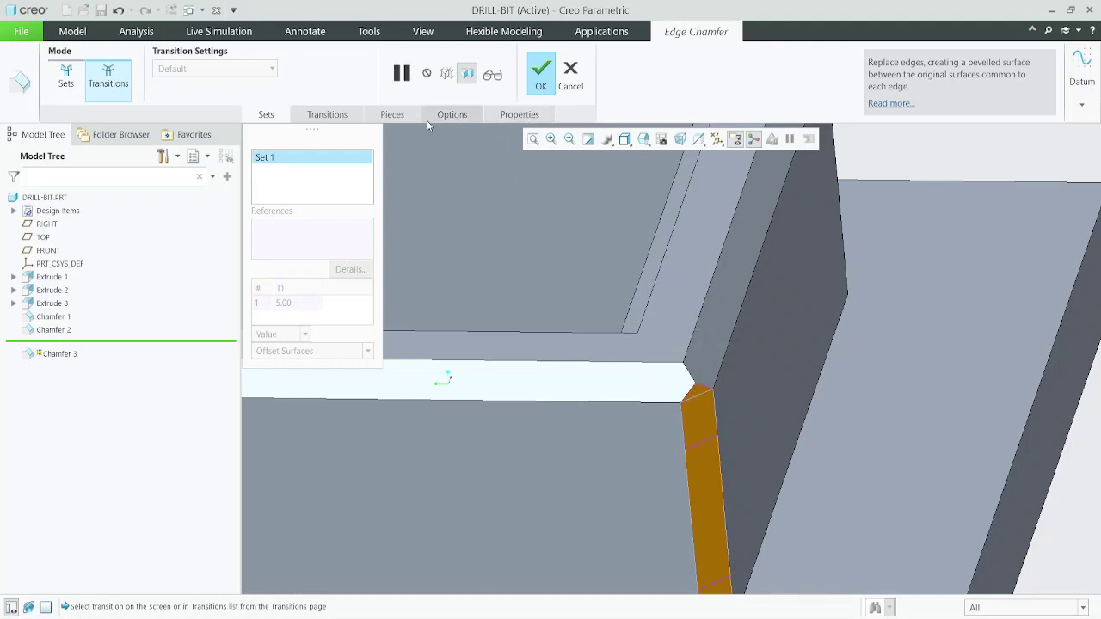
pyautogui.click(397, 117)
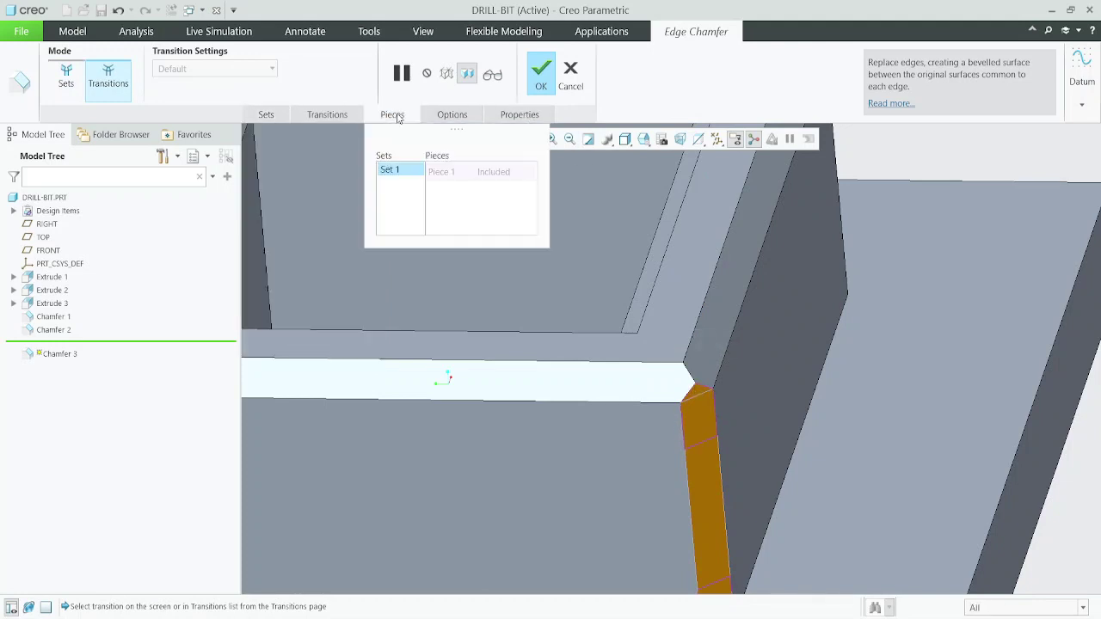
pyautogui.click(350, 117)
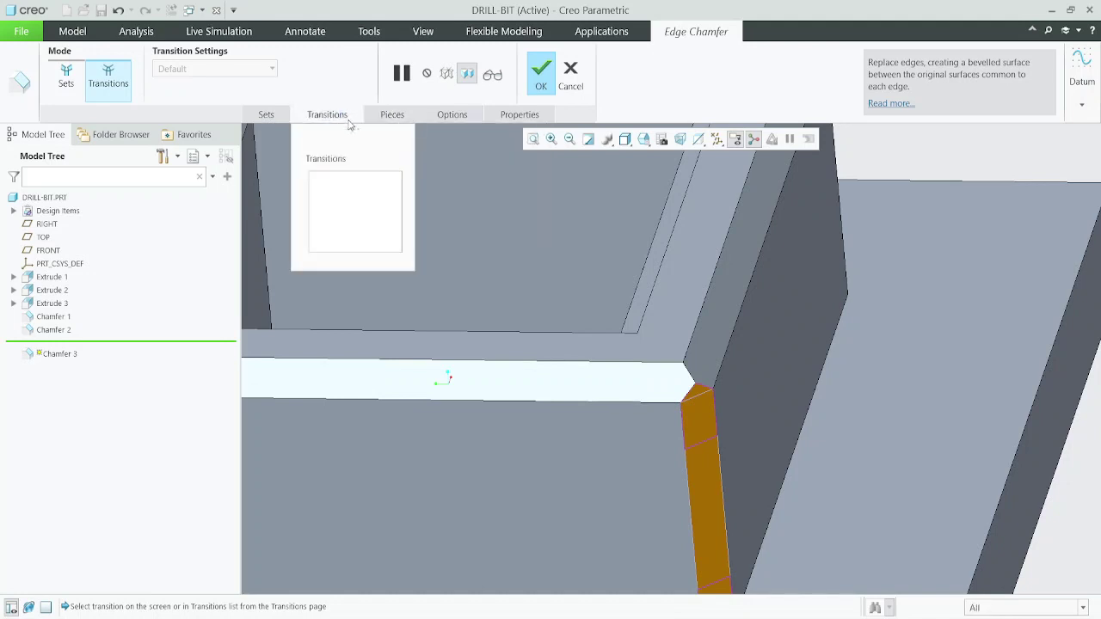
pyautogui.click(411, 118)
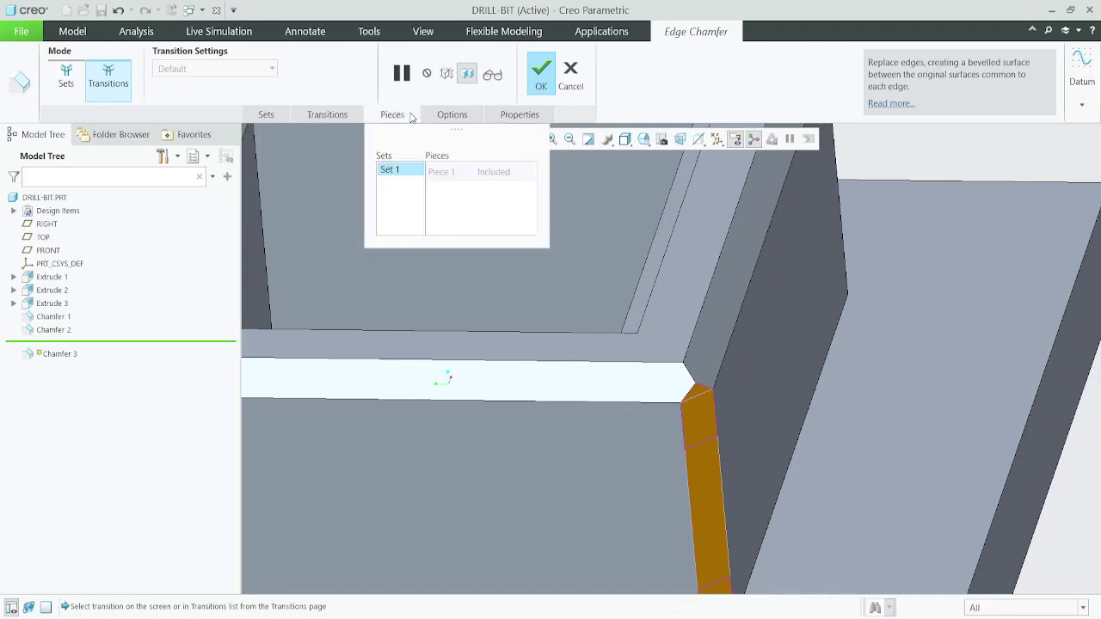
pyautogui.click(263, 119)
pyautogui.click(540, 73)
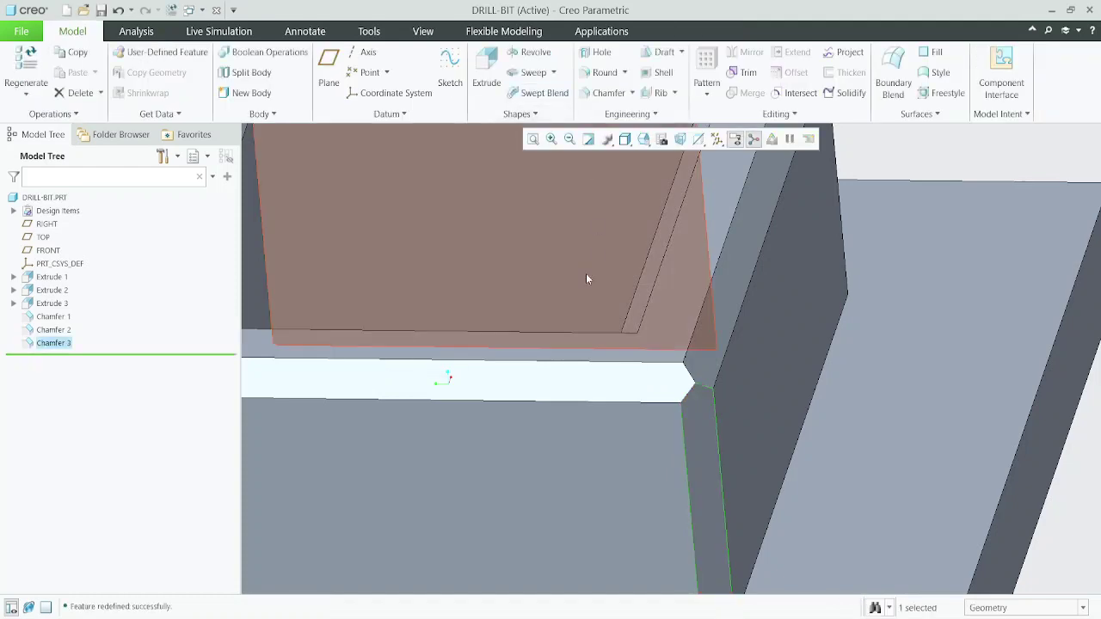
# Step: Examine the chamfered block and the base plate's corners from several angles
pyautogui.scroll(5, 586, 273)
pyautogui.moveTo(647, 315); pyautogui.dragTo(566, 297, button='middle')
pyautogui.scroll(5, 587, 295)
pyautogui.scroll(3, 567, 297)
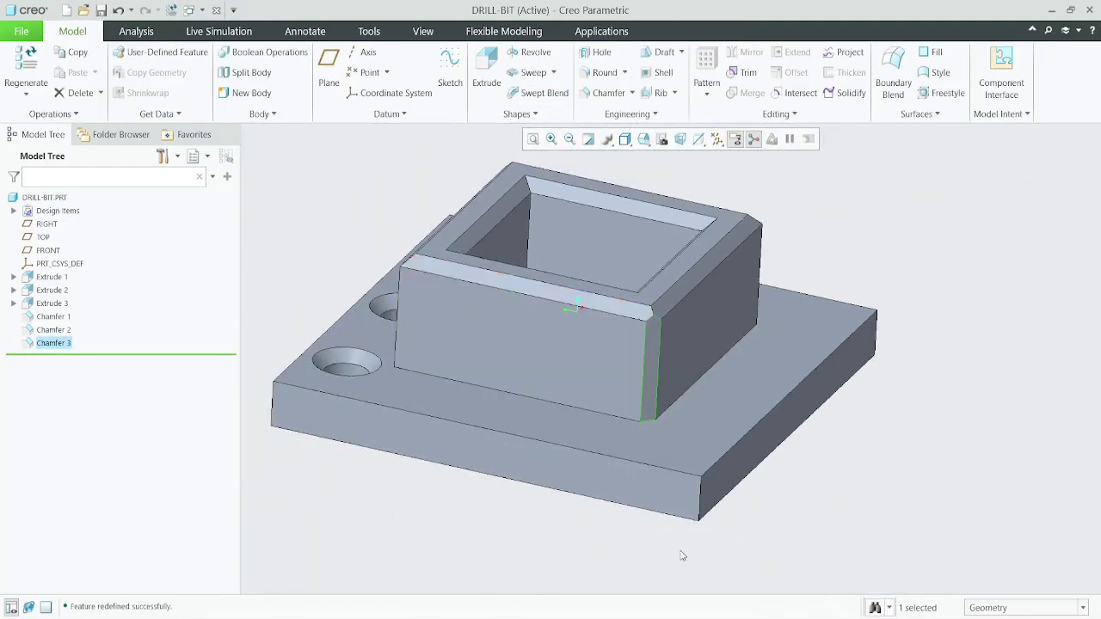
pyautogui.click(680, 556)
pyautogui.scroll(-3, 651, 362)
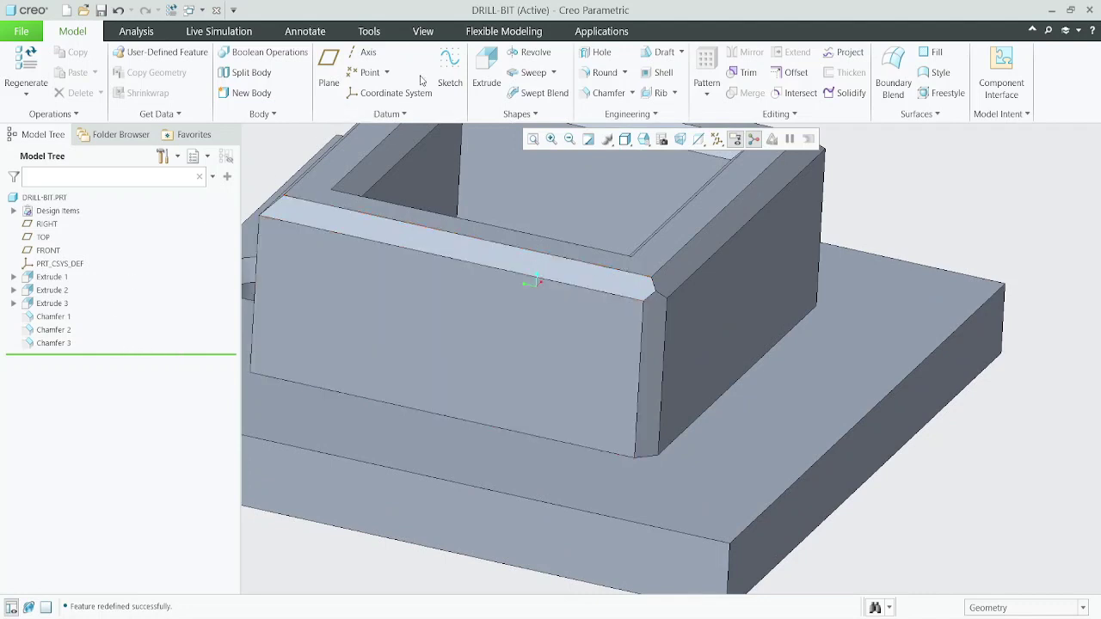
pyautogui.scroll(-5, 601, 335)
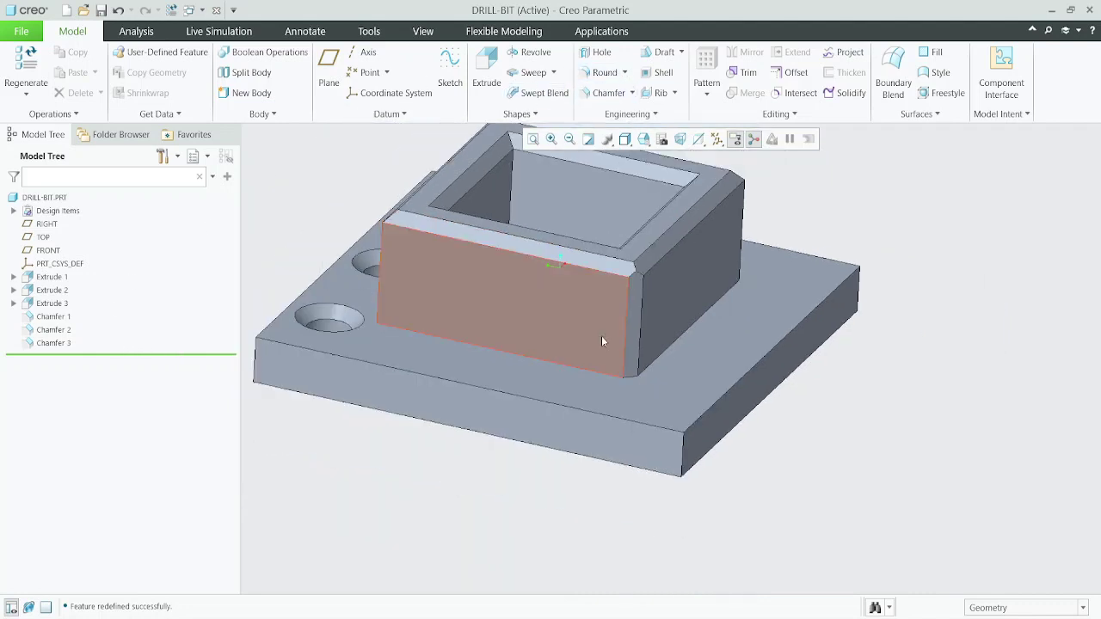
pyautogui.moveTo(601, 336); pyautogui.dragTo(629, 339, button='middle')
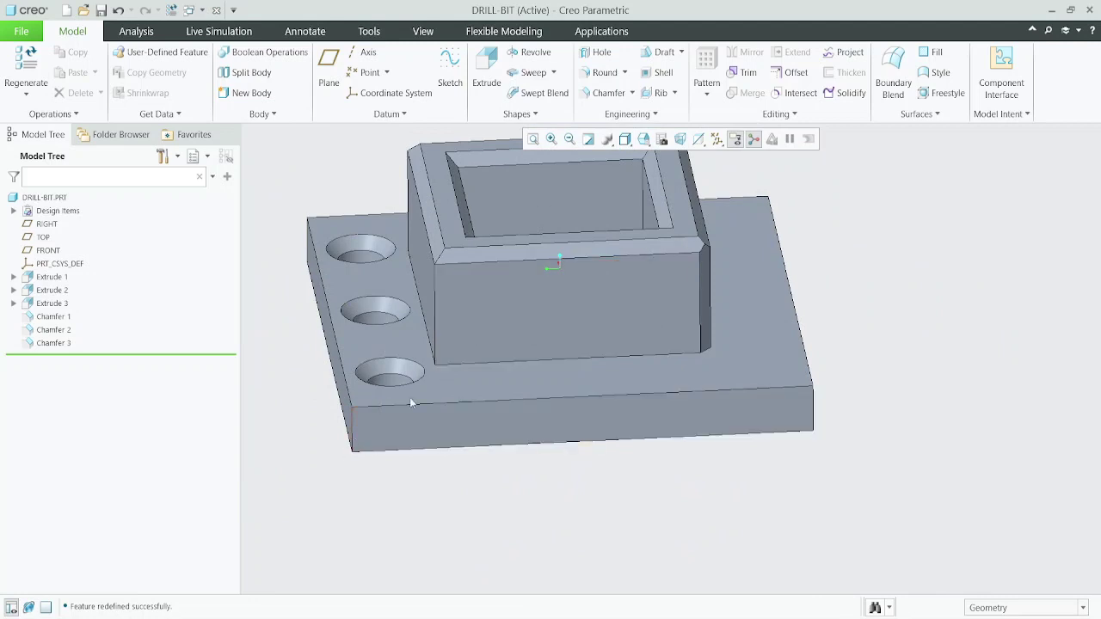
pyautogui.moveTo(413, 398); pyautogui.dragTo(534, 309, button='middle')
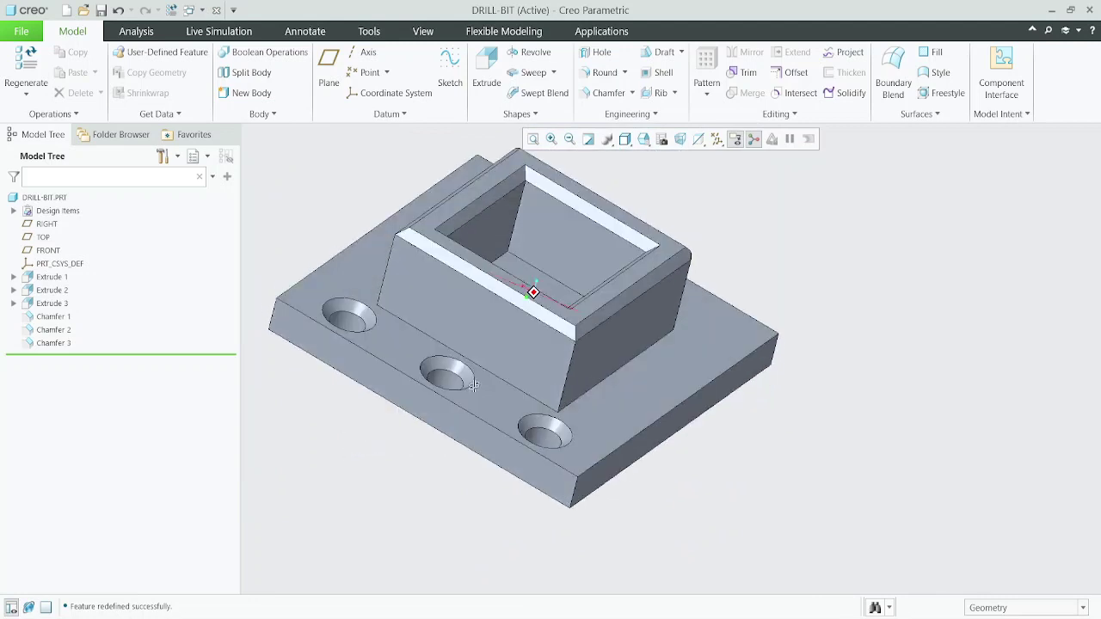
# Step: Start a D x D chamfer with D 5.00 on the three edges meeting at the base plate's corner beside the holes
pyautogui.click(608, 95)
pyautogui.scroll(2, 692, 266)
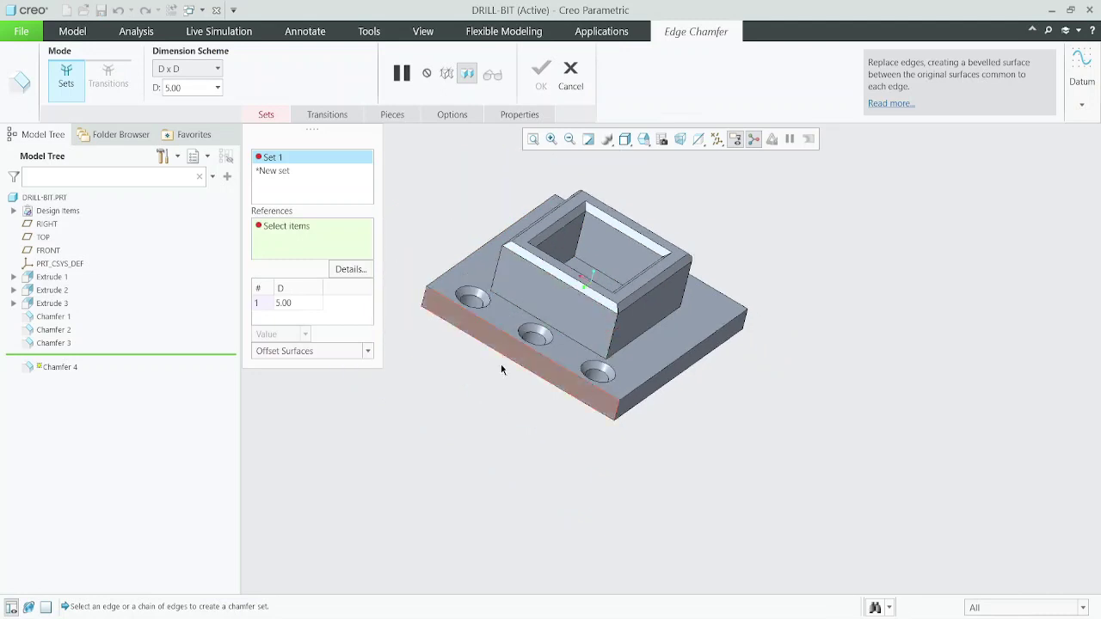
pyautogui.scroll(-2, 495, 367)
pyautogui.scroll(2, 678, 394)
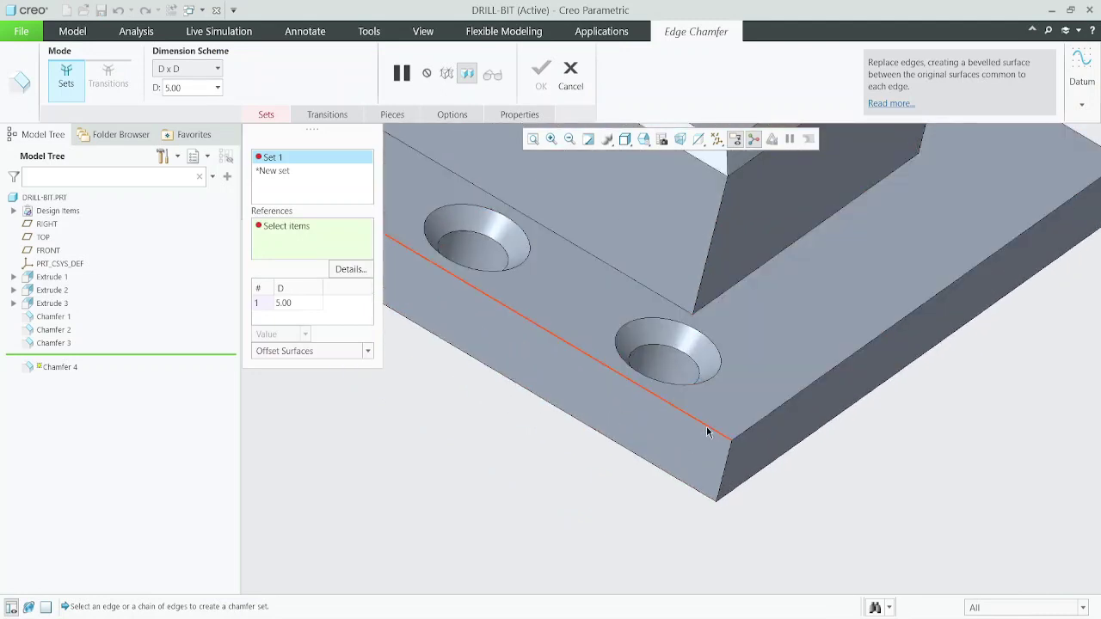
pyautogui.click(708, 432)
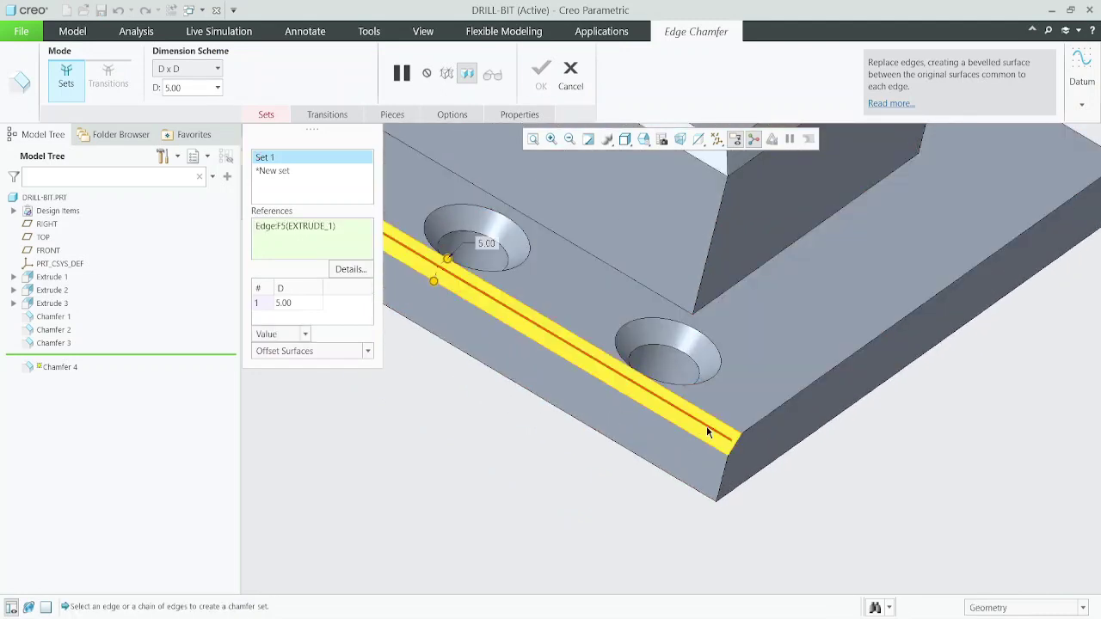
pyautogui.keyDown('ctrl'); pyautogui.click(747, 431); pyautogui.keyUp('ctrl')
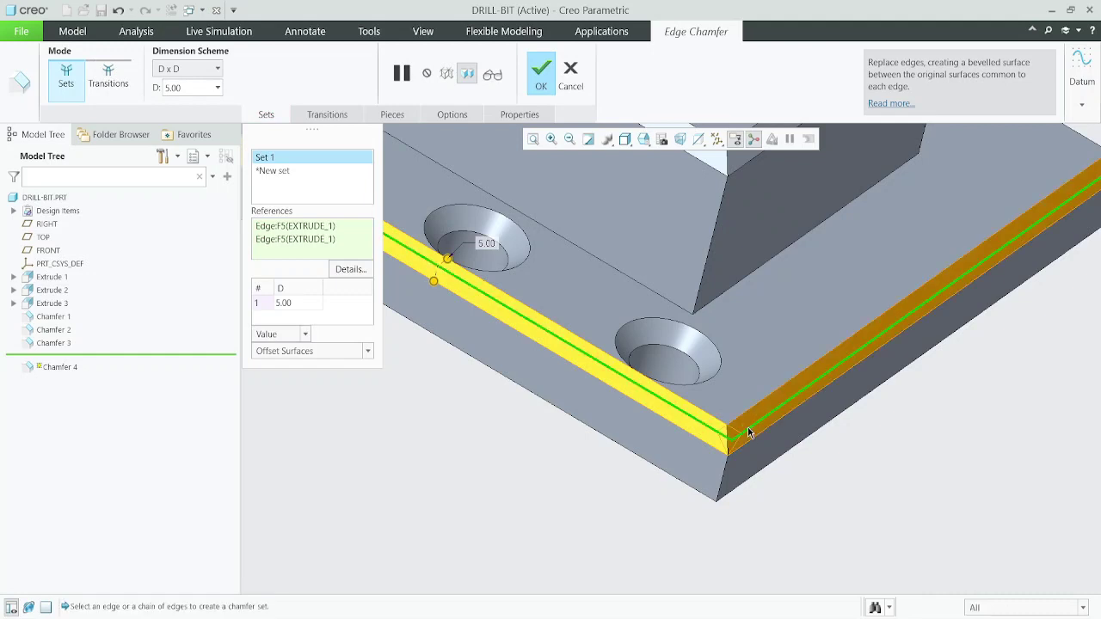
pyautogui.keyDown('ctrl'); pyautogui.click(723, 484); pyautogui.keyUp('ctrl')
# Step: Switch the three-edge chamfer at the base plate's corner to transition mode
pyautogui.scroll(-3, 739, 434)
pyautogui.moveTo(730, 437); pyautogui.dragTo(677, 425, button='middle')
pyautogui.scroll(3, 623, 368)
pyautogui.scroll(-5, 832, 369)
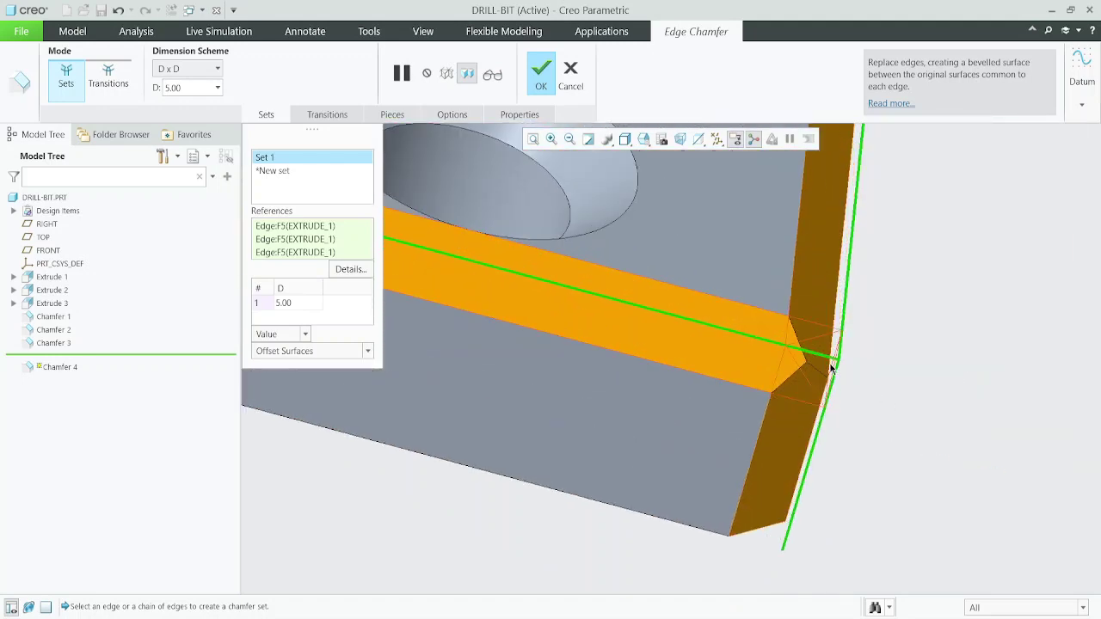
pyautogui.click(108, 77)
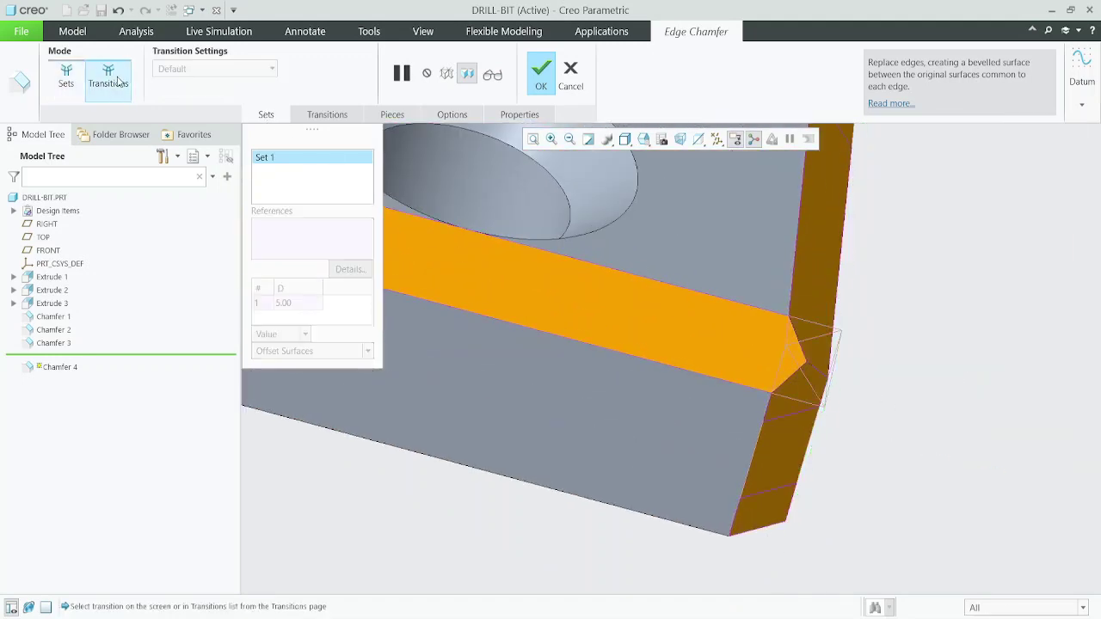
# Step: Review the corner chamfer's transitions, pieces, attachment options and sets
pyautogui.click(331, 115)
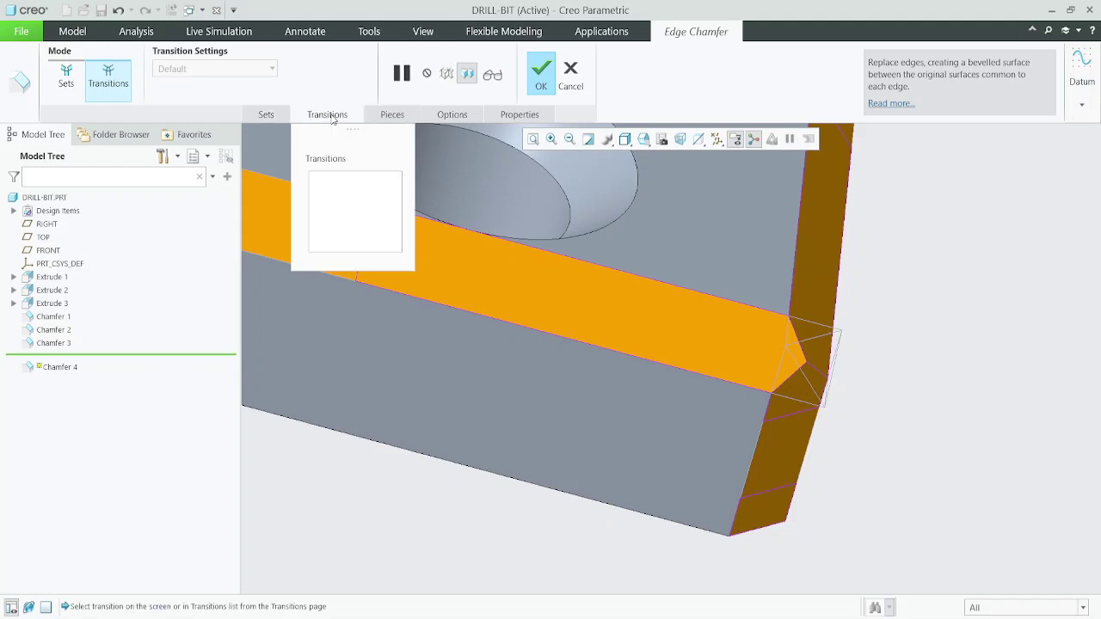
pyautogui.click(392, 115)
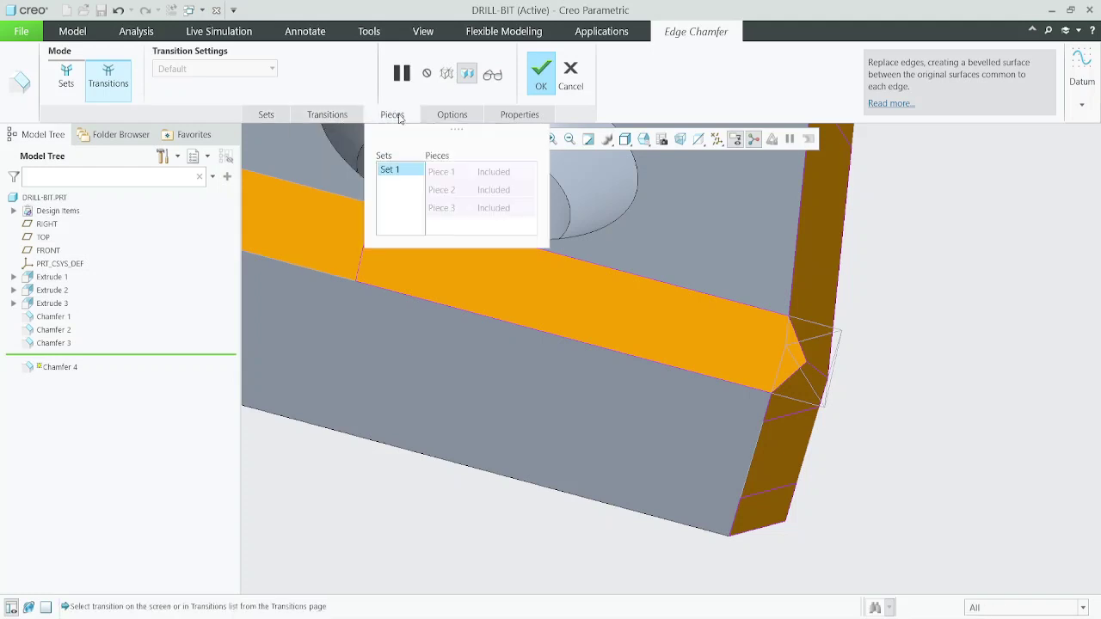
pyautogui.click(266, 115)
pyautogui.click(331, 118)
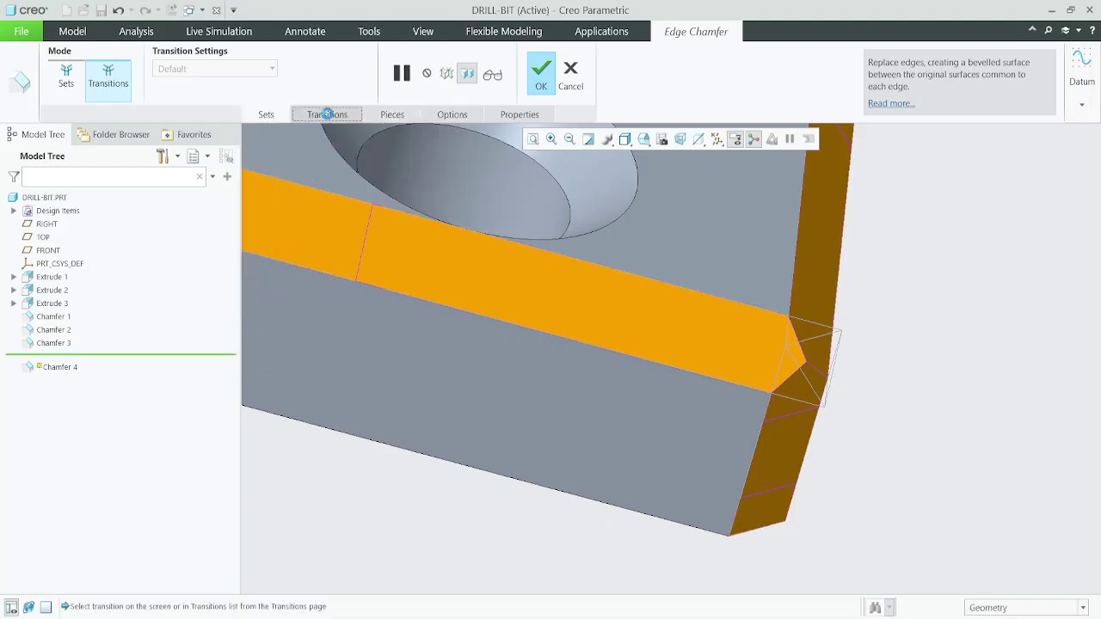
pyautogui.click(395, 125)
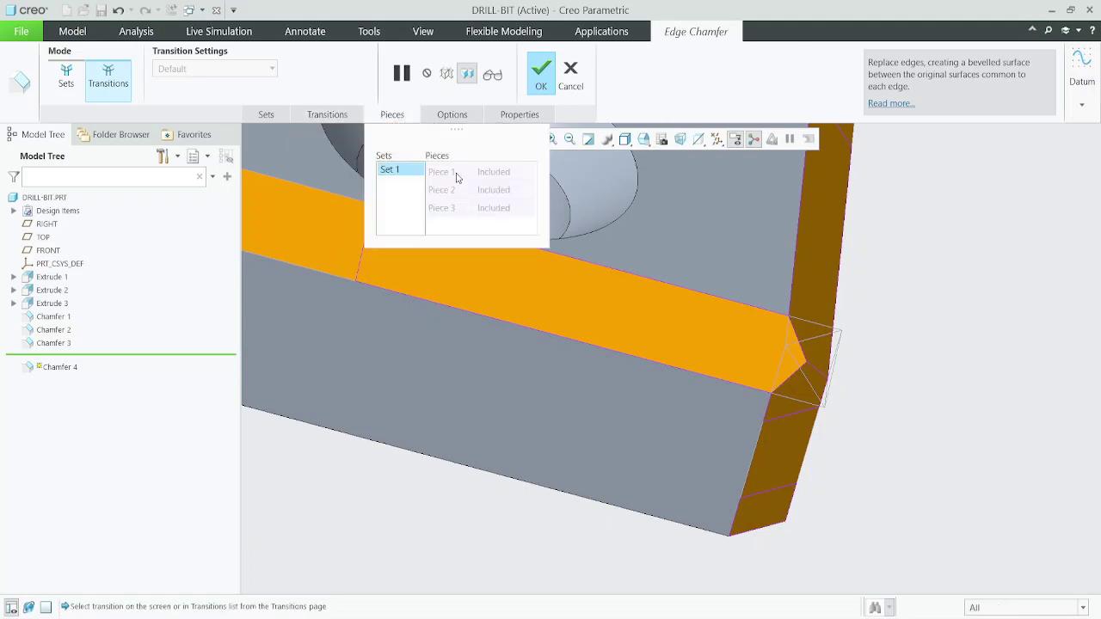
pyautogui.click(454, 118)
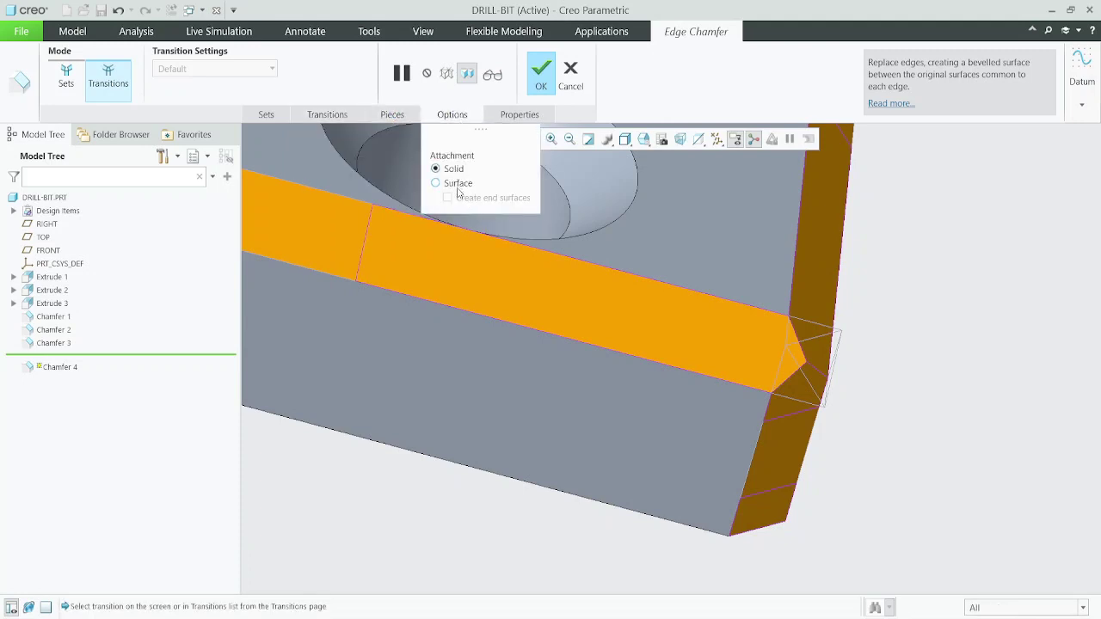
pyautogui.click(266, 115)
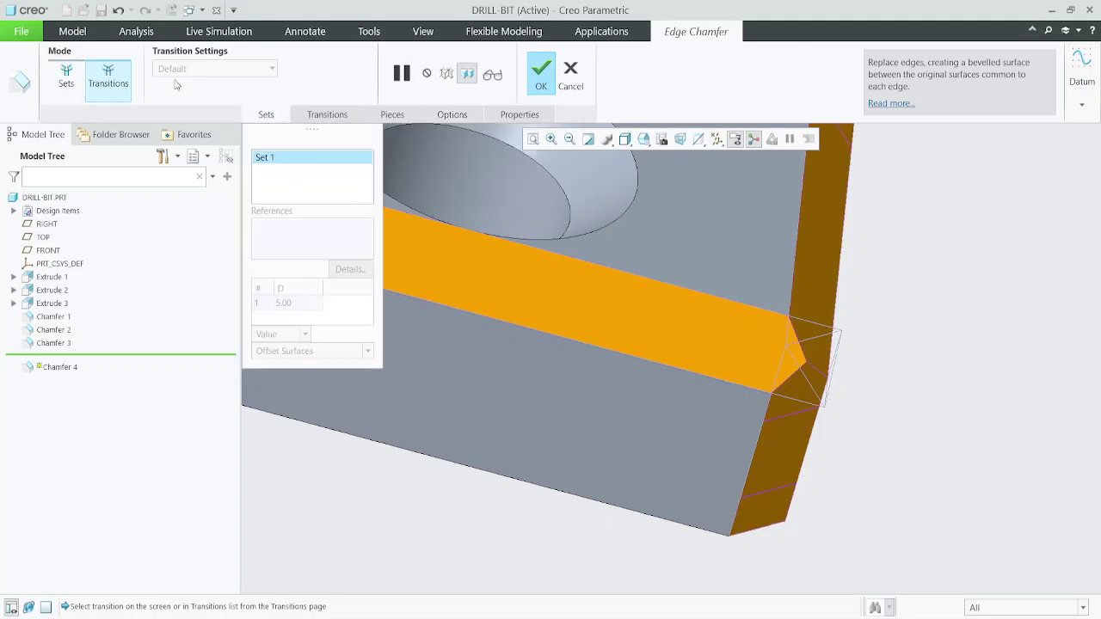
# Step: Select the transition where the three chamfered edges meet and set it to Corner Plane
pyautogui.click(808, 365)
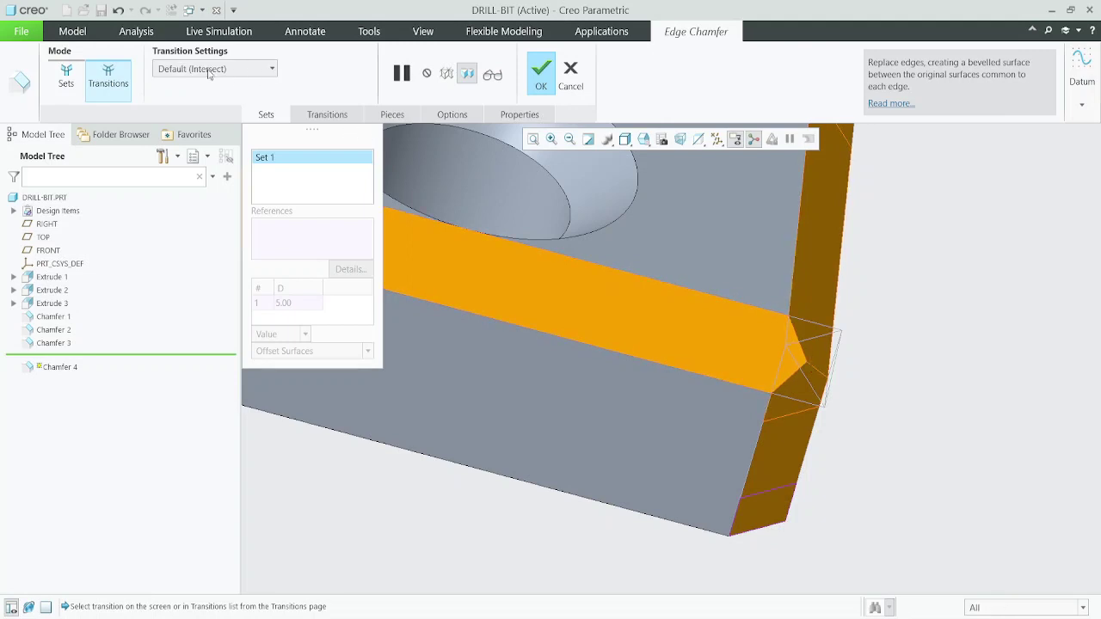
pyautogui.click(244, 76)
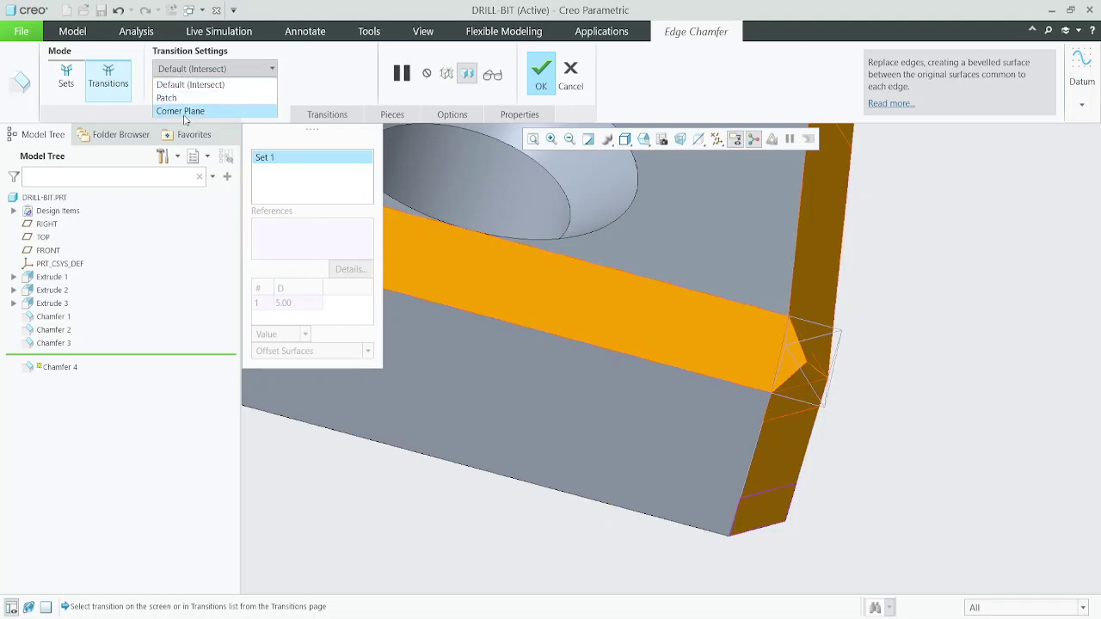
pyautogui.click(214, 112)
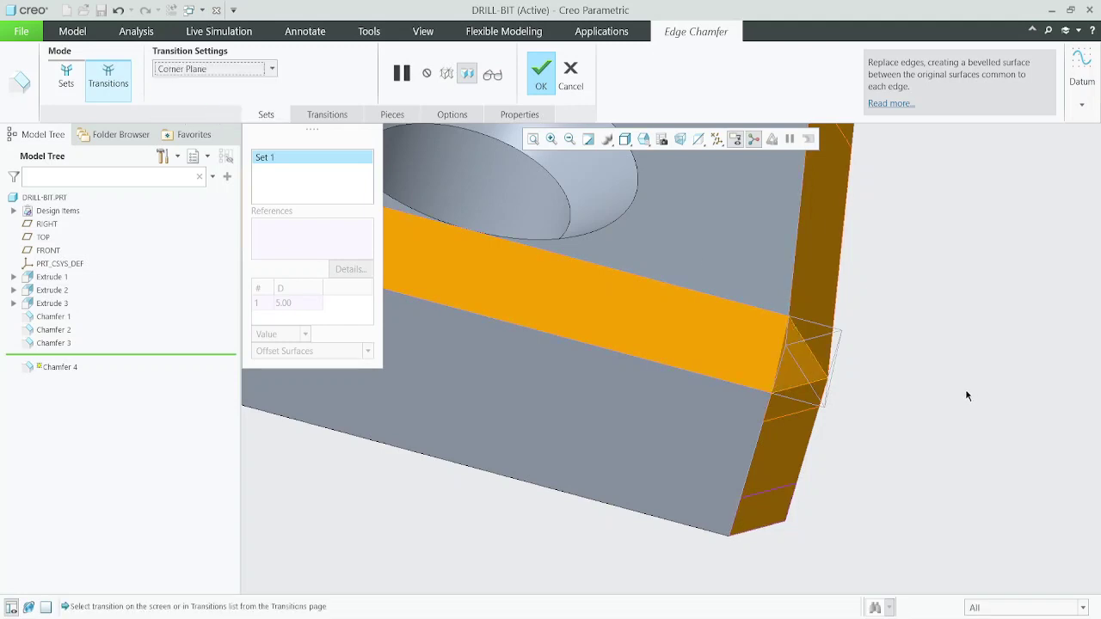
# Step: Examine the Corner Plane transition at the base plate's corner from several angles
pyautogui.scroll(-3, 788, 354)
pyautogui.moveTo(787, 339); pyautogui.dragTo(761, 393, button='middle')
pyautogui.scroll(3, 762, 393)
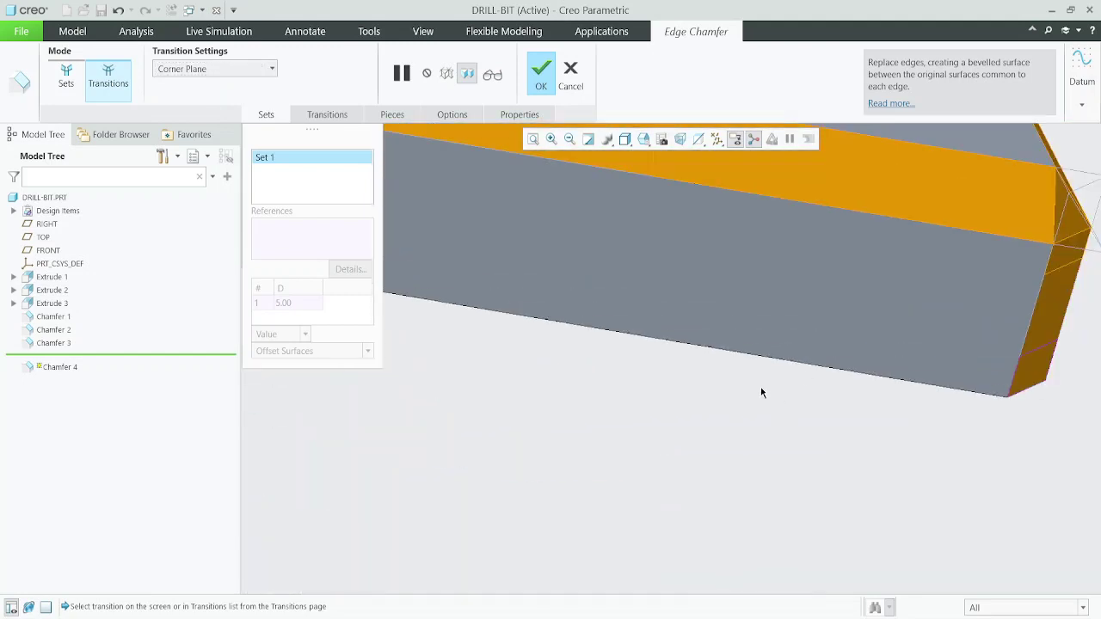
pyautogui.scroll(-3, 922, 296)
pyautogui.scroll(5, 925, 296)
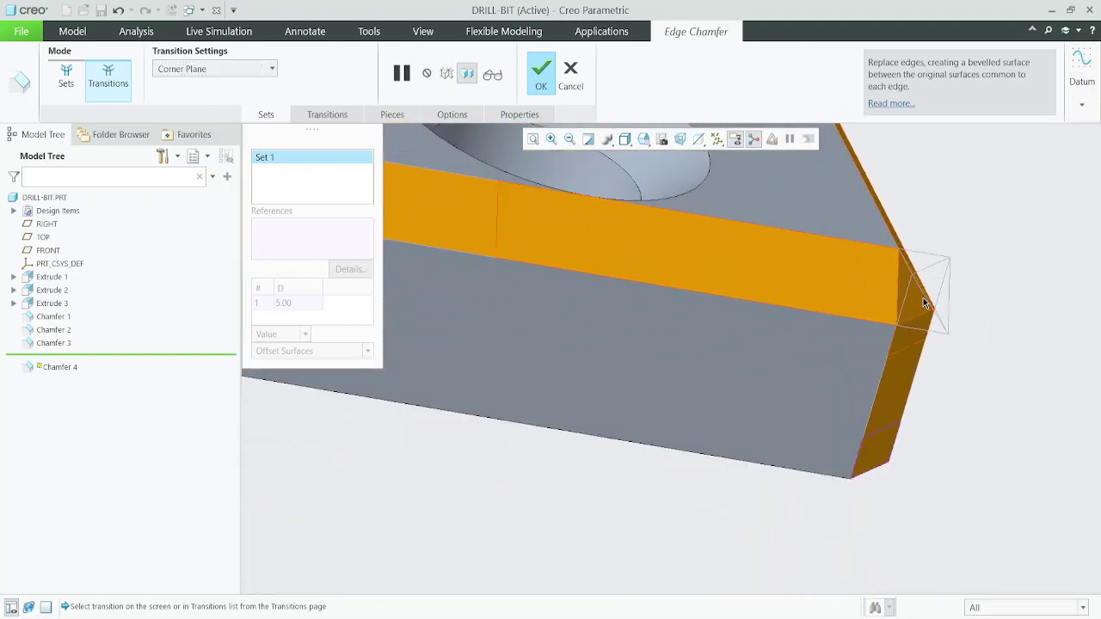
pyautogui.scroll(-2, 847, 363)
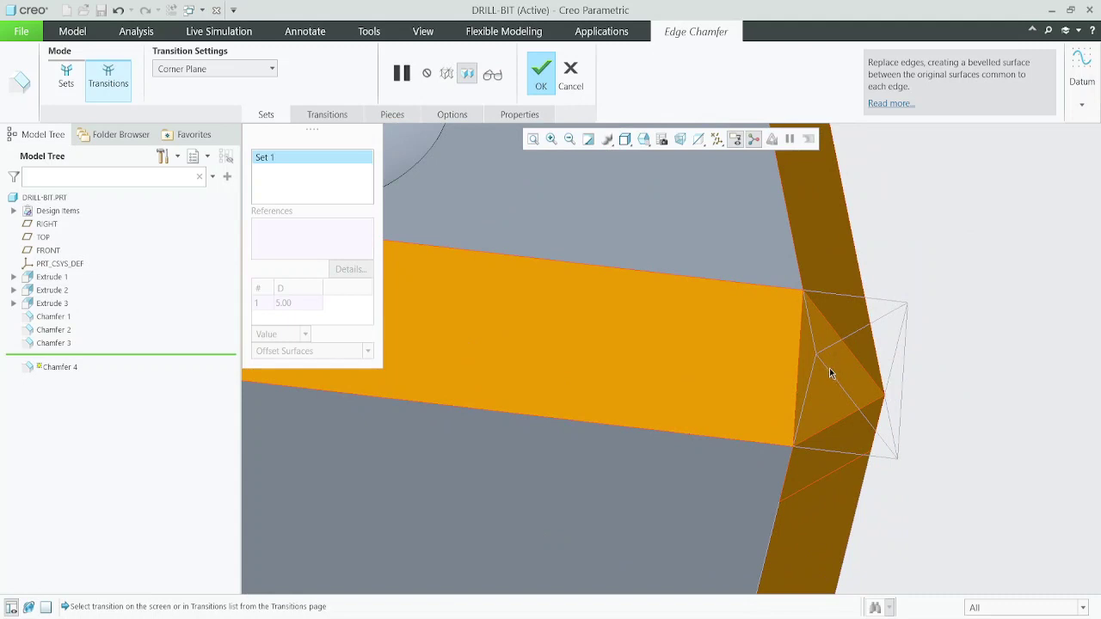
pyautogui.scroll(5, 839, 371)
pyautogui.scroll(-2, 738, 402)
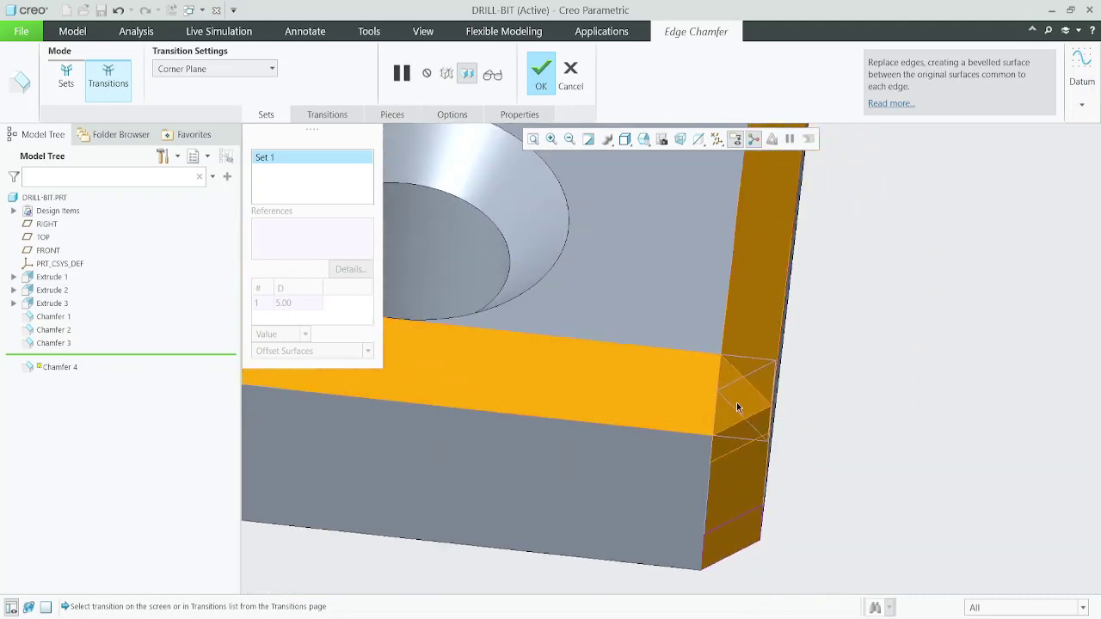
pyautogui.scroll(-2, 736, 398)
pyautogui.moveTo(726, 372); pyautogui.dragTo(740, 361, button='middle')
pyautogui.scroll(3, 734, 391)
pyautogui.scroll(-2, 828, 263)
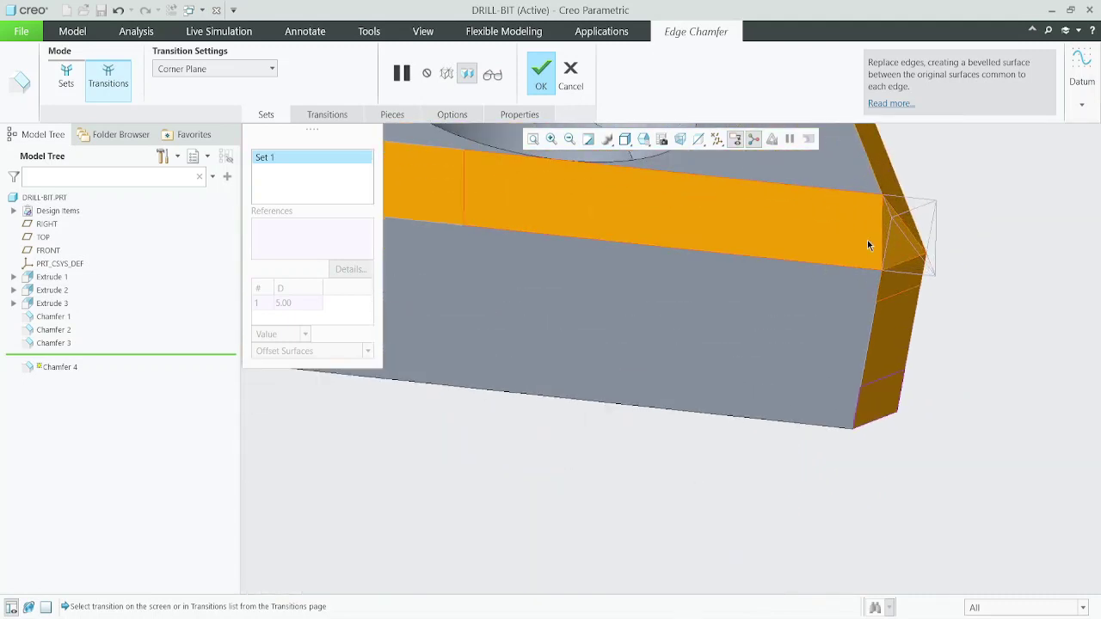
pyautogui.scroll(4, 868, 262)
pyautogui.scroll(-2, 843, 303)
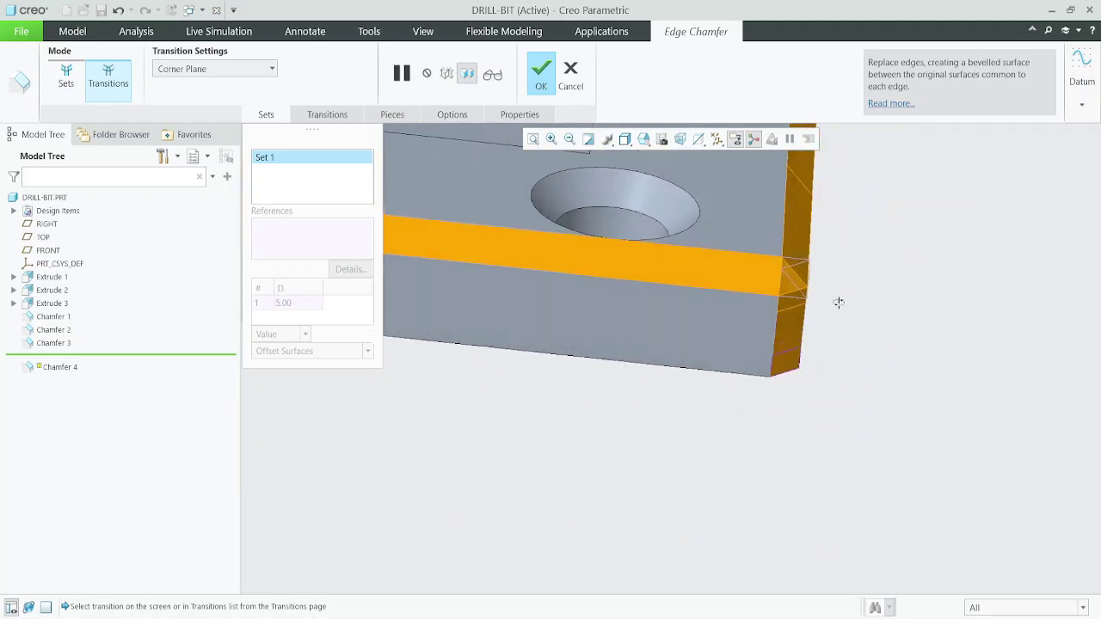
pyautogui.scroll(-1, 745, 269)
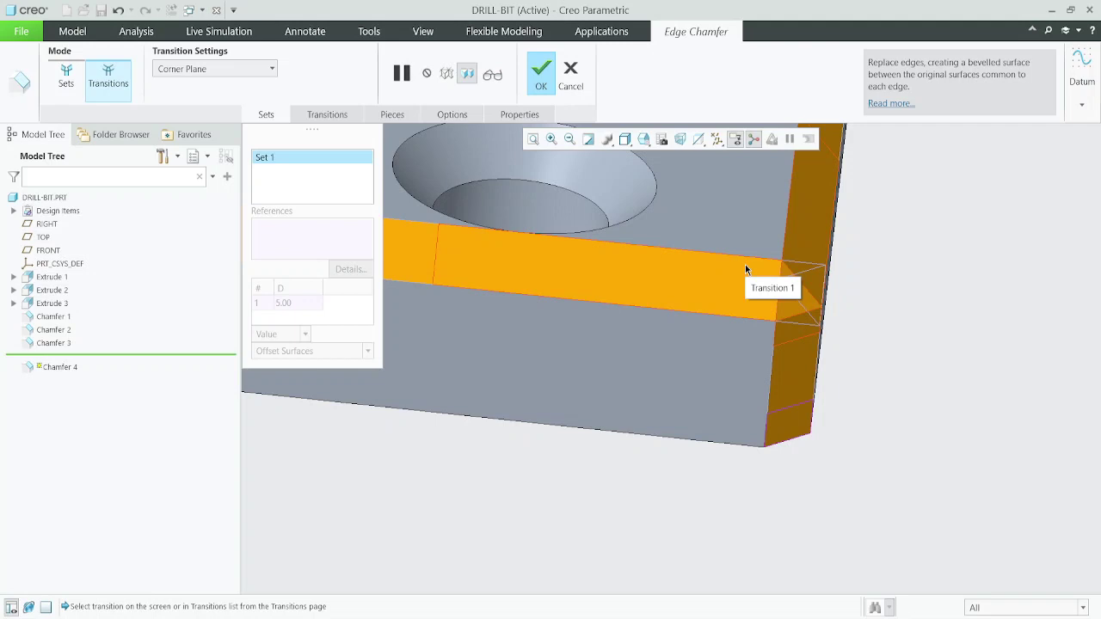
# Step: Accept the corner chamfer and return the part to its default orientation
pyautogui.click(547, 86)
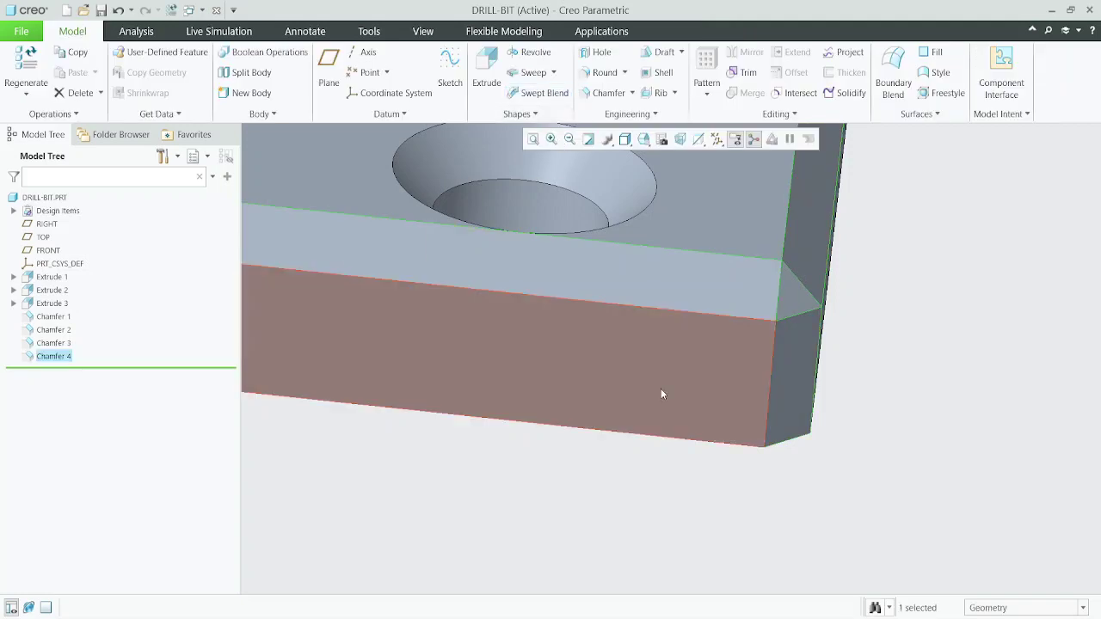
pyautogui.hotkey('ctrl', 'd')
pyautogui.click(716, 393)
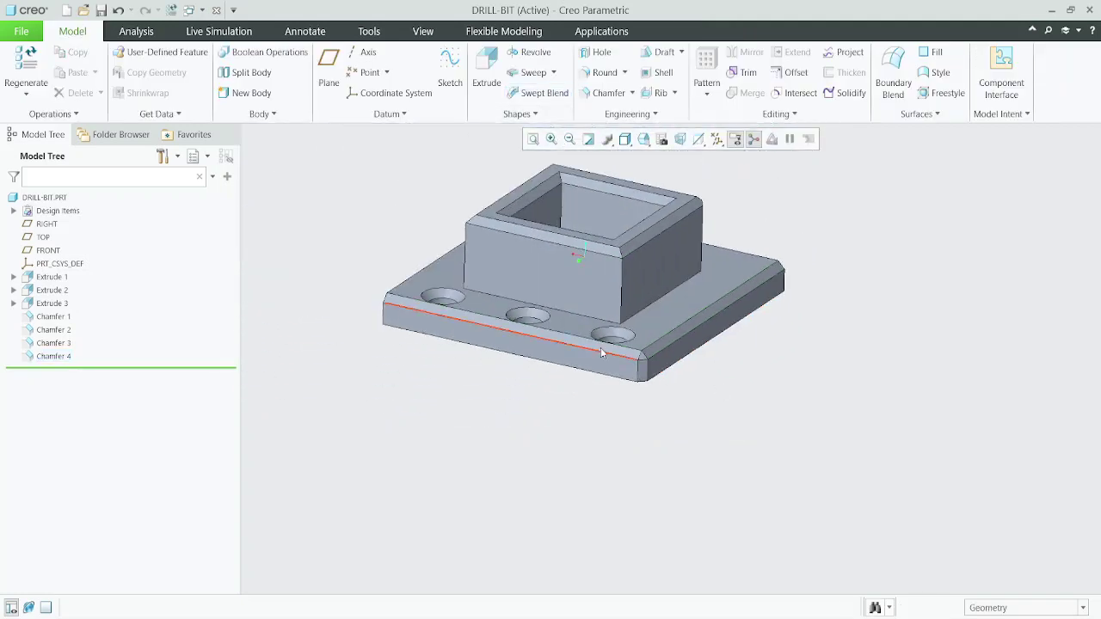
# Step: Chamfer the block's vertical corner edge nearest the holes using the D x D scheme with D 10
pyautogui.click(607, 93)
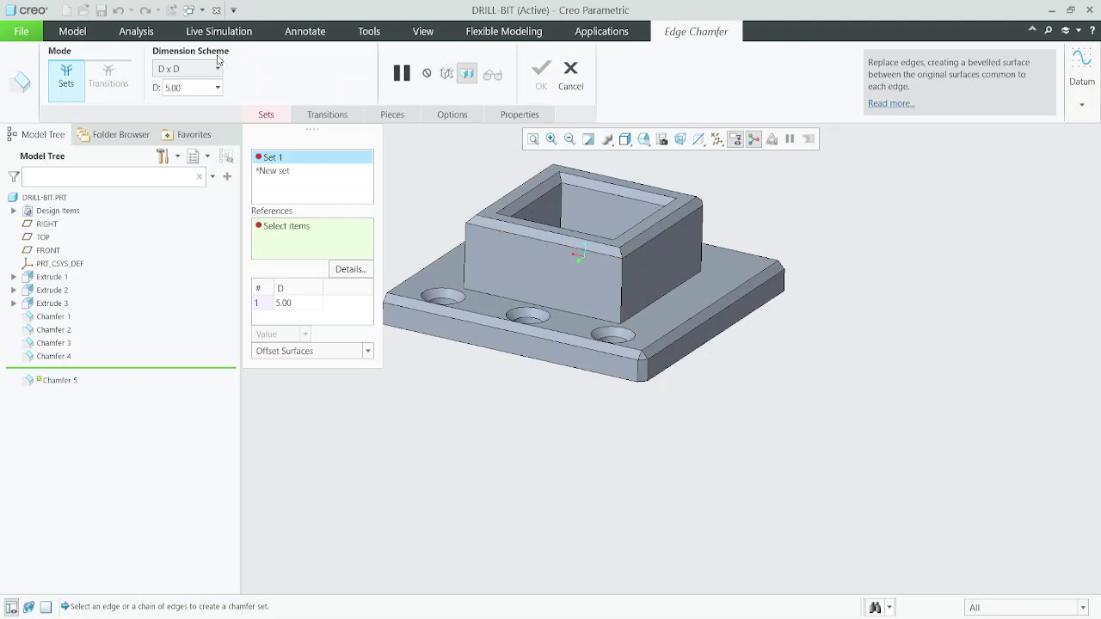
pyautogui.scroll(3, 585, 266)
pyautogui.click(619, 308)
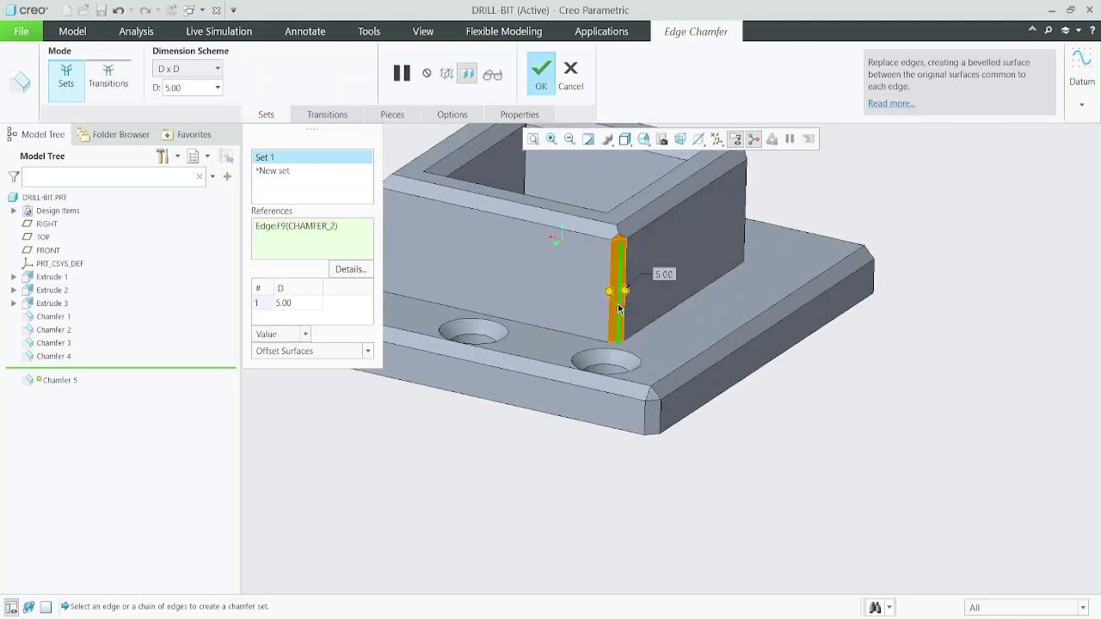
pyautogui.doubleClick(183, 88)
pyautogui.write('10')
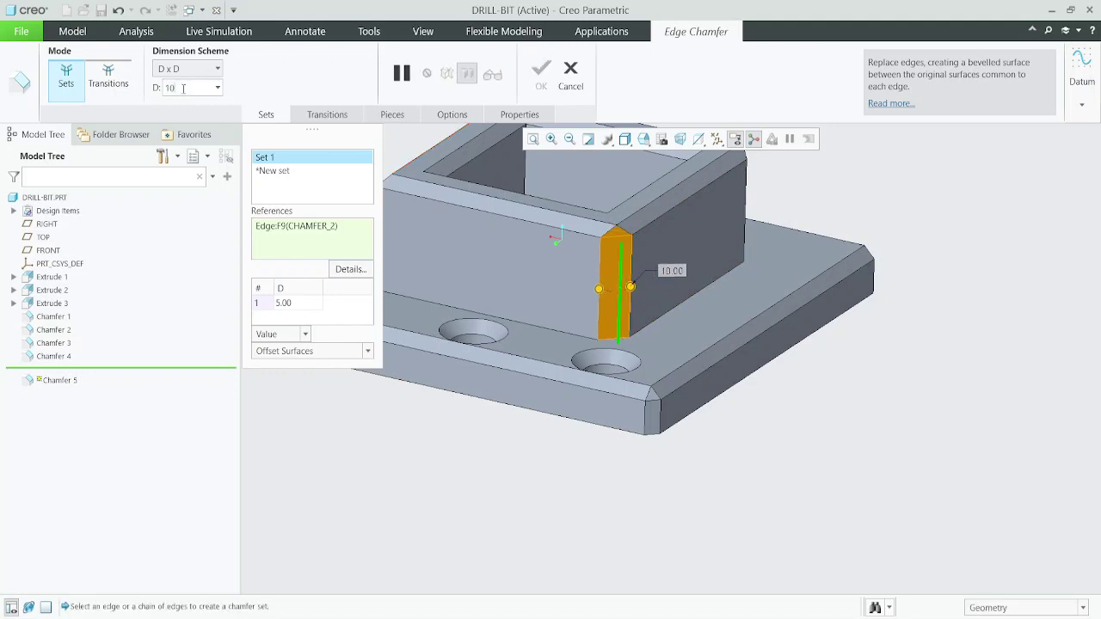
pyautogui.press('Return')
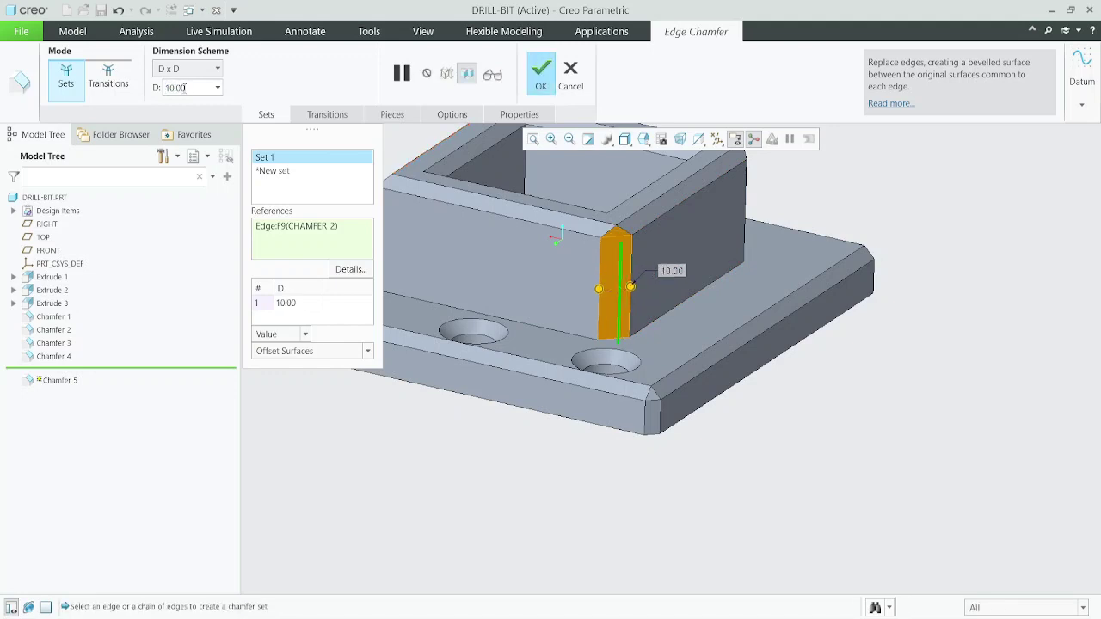
pyautogui.click(541, 73)
pyautogui.hotkey('ctrl', 'd')
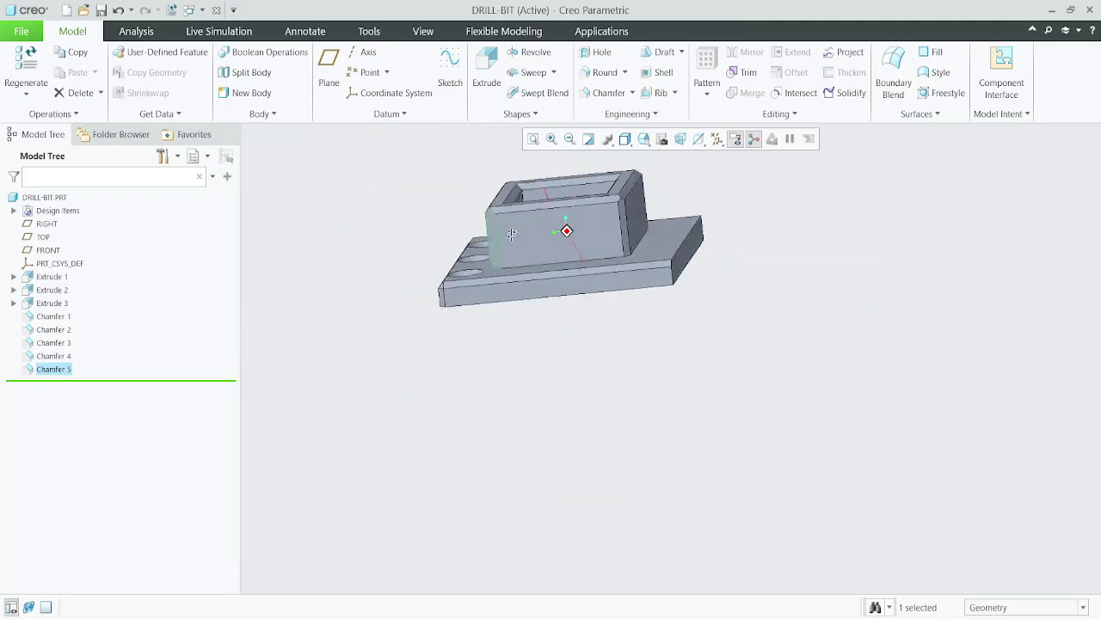
# Step: Edit the block's vertical edge chamfer, adding a second set on the diagonally opposite vertical edge with D 15
pyautogui.doubleClick(47, 369)
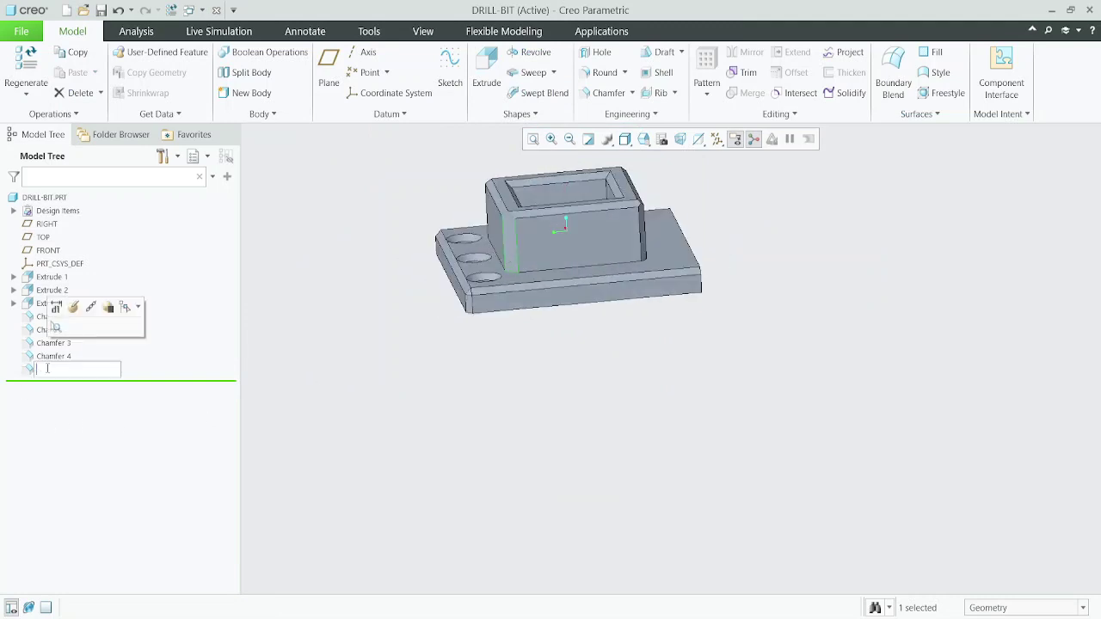
pyautogui.click(73, 307)
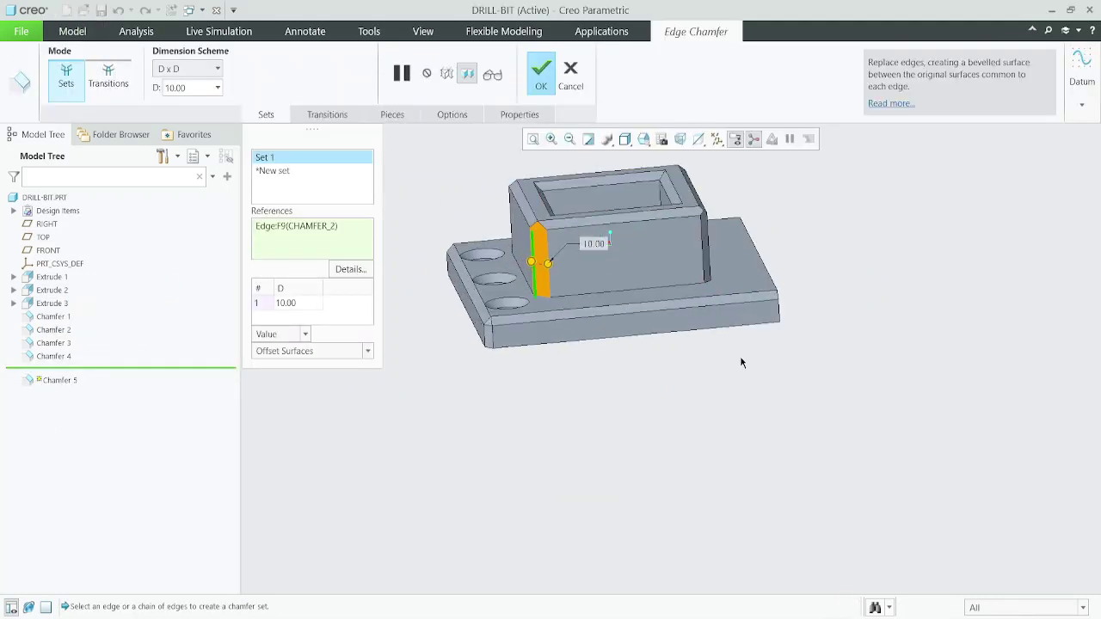
pyautogui.moveTo(740, 362); pyautogui.dragTo(615, 293, button='middle')
pyautogui.scroll(-3, 684, 315)
pyautogui.scroll(3, 685, 315)
pyautogui.scroll(5, 607, 312)
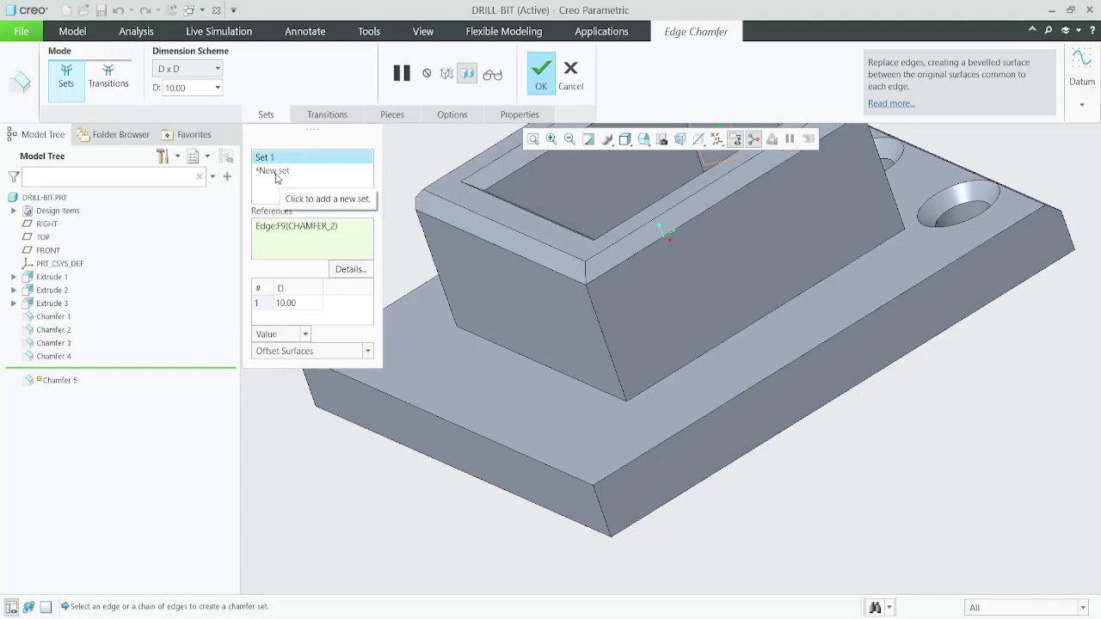
pyautogui.click(276, 178)
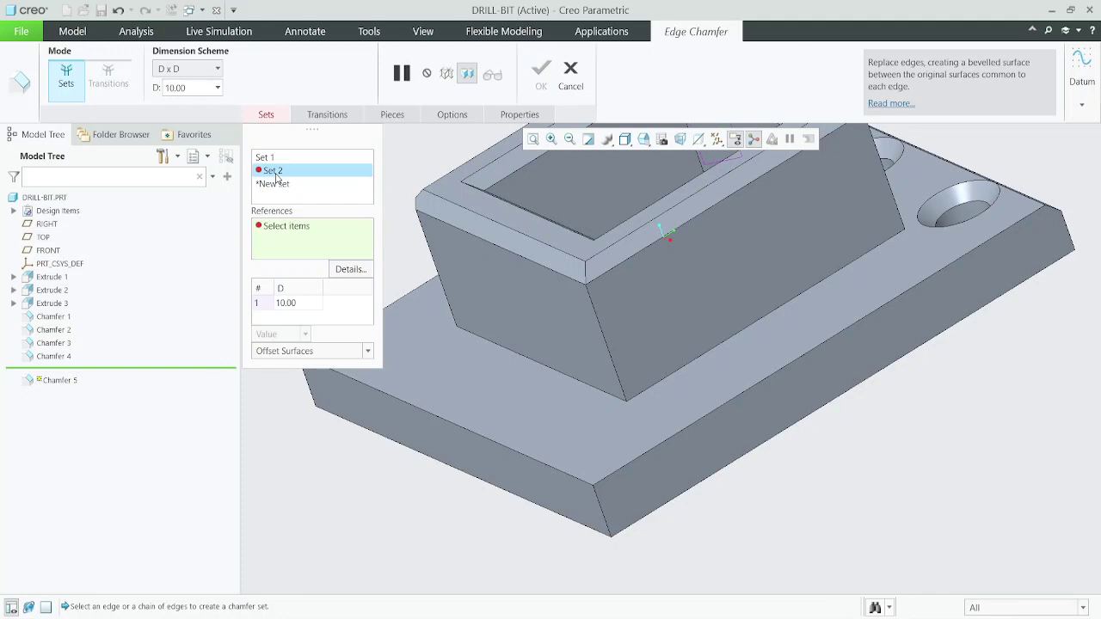
pyautogui.click(606, 346)
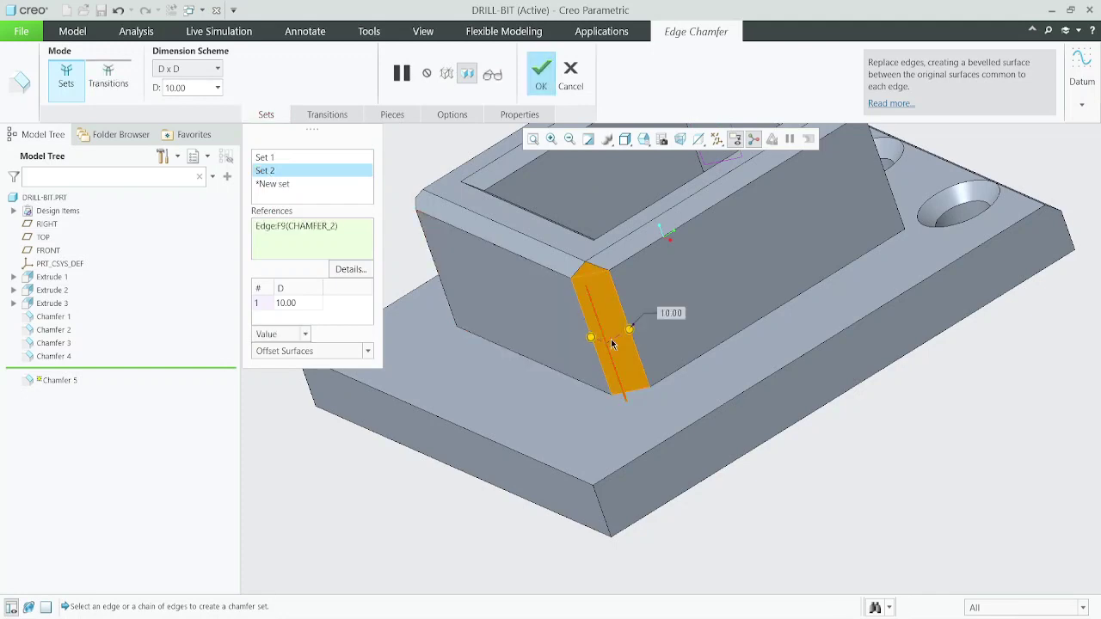
pyautogui.doubleClick(671, 314)
pyautogui.write('15')
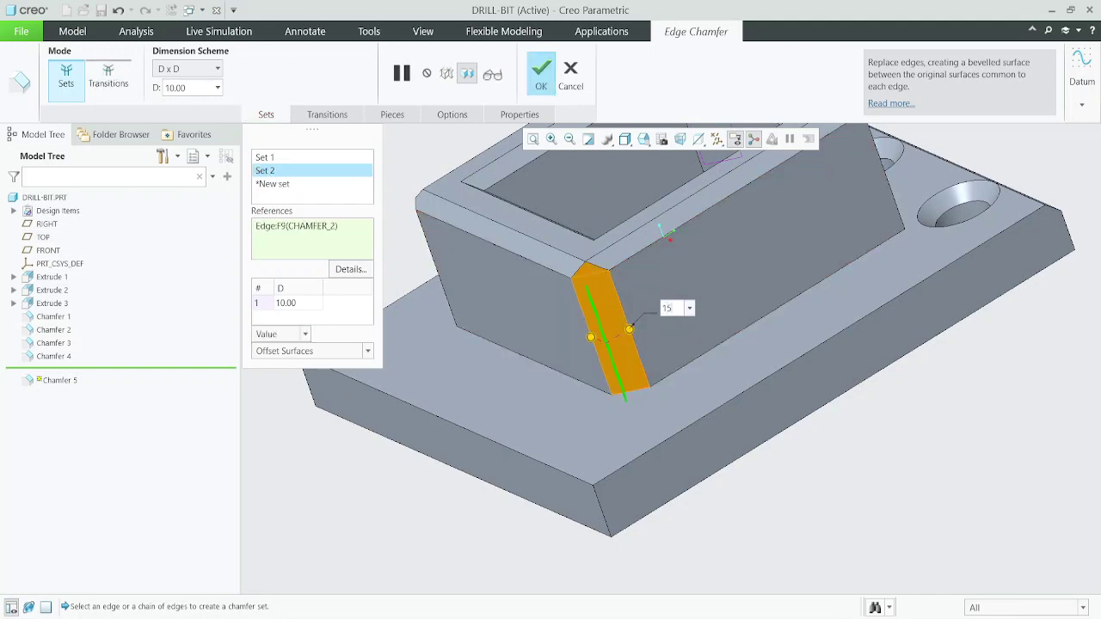
pyautogui.press('Return')
pyautogui.scroll(-5, 640, 348)
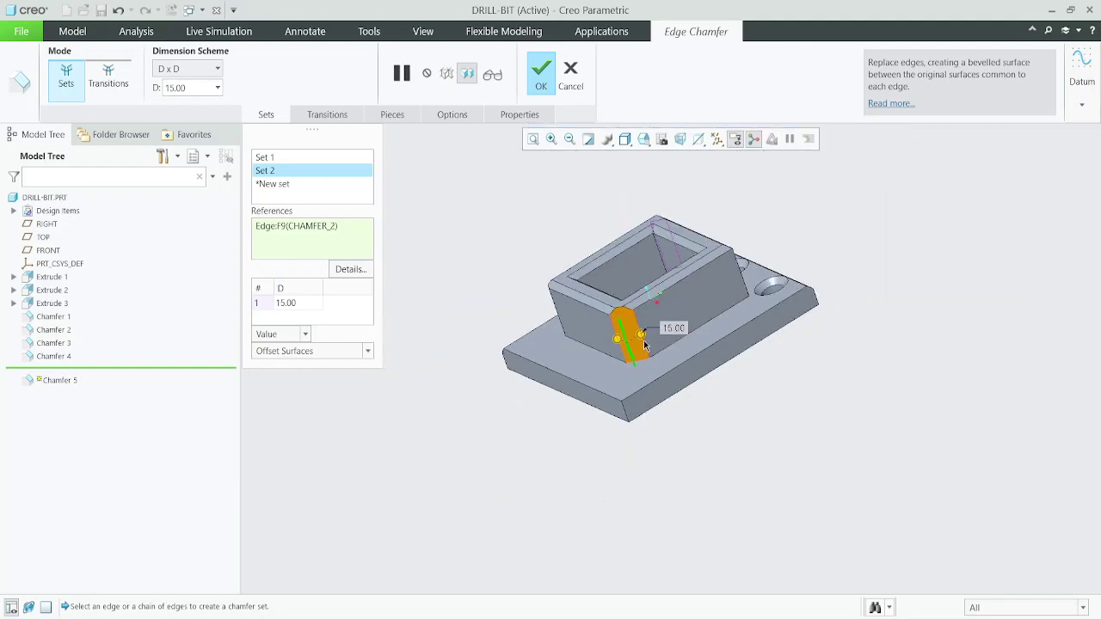
# Step: Change the second set's dimension scheme to O X O
pyautogui.moveTo(640, 348); pyautogui.dragTo(559, 308, button='middle')
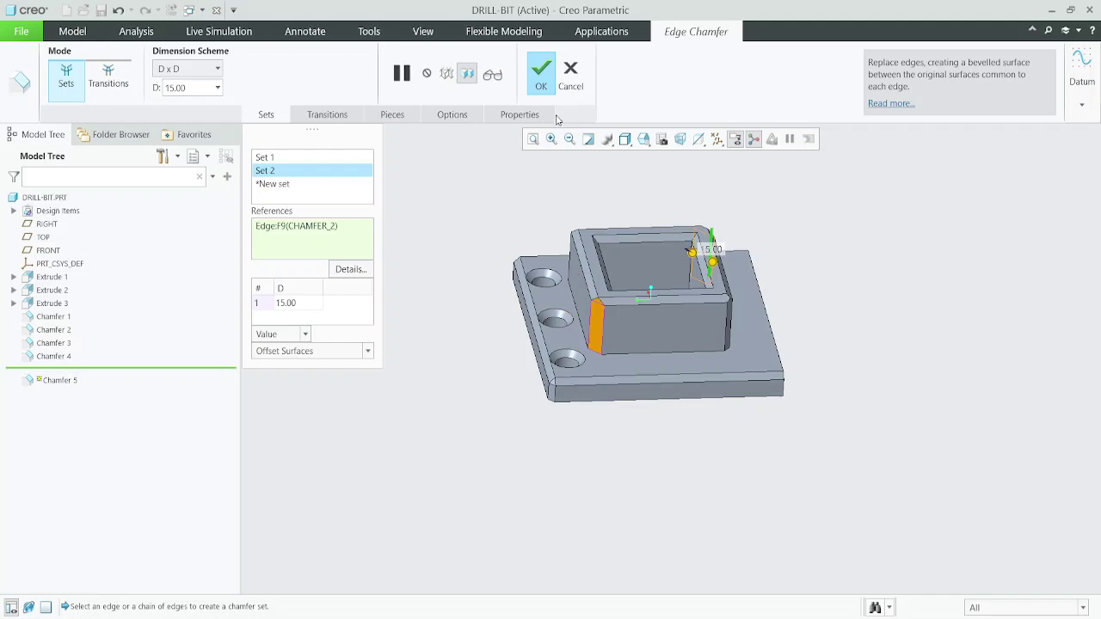
pyautogui.click(212, 70)
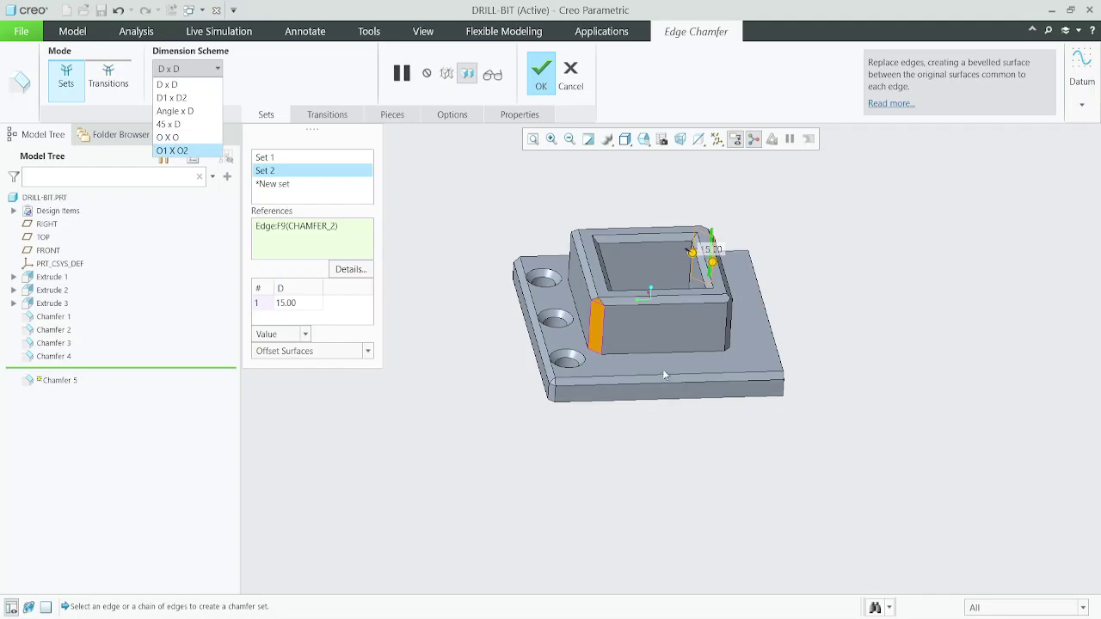
pyautogui.click(168, 137)
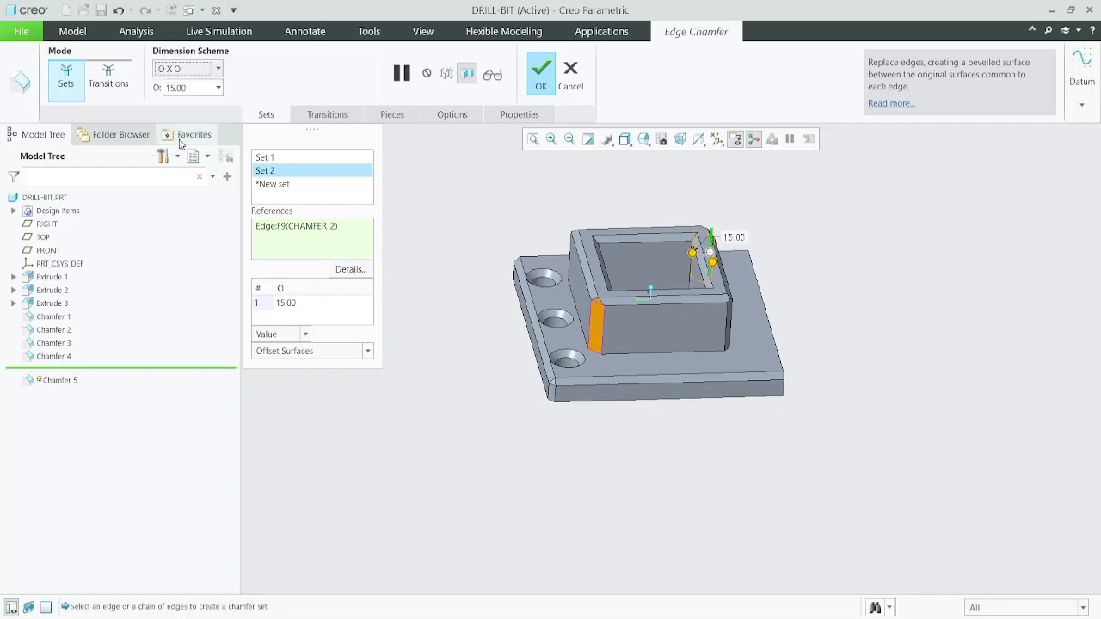
# Step: Accept the two-set chamfer on the block's diagonally opposite vertical edges and check the part from several sides
pyautogui.moveTo(770, 334); pyautogui.dragTo(667, 342, button='middle')
pyautogui.scroll(-3, 665, 315)
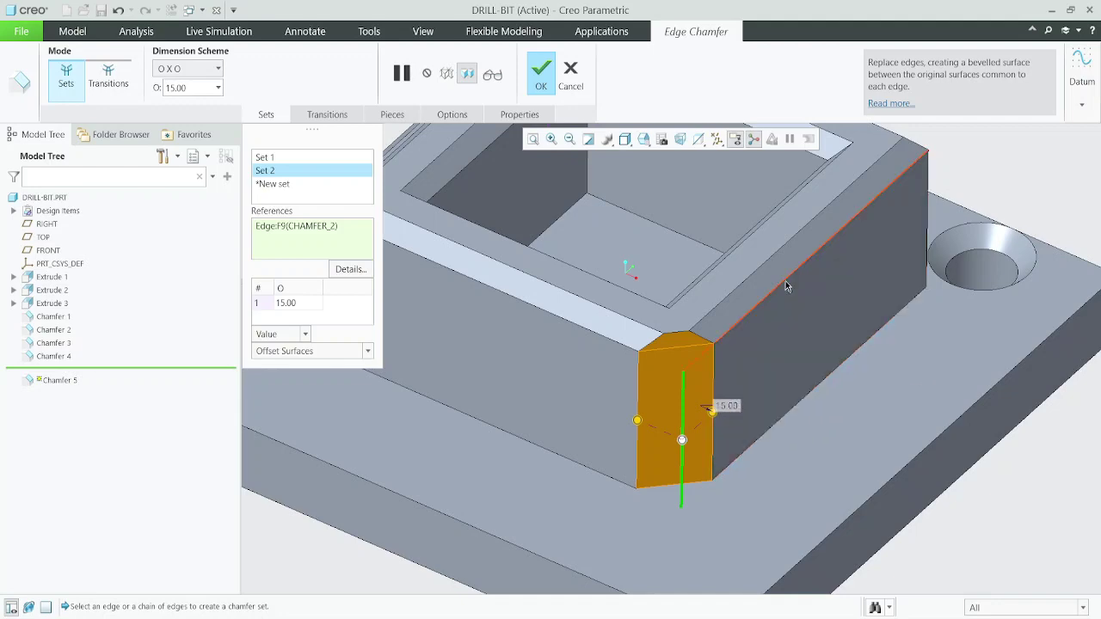
pyautogui.click(543, 84)
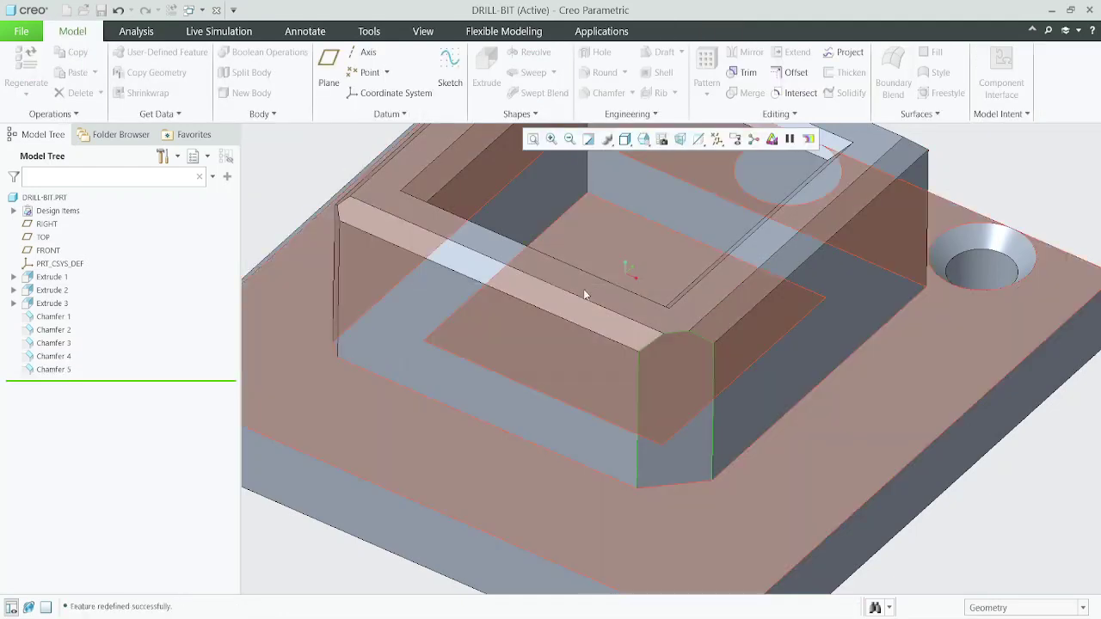
pyautogui.scroll(5, 551, 320)
pyautogui.moveTo(626, 387); pyautogui.dragTo(507, 387, button='middle')
pyautogui.scroll(1, 507, 388)
pyautogui.scroll(-4, 566, 333)
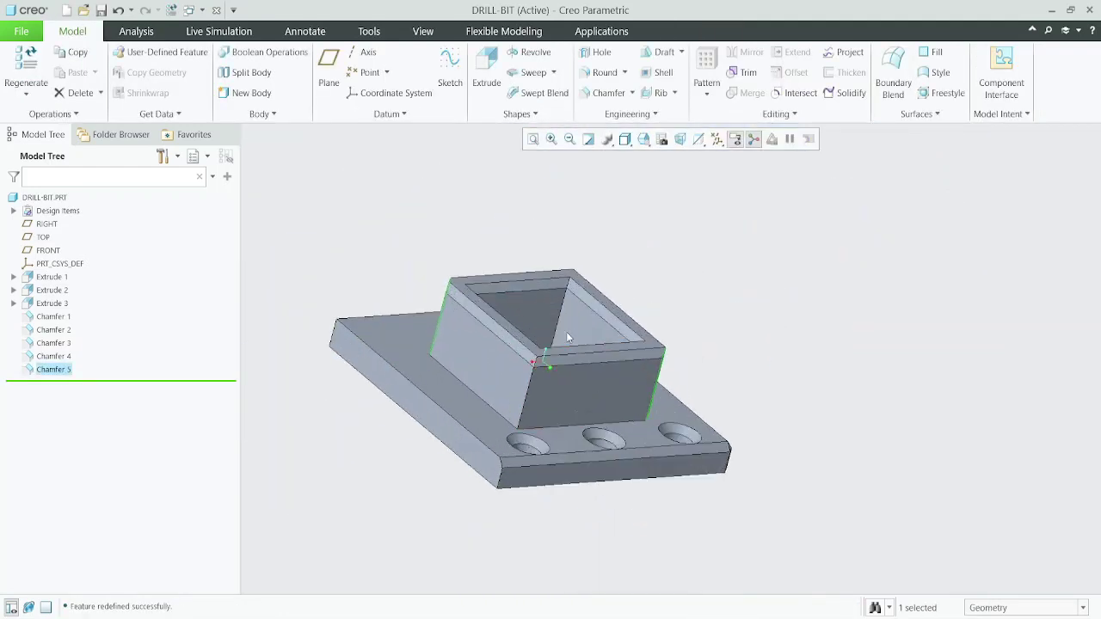
pyautogui.scroll(2, 558, 364)
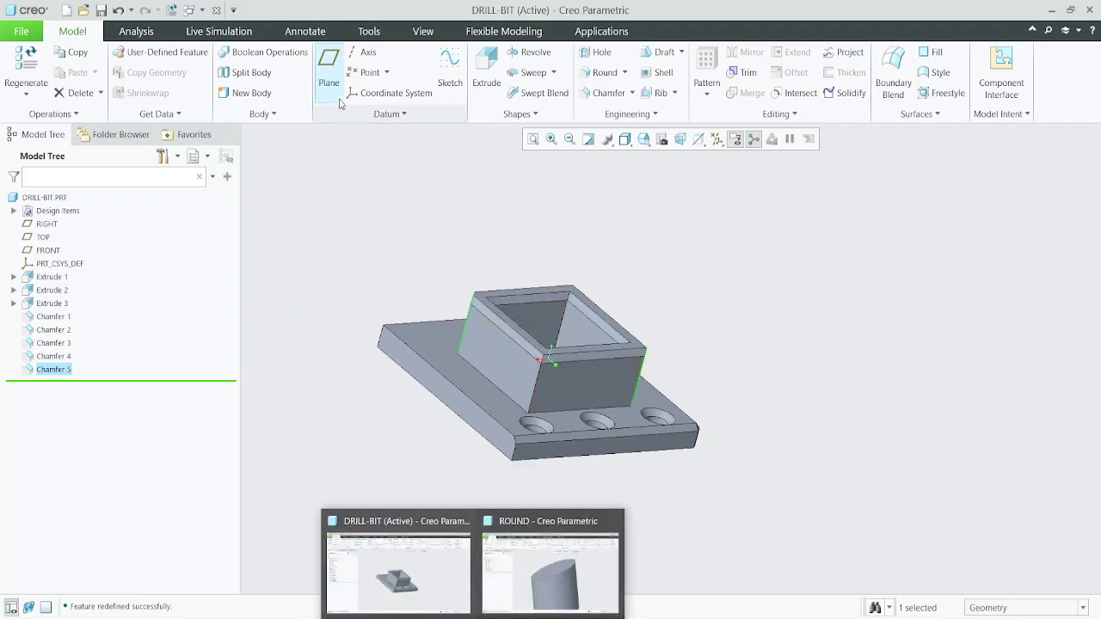
# Step: Switch to the open ROUND part and orient the cylinder to show its slanted top face
pyautogui.moveTo(473, 618)
pyautogui.click(551, 568)
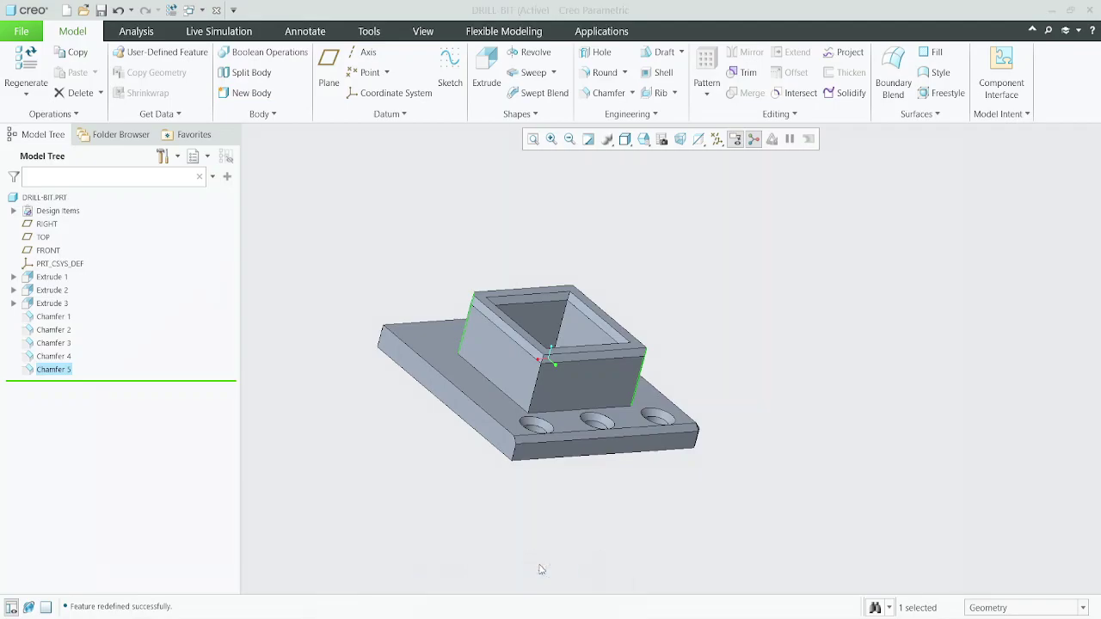
pyautogui.scroll(-3, 539, 354)
pyautogui.moveTo(514, 345); pyautogui.dragTo(591, 251, button='middle')
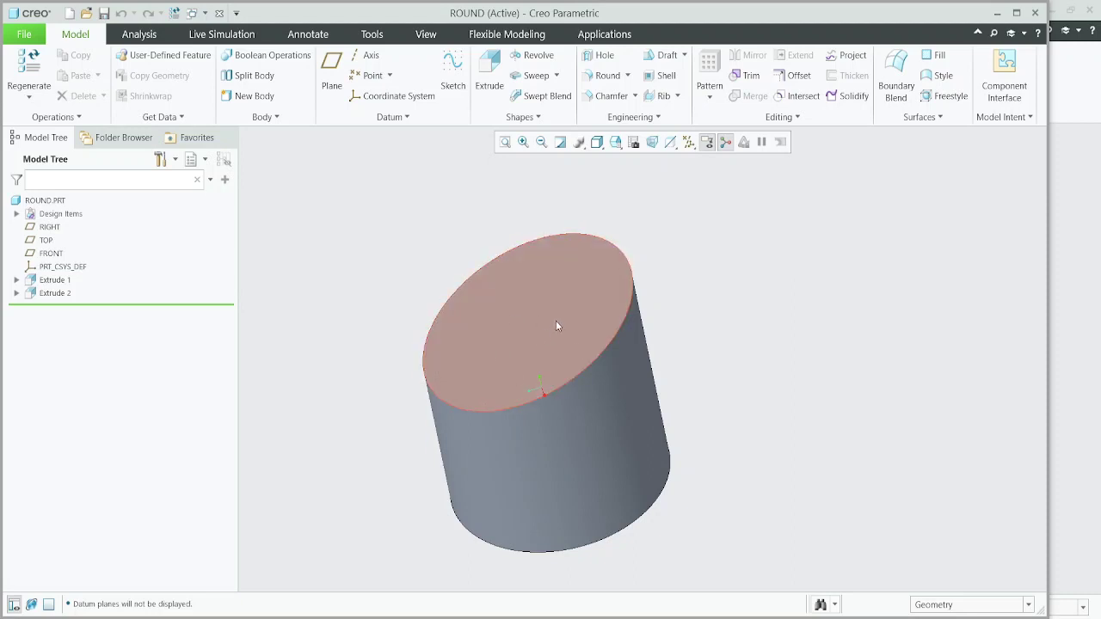
pyautogui.moveTo(555, 320); pyautogui.dragTo(555, 300, button='middle')
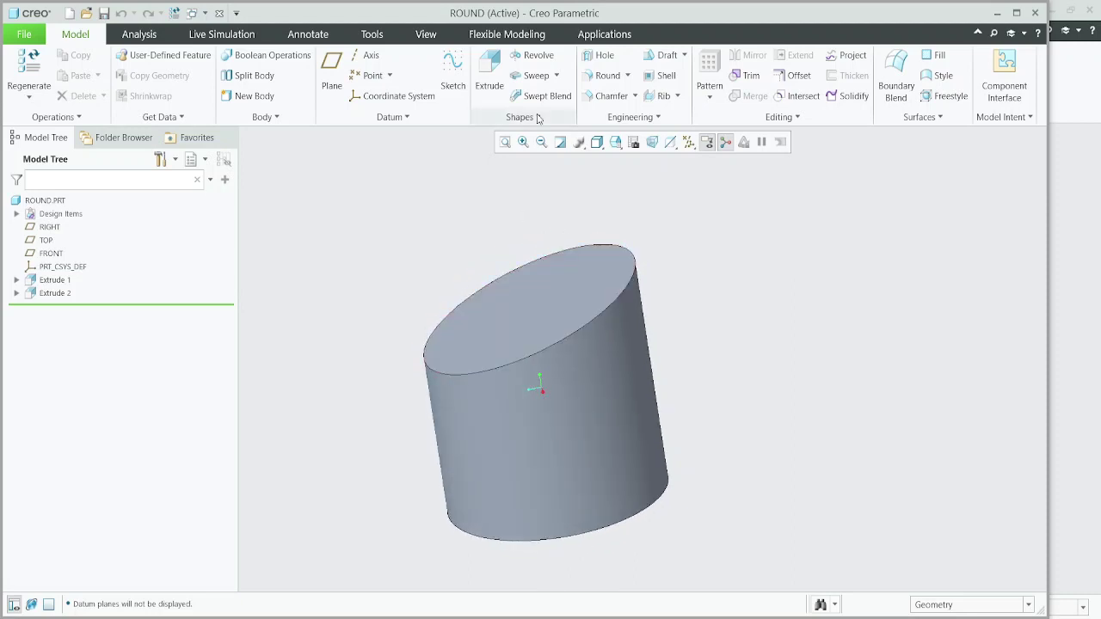
# Step: Chamfer the rim of the cylinder's slanted top face using the O X O scheme with O 15
pyautogui.click(608, 96)
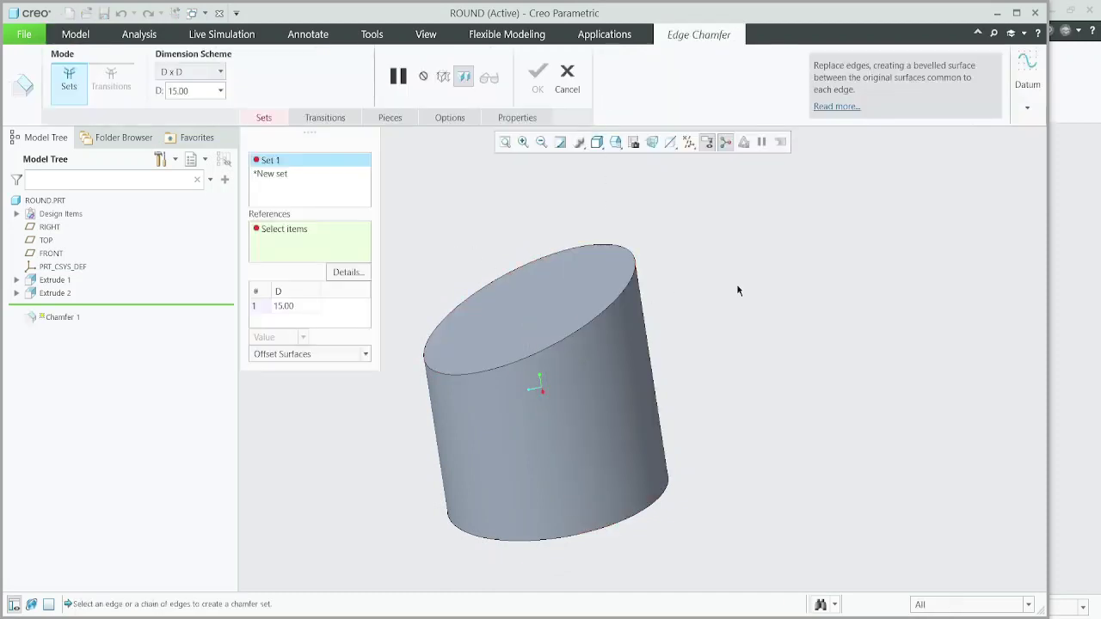
pyautogui.moveTo(597, 283)
pyautogui.mouseDown(button='middle')
pyautogui.moveTo(594, 304)
pyautogui.moveTo(609, 305)
pyautogui.moveTo(572, 337)
pyautogui.mouseUp(button='middle')
pyautogui.scroll(2, 566, 340)
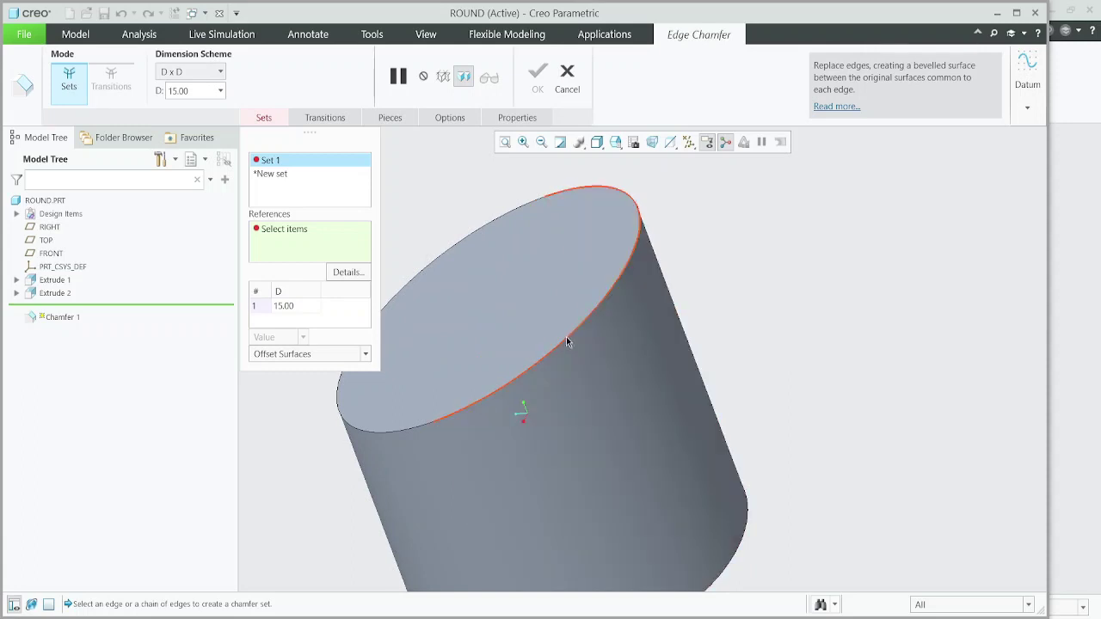
pyautogui.scroll(-2, 688, 324)
pyautogui.moveTo(549, 325); pyautogui.dragTo(575, 334, button='middle')
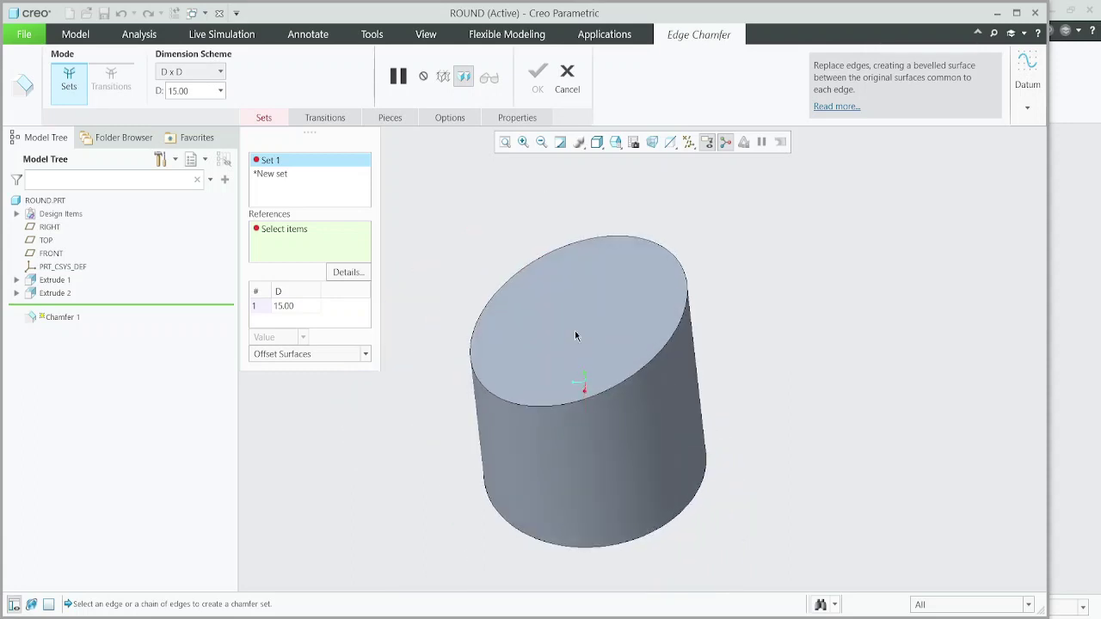
pyautogui.click(616, 391)
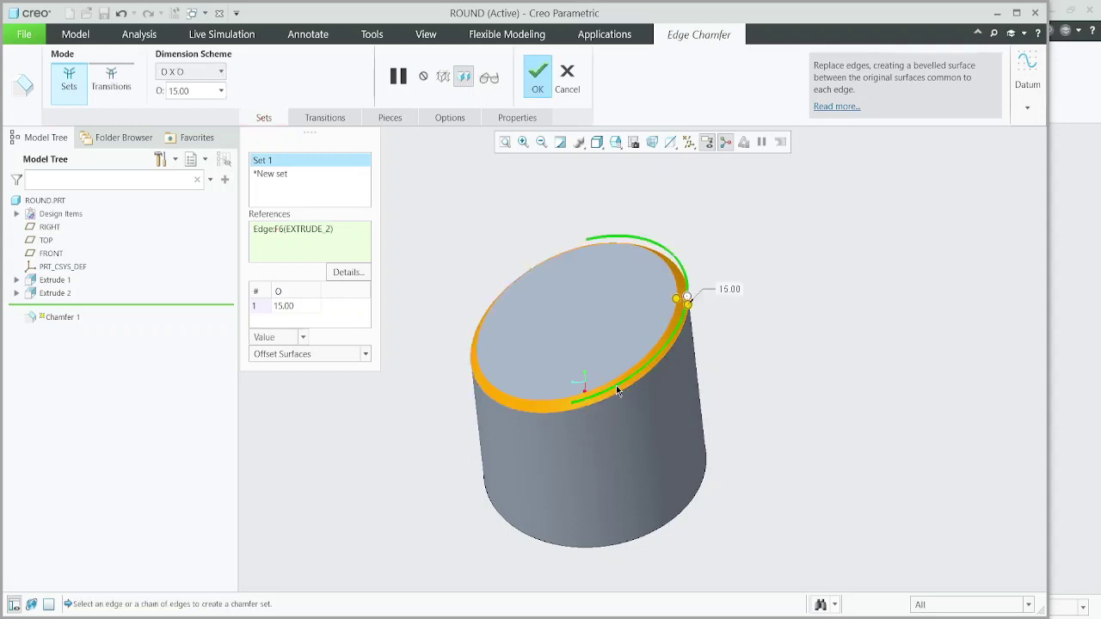
pyautogui.click(196, 72)
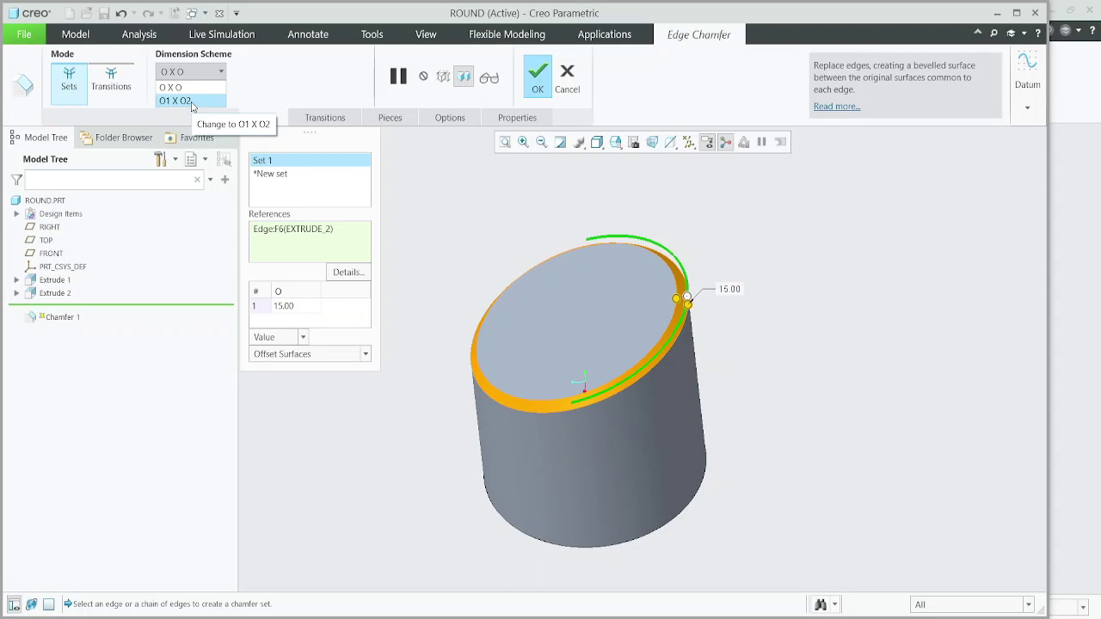
pyautogui.click(523, 83)
pyautogui.click(534, 82)
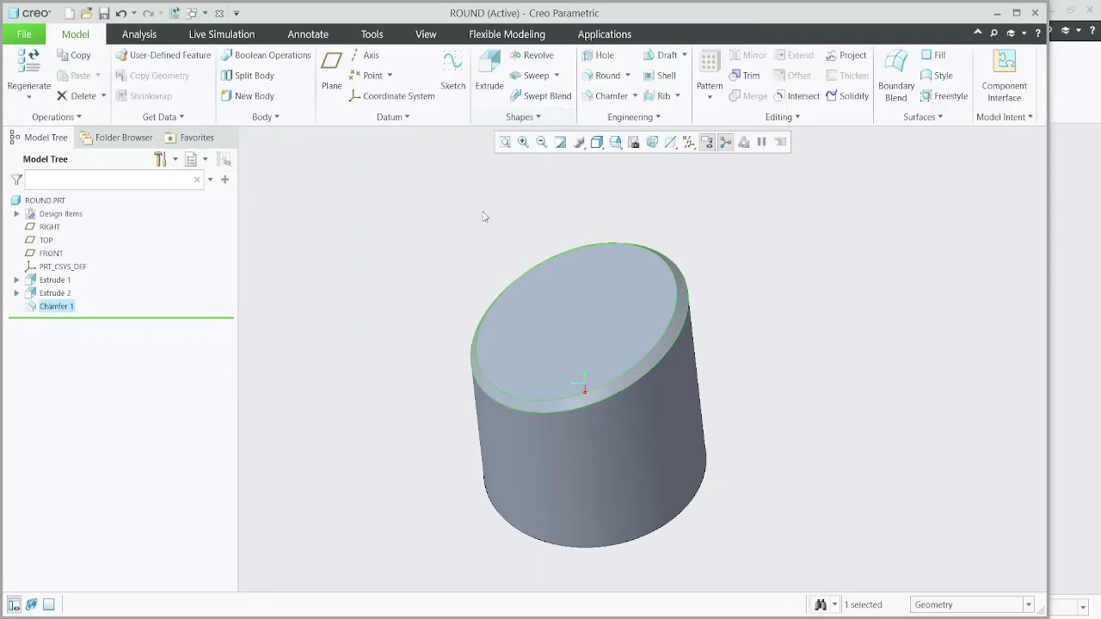
# Step: Examine the cylinder's chamfered rim, then return to the DRILL-BIT part and inspect the block's vertical edge chamfers
pyautogui.click(406, 253)
pyautogui.scroll(-3, 508, 392)
pyautogui.moveTo(545, 353); pyautogui.dragTo(516, 598, button='middle')
pyautogui.click(550, 575)
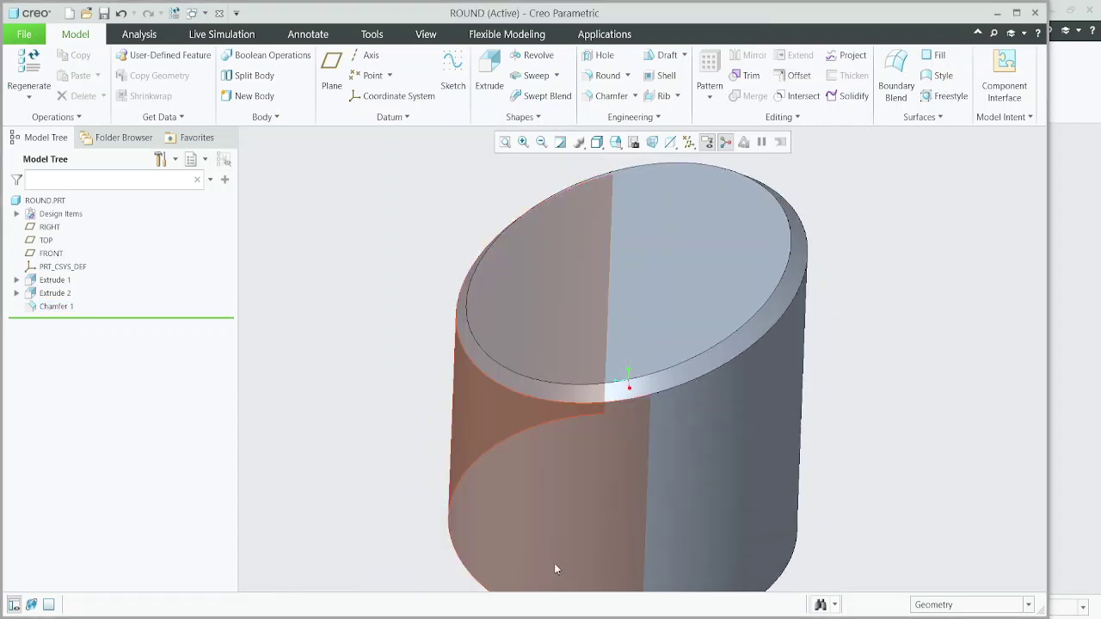
pyautogui.click(395, 575)
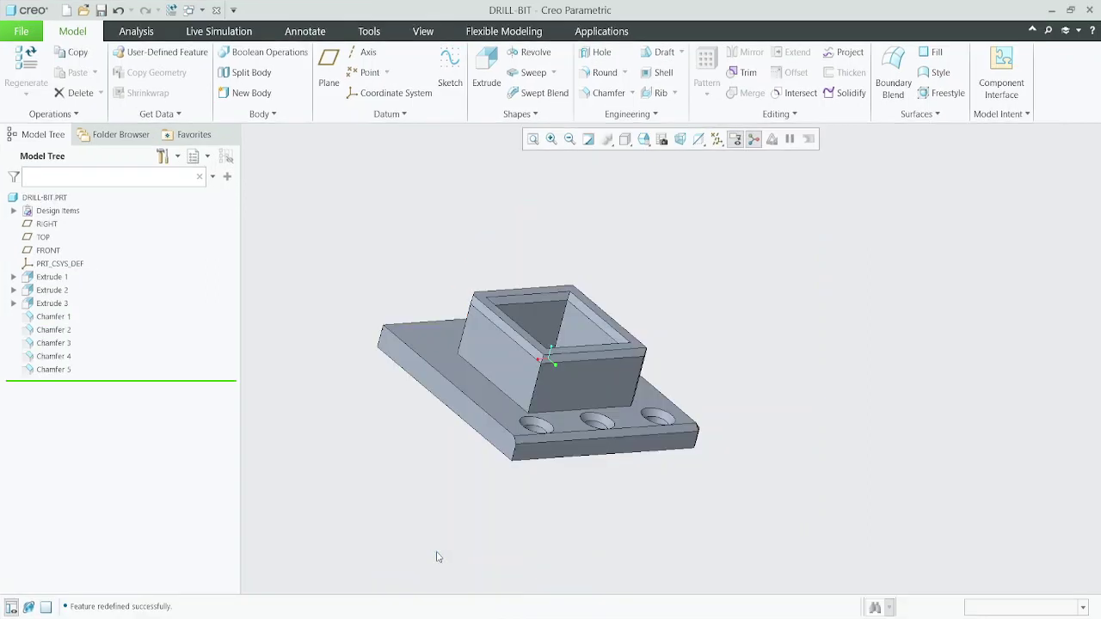
pyautogui.moveTo(519, 407)
pyautogui.mouseDown(button='middle')
pyautogui.moveTo(580, 407)
pyautogui.moveTo(572, 428)
pyautogui.moveTo(447, 402)
pyautogui.moveTo(455, 423)
pyautogui.mouseUp(button='middle')
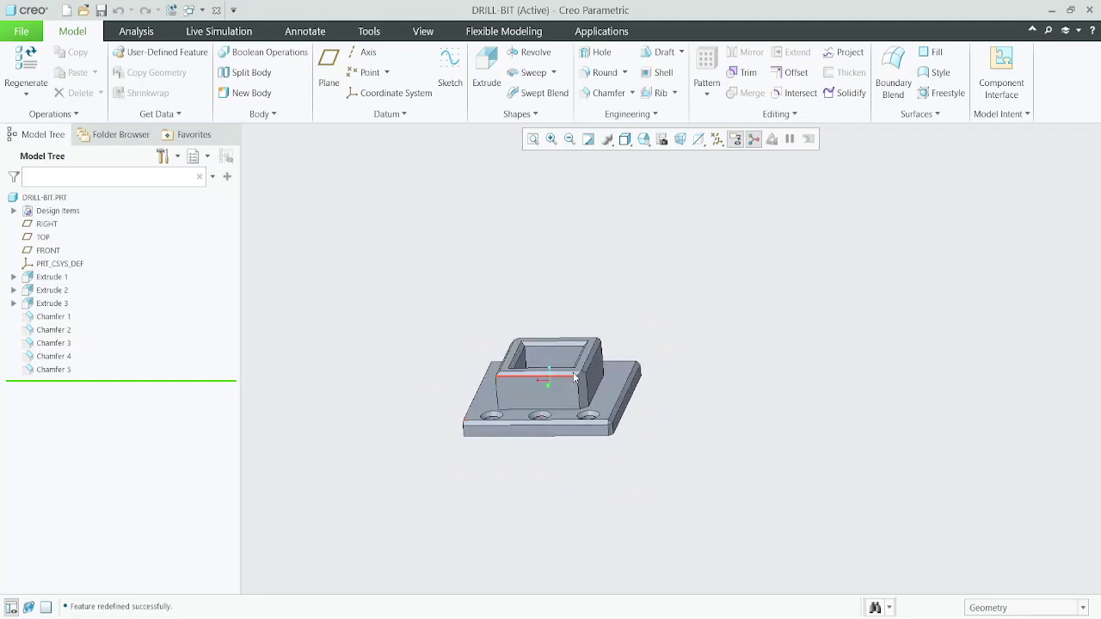
pyautogui.scroll(-3, 602, 351)
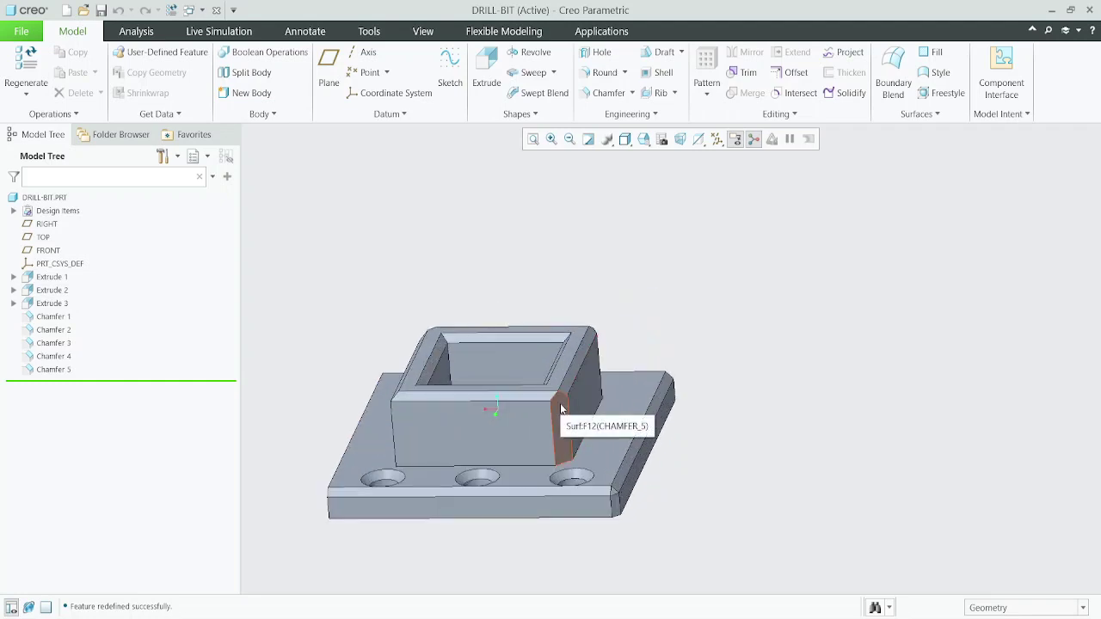
pyautogui.scroll(-2, 556, 331)
pyautogui.moveTo(533, 398); pyautogui.dragTo(446, 406, button='middle')
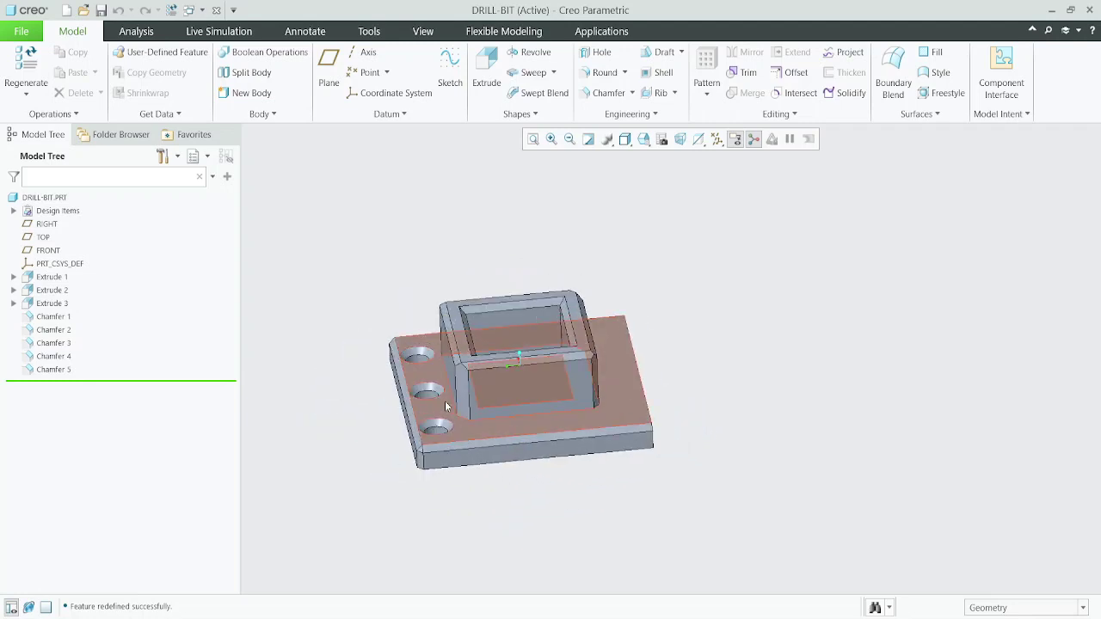